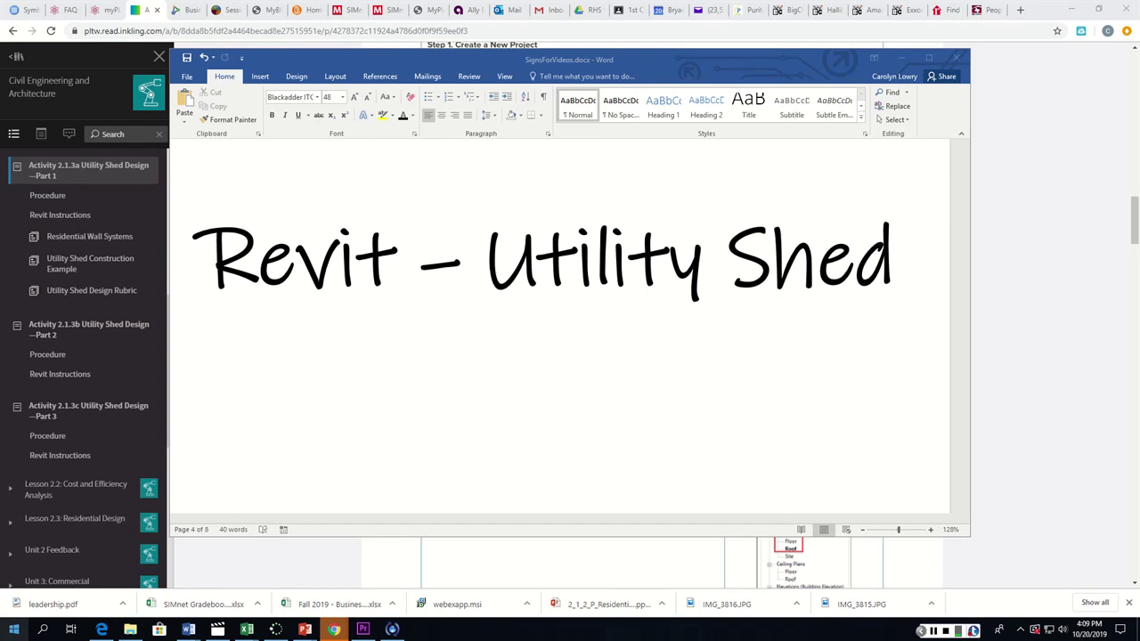
Launch Revit 2020 from the Autodesk folder in the Start menu
click(14, 630)
scroll(89, 357, down, 5)
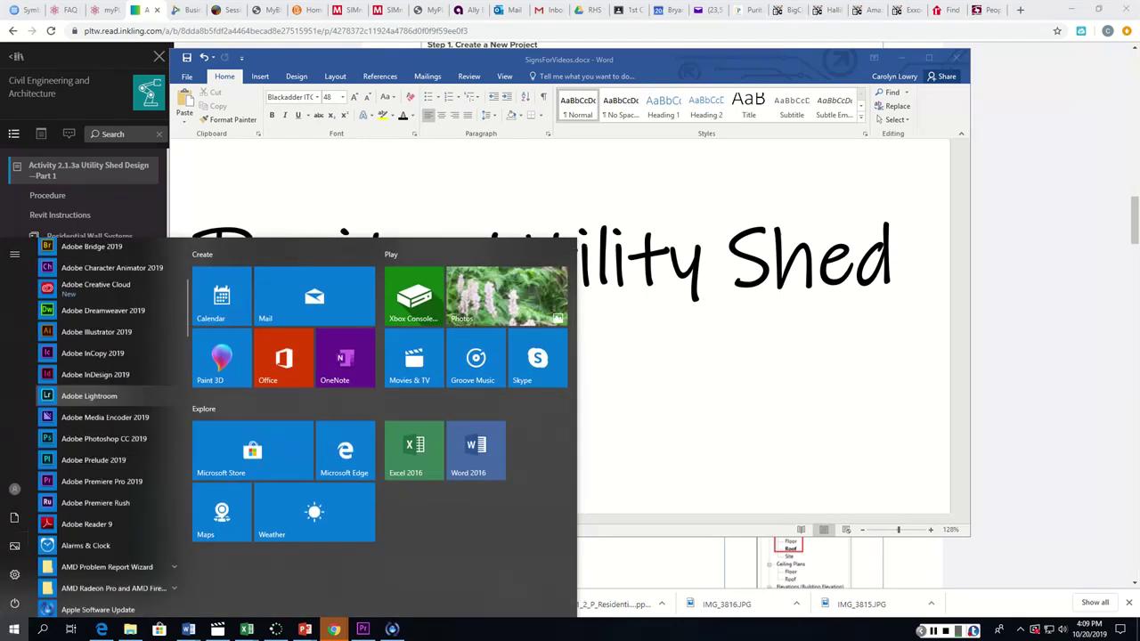
scroll(89, 400, down, 3)
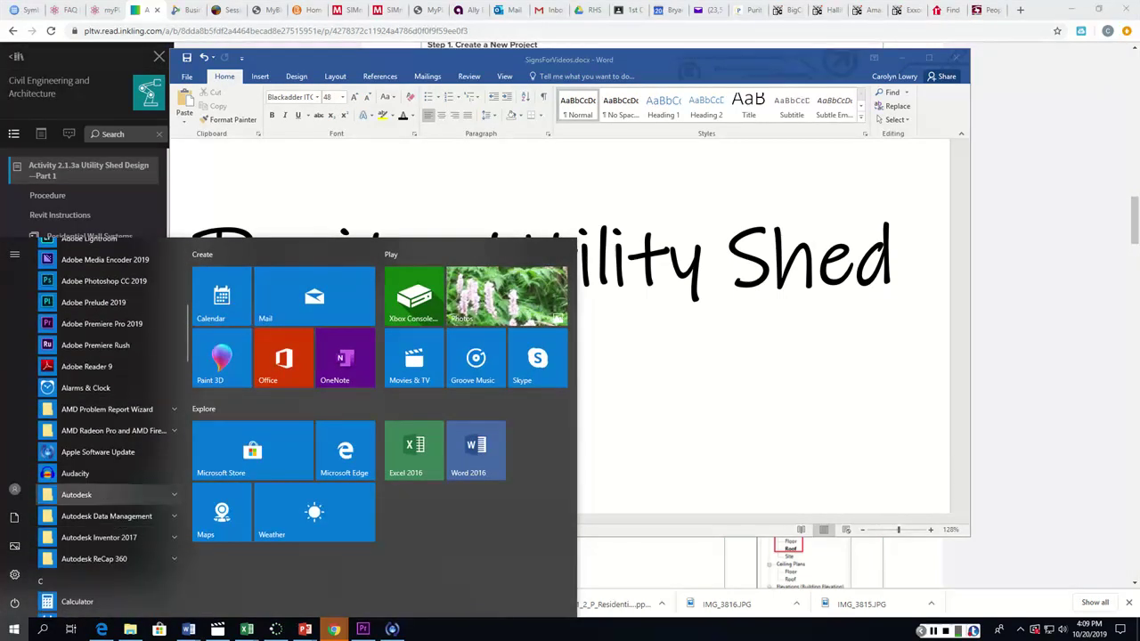
click(89, 494)
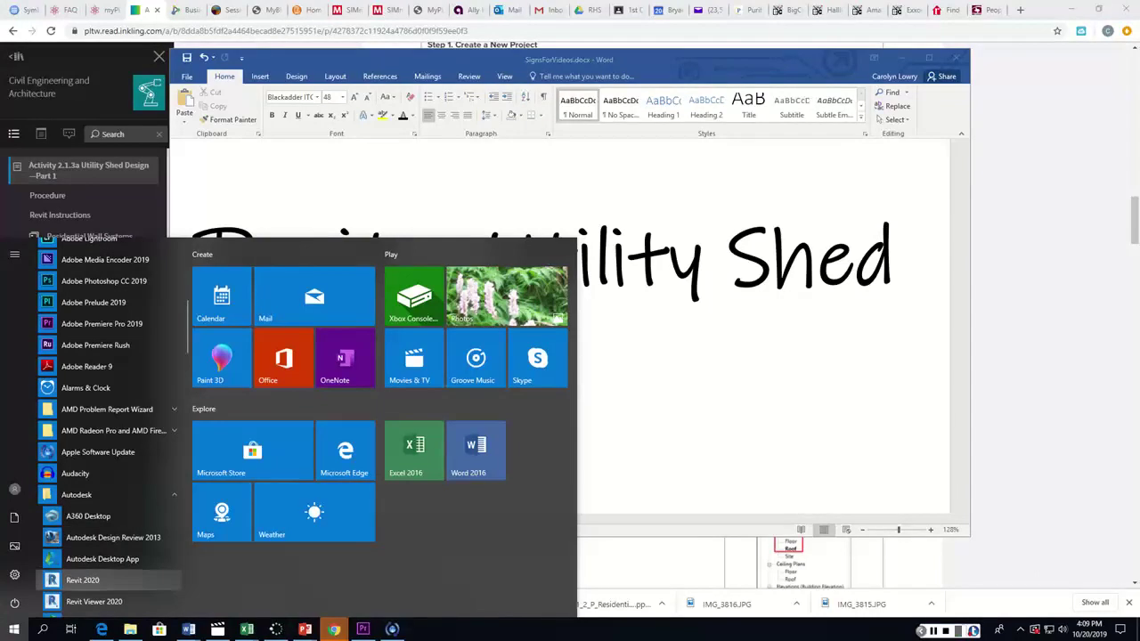
click(82, 579)
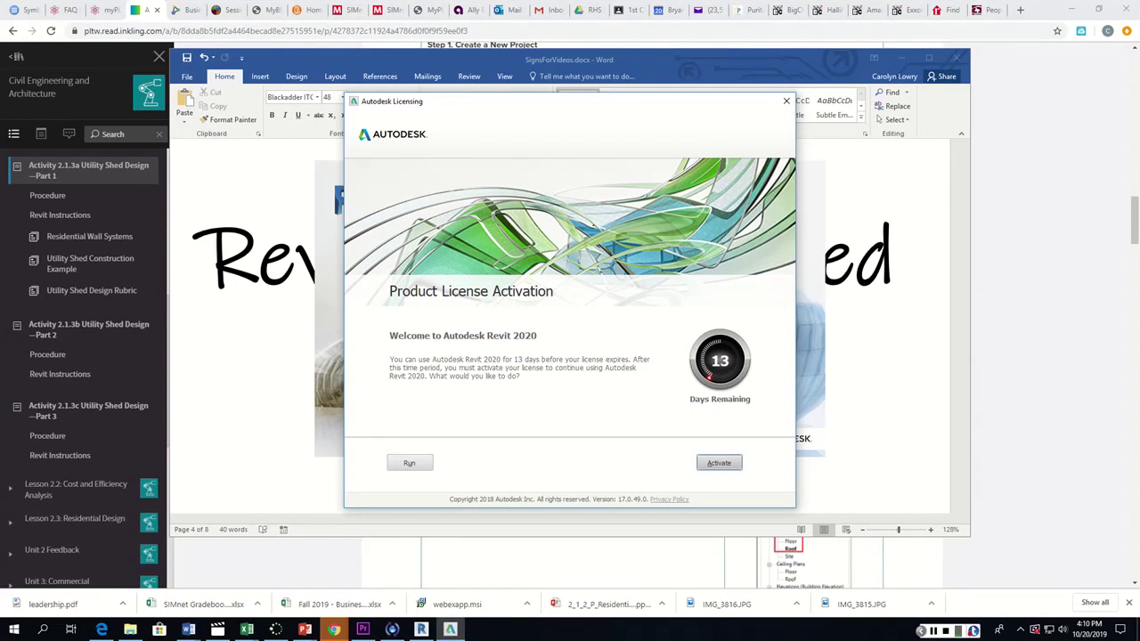
Skip licence activation and create a new project from the Architectural Template
click(411, 464)
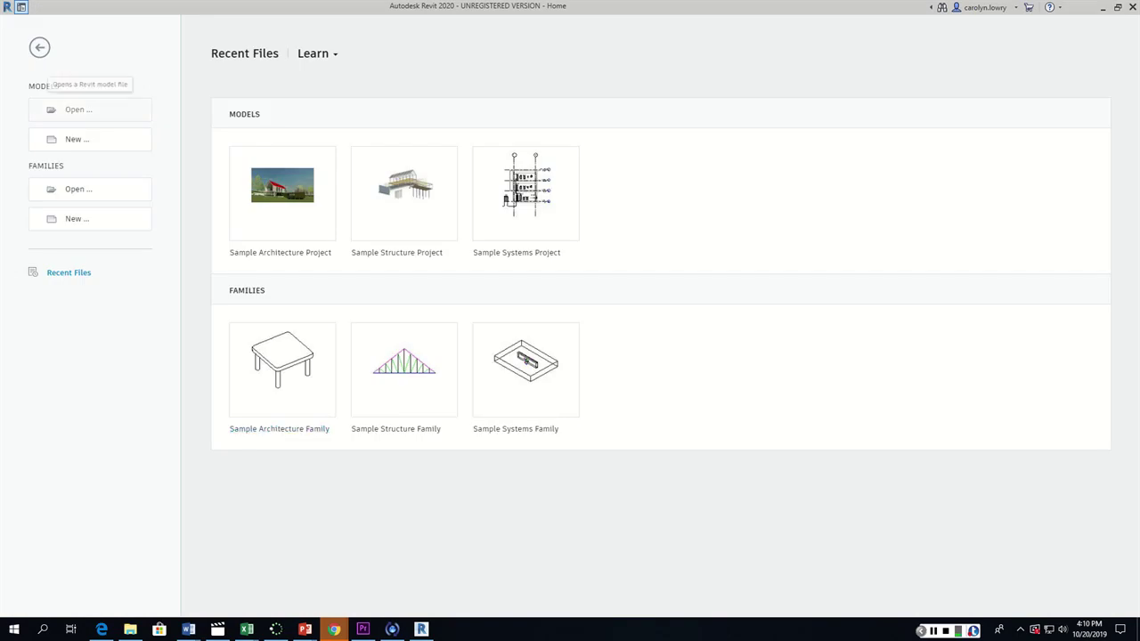
click(76, 138)
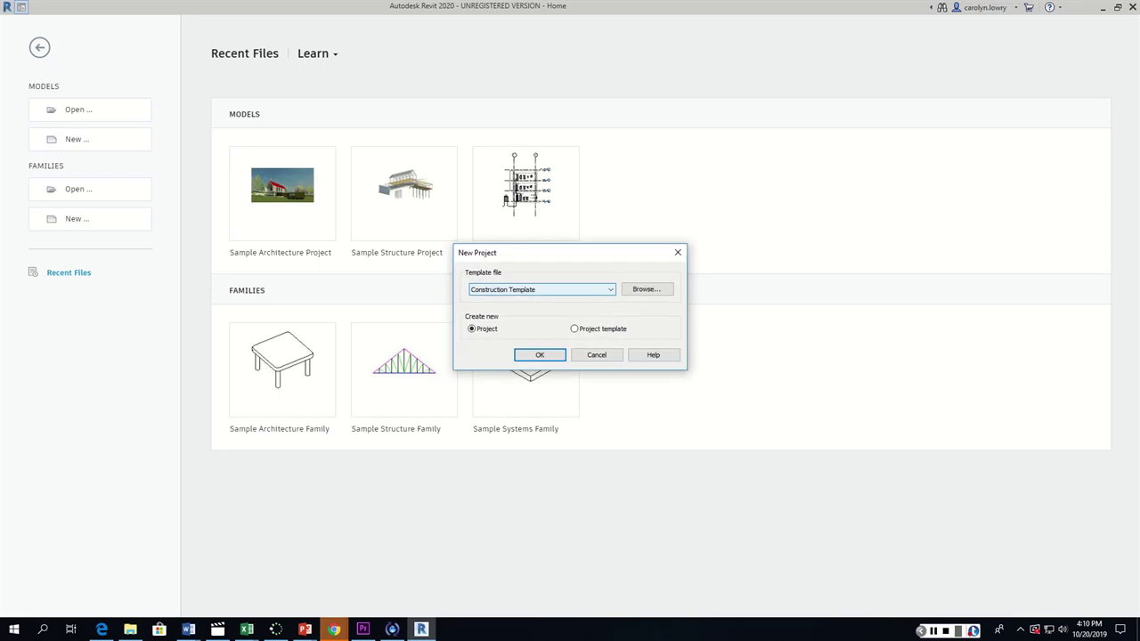
click(542, 290)
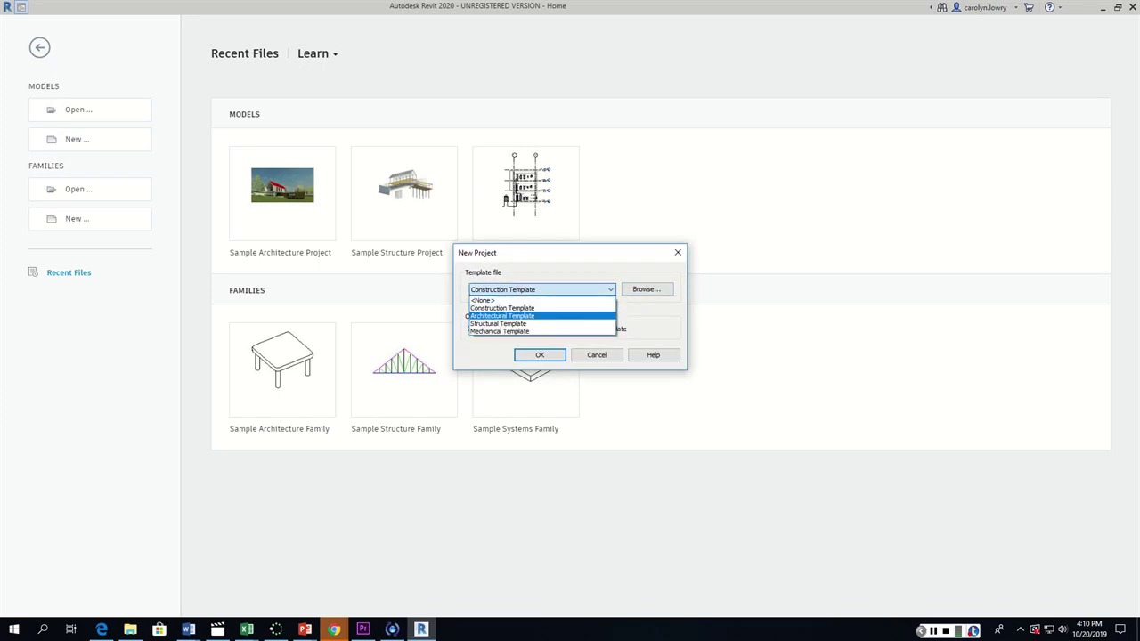
click(502, 315)
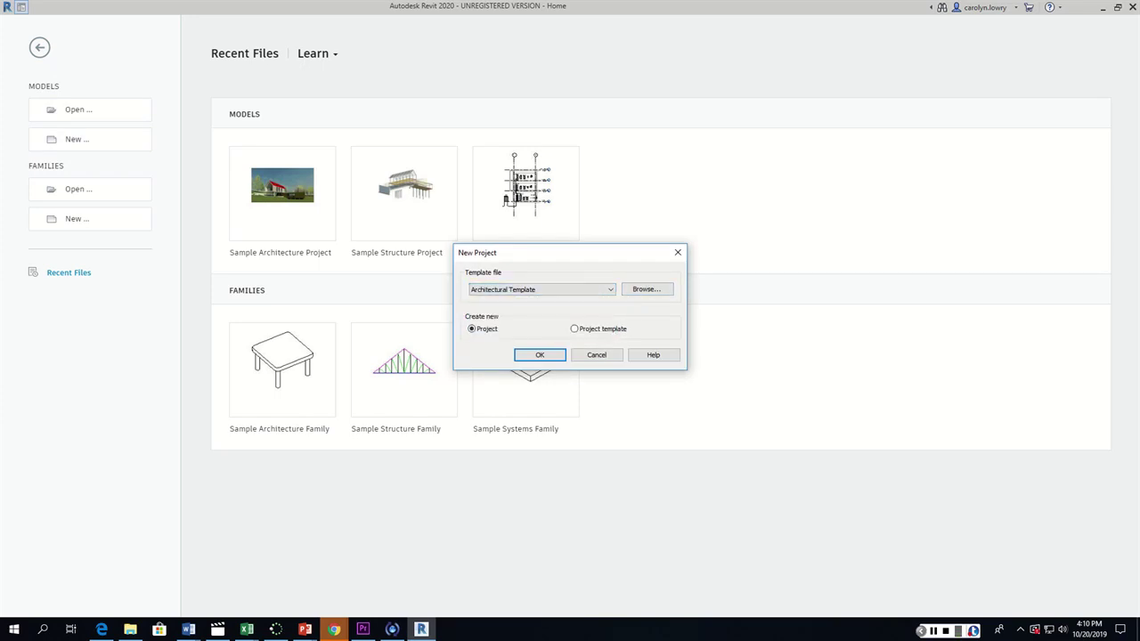
key(Return)
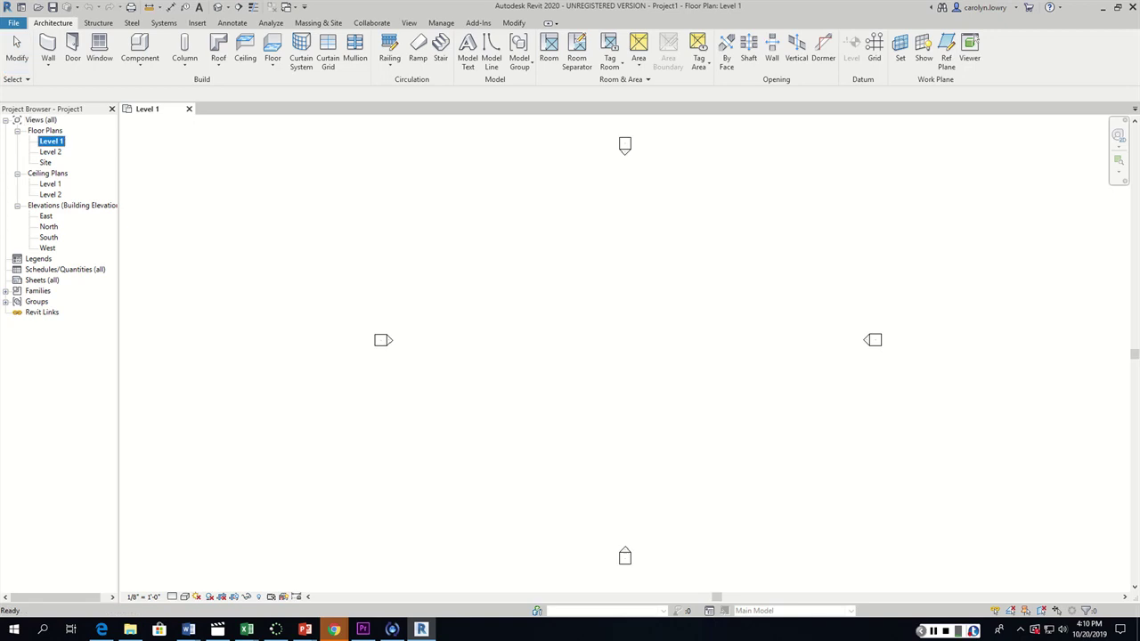
Rename the Level 1 plan to 'Floor', renaming the matching level and views too
right_click(51, 141)
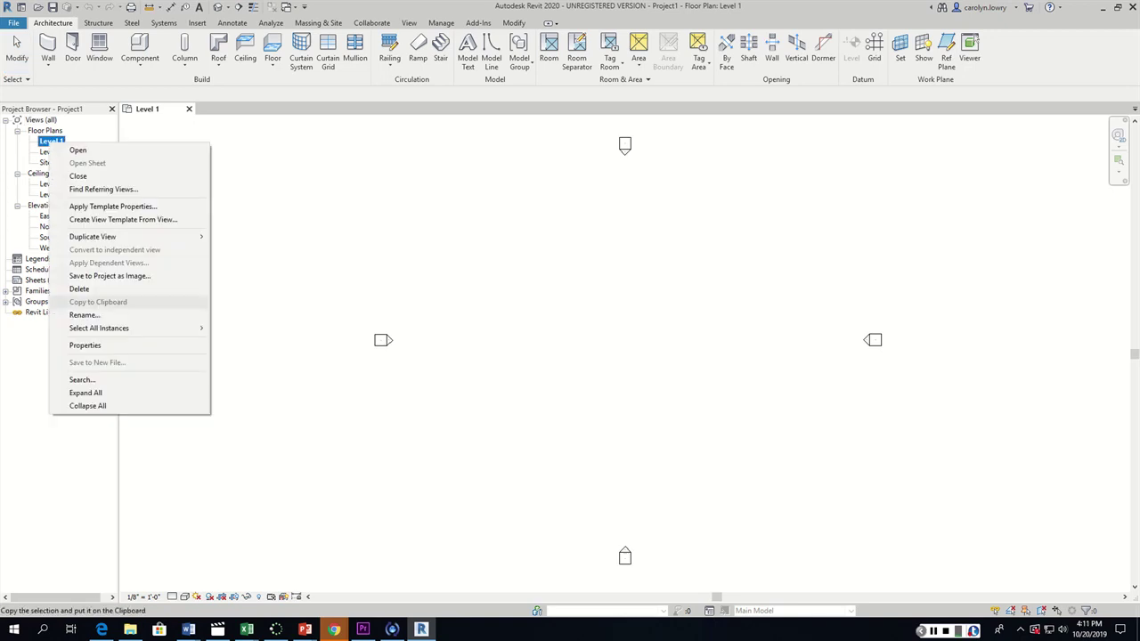
click(85, 315)
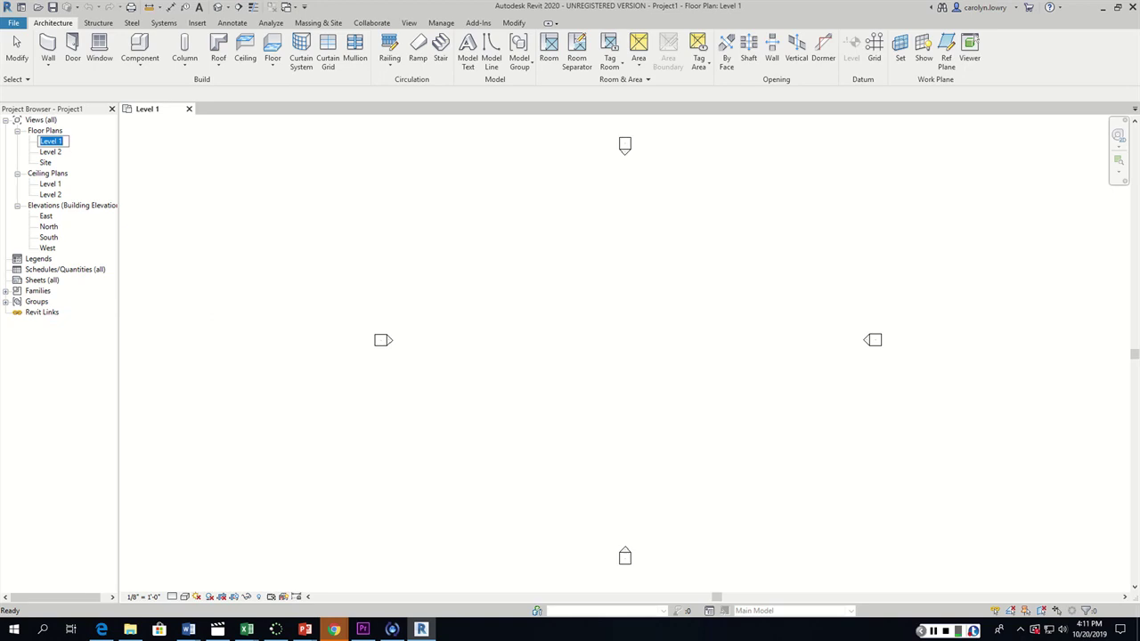
text(Floor)
key(Return)
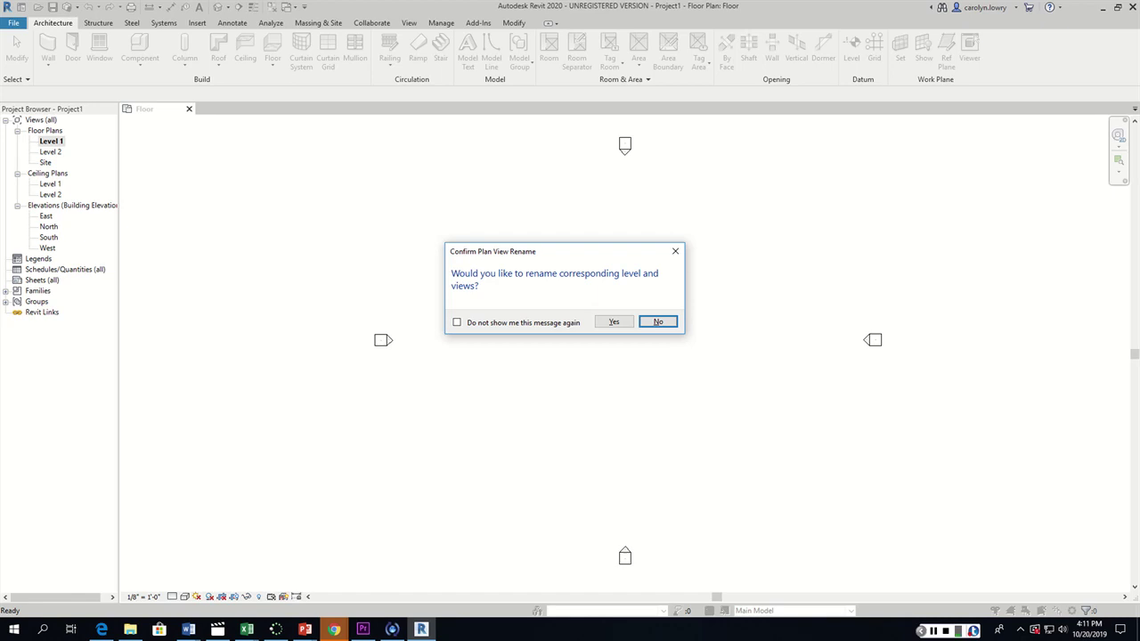
click(614, 321)
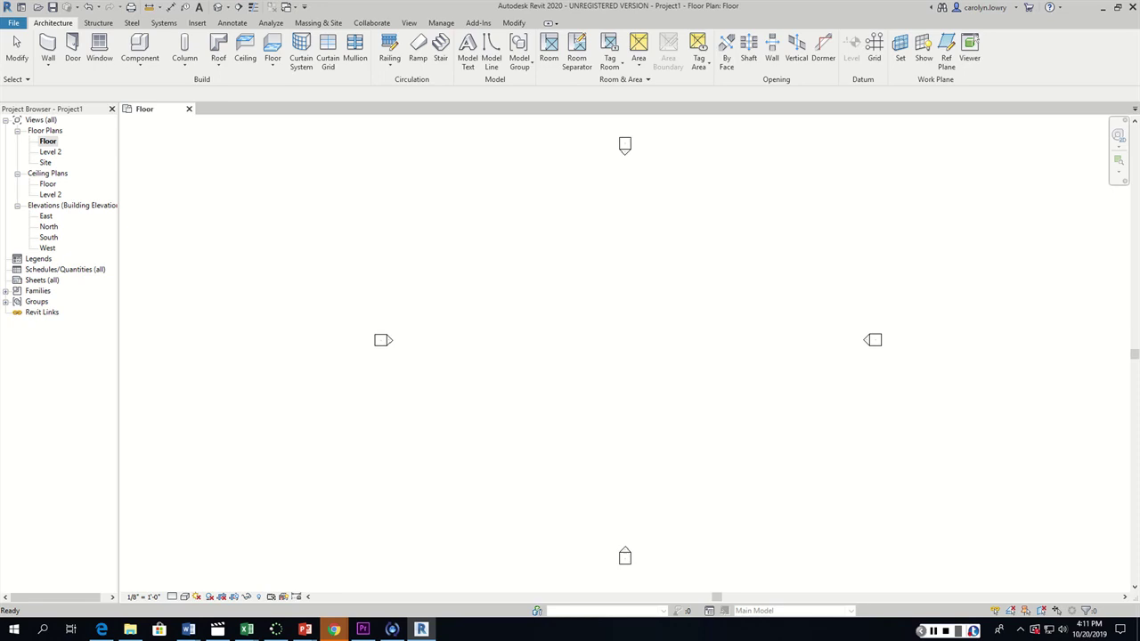
Rename the Level 2 plan to 'Roof', renaming the matching level and views too
double_click(50, 151)
right_click(51, 151)
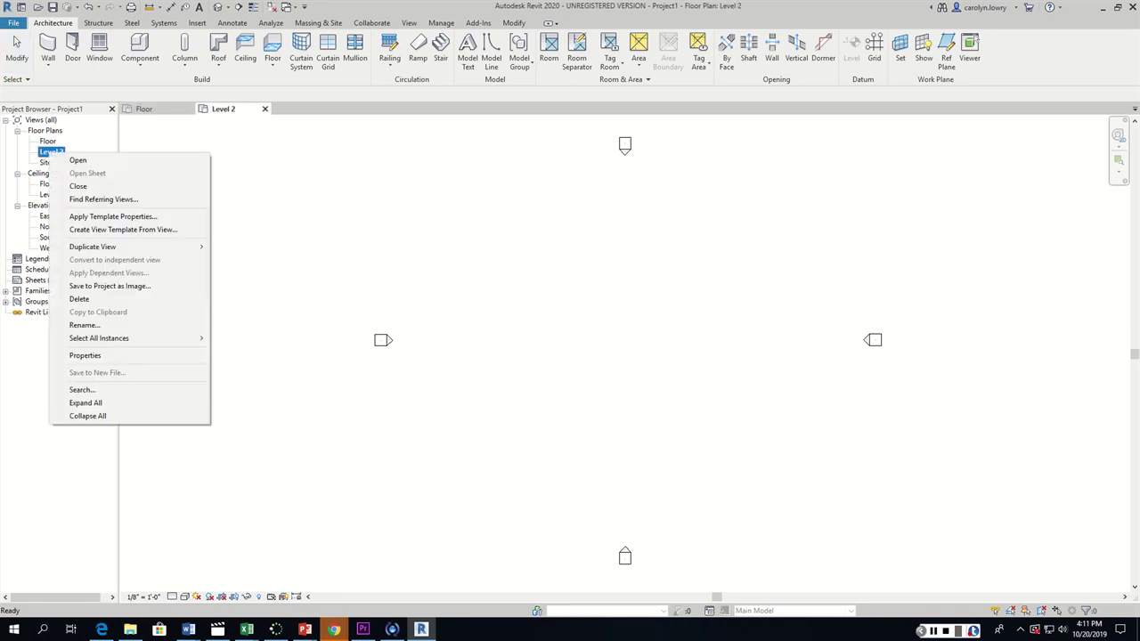
click(89, 325)
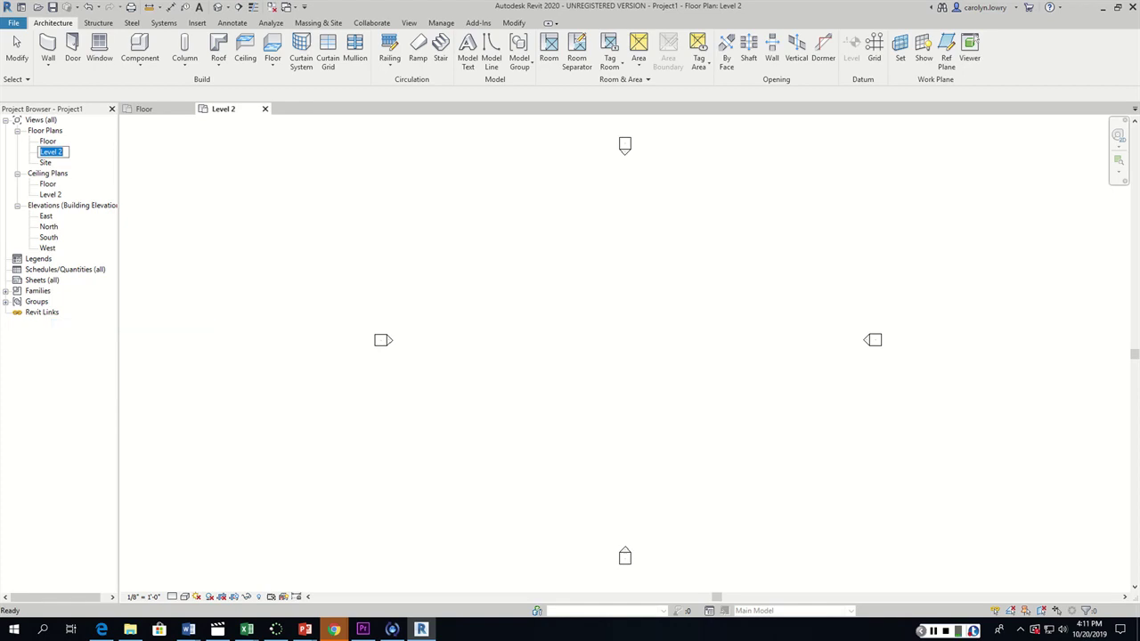
text(Roof)
key(Return)
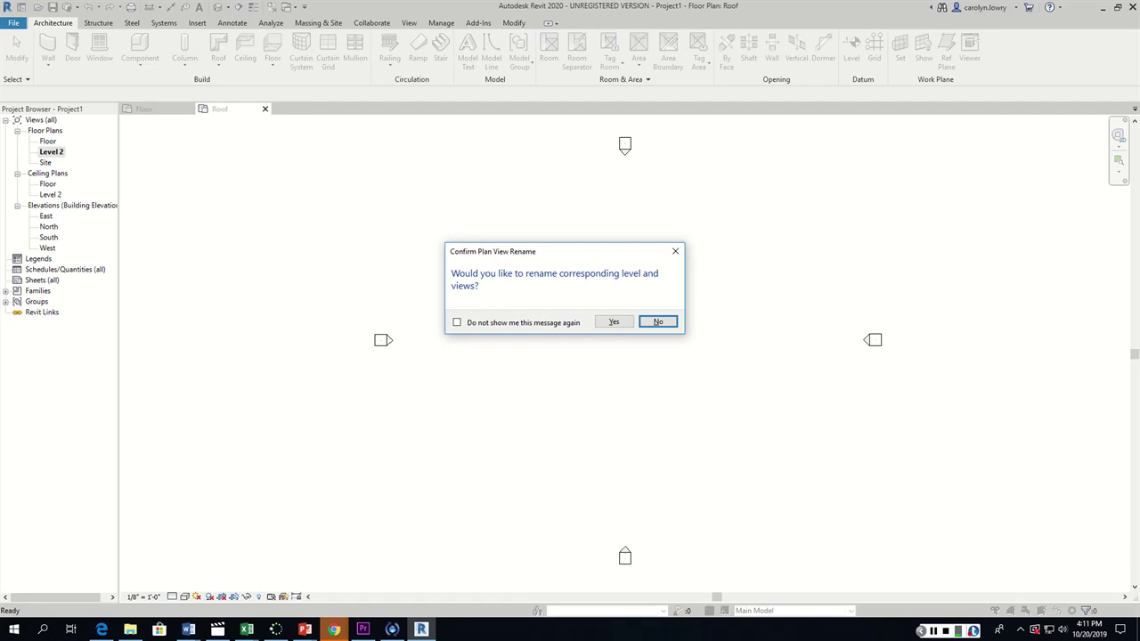
key(y)
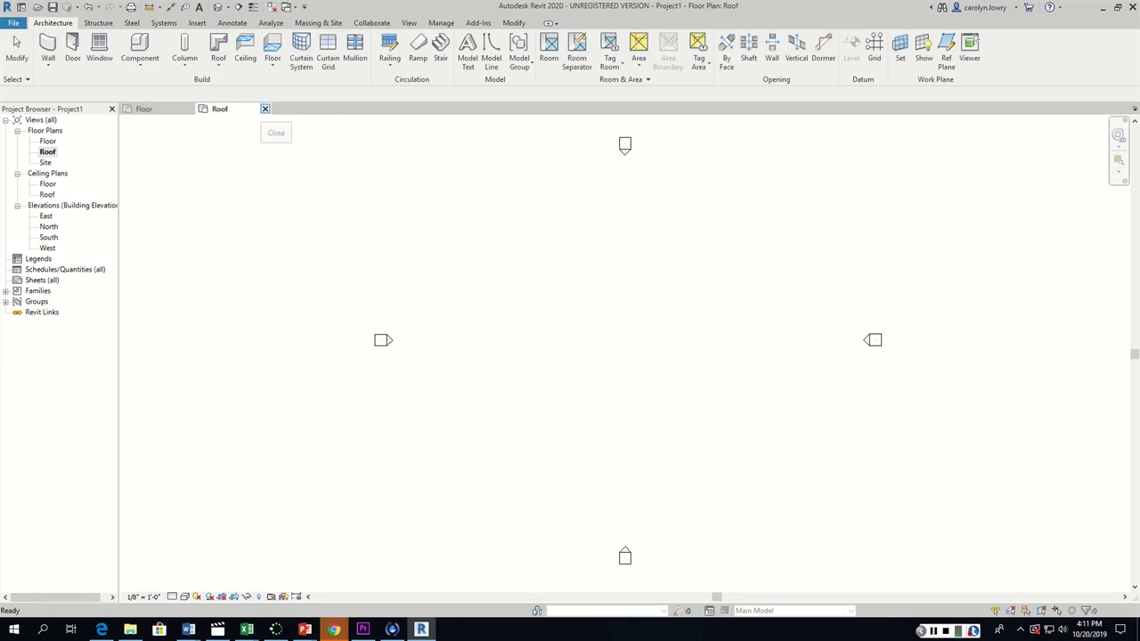
Close the Roof plan view and make the Floor plan active
click(264, 108)
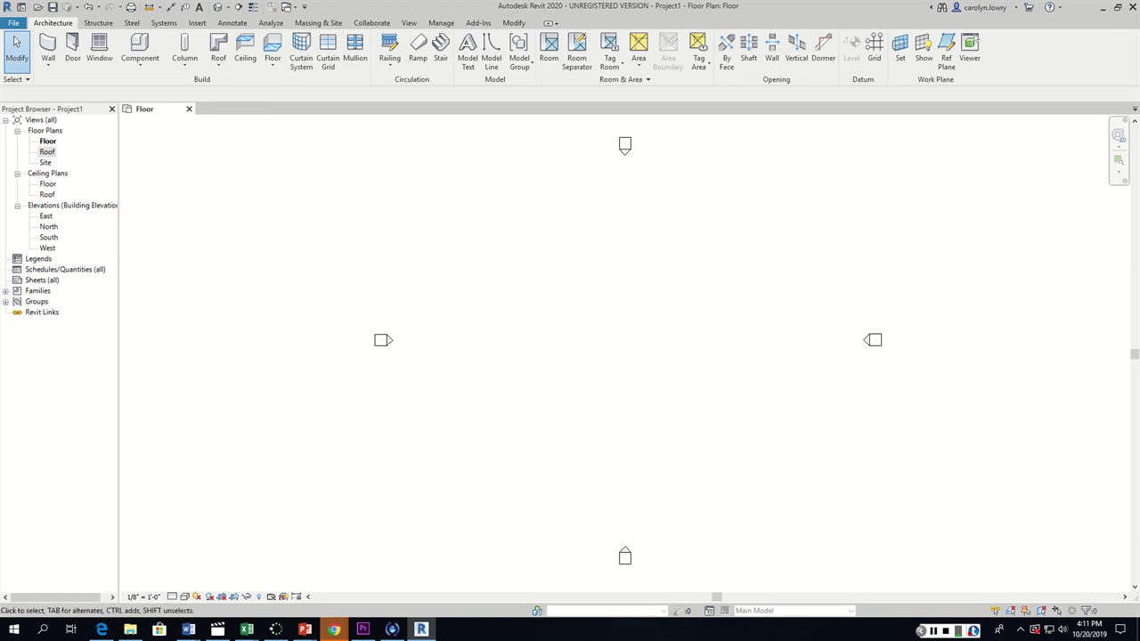
click(47, 141)
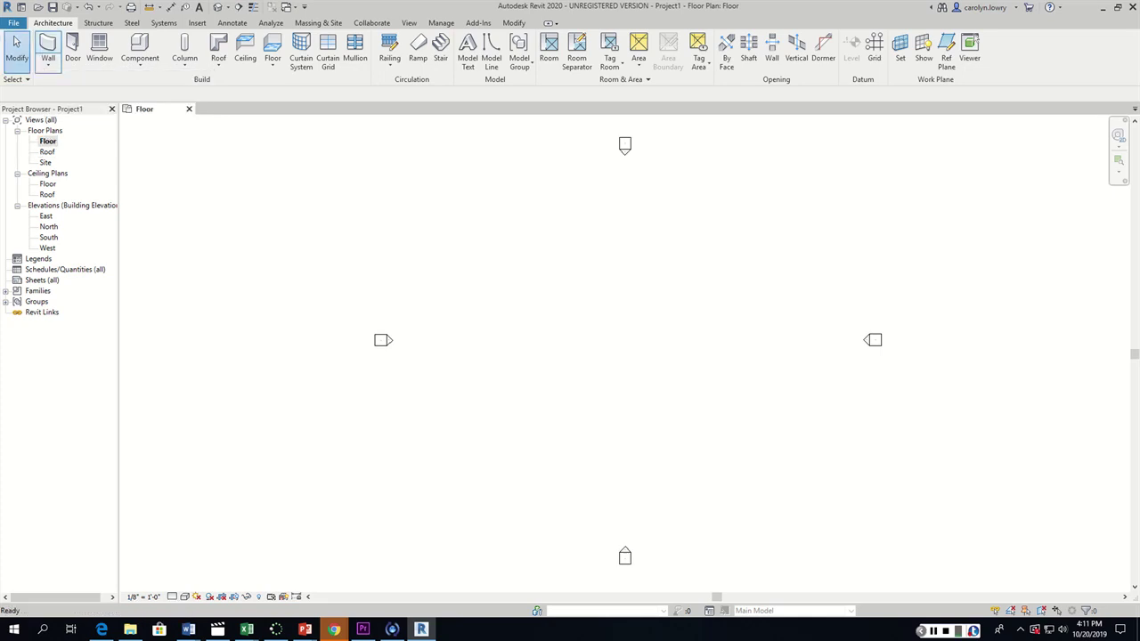
click(48, 65)
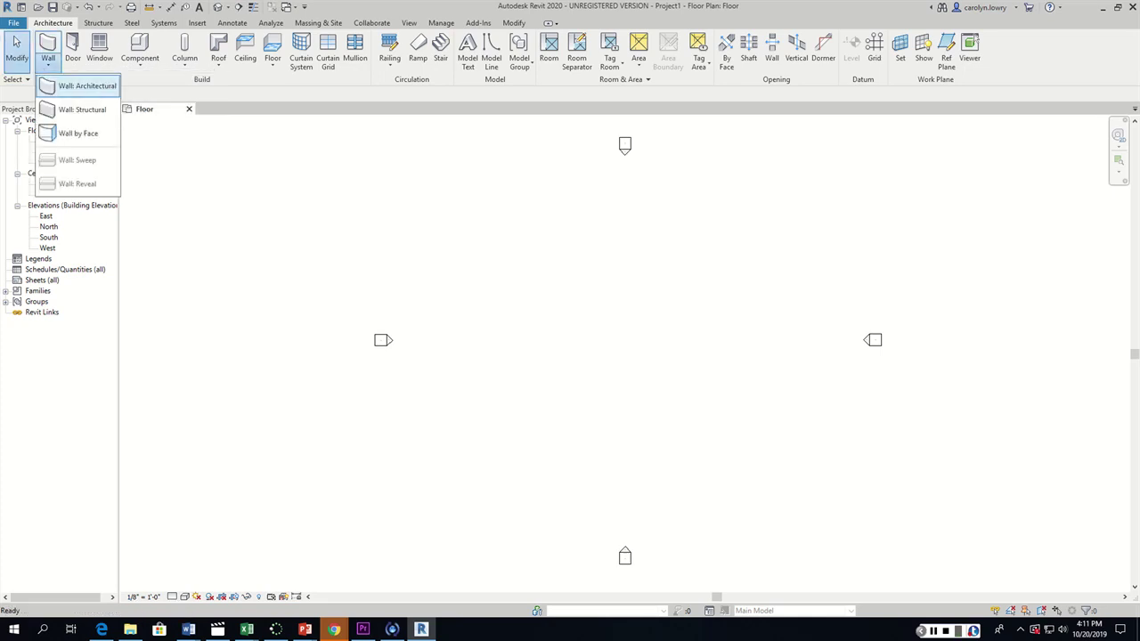
key(Escape)
Draw a closed 32'-6" by 19' rectangle of walls with the WA command
key(w)
key(a)
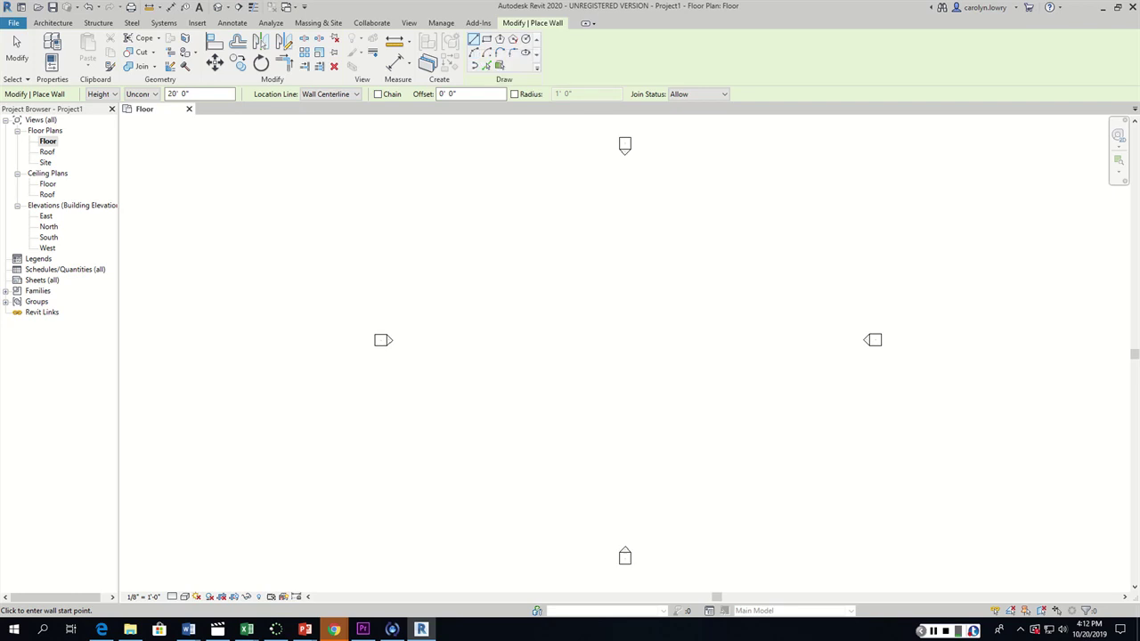
click(552, 265)
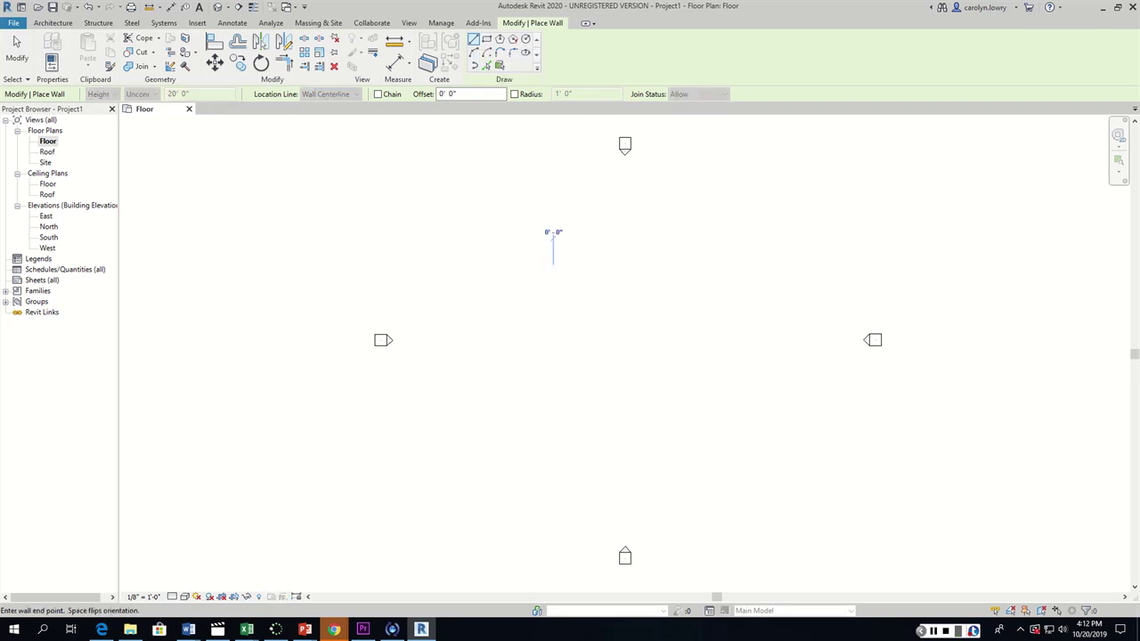
click(650, 266)
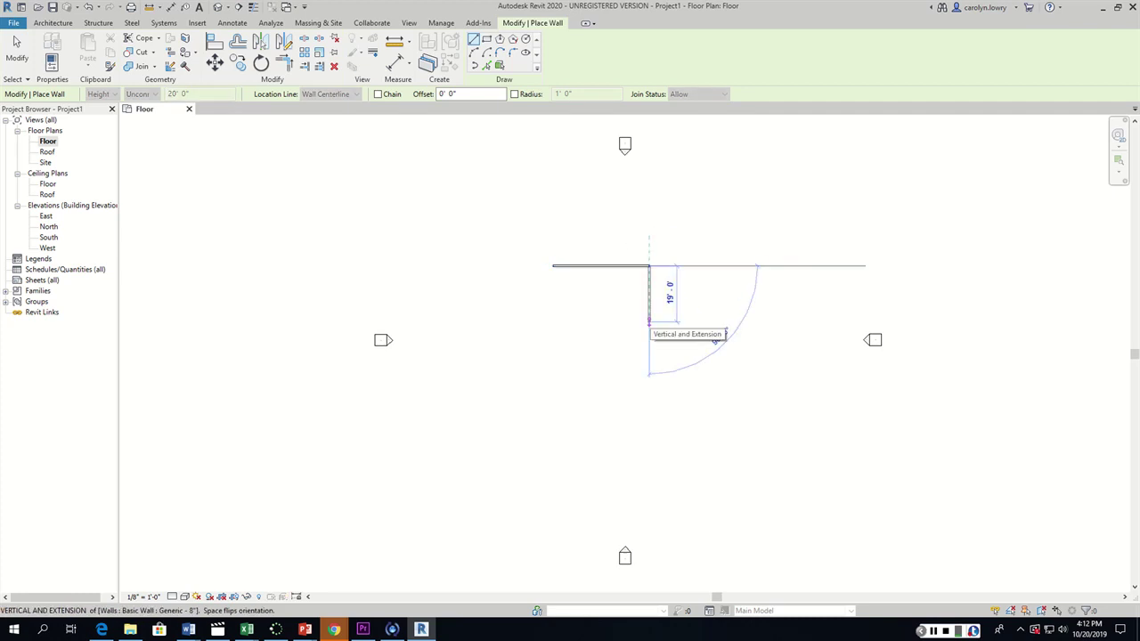
click(649, 323)
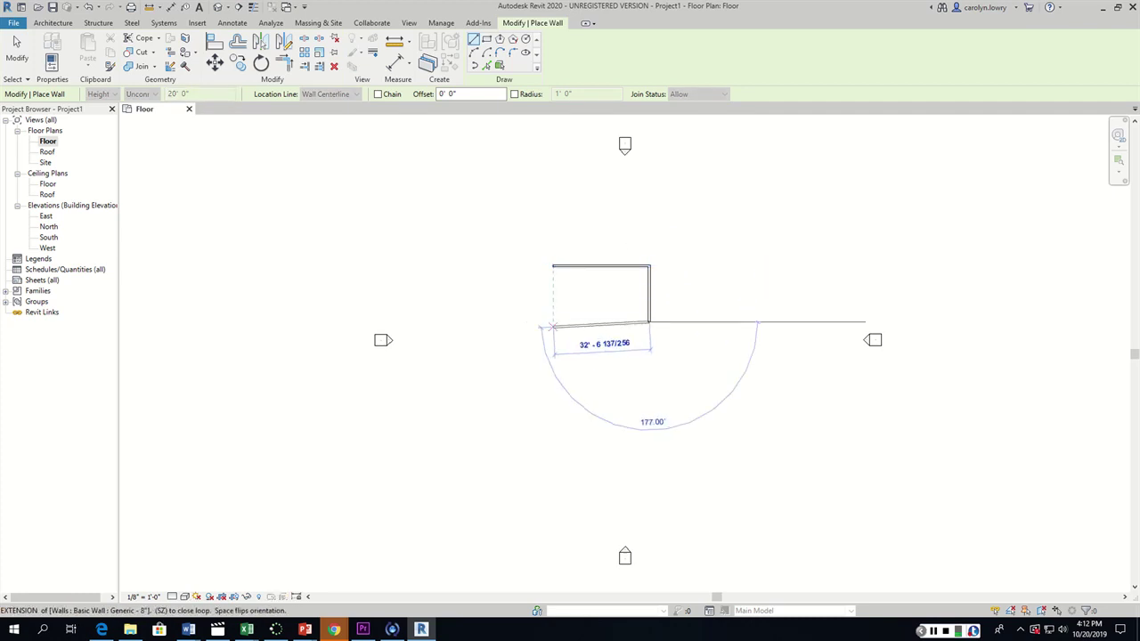
click(552, 321)
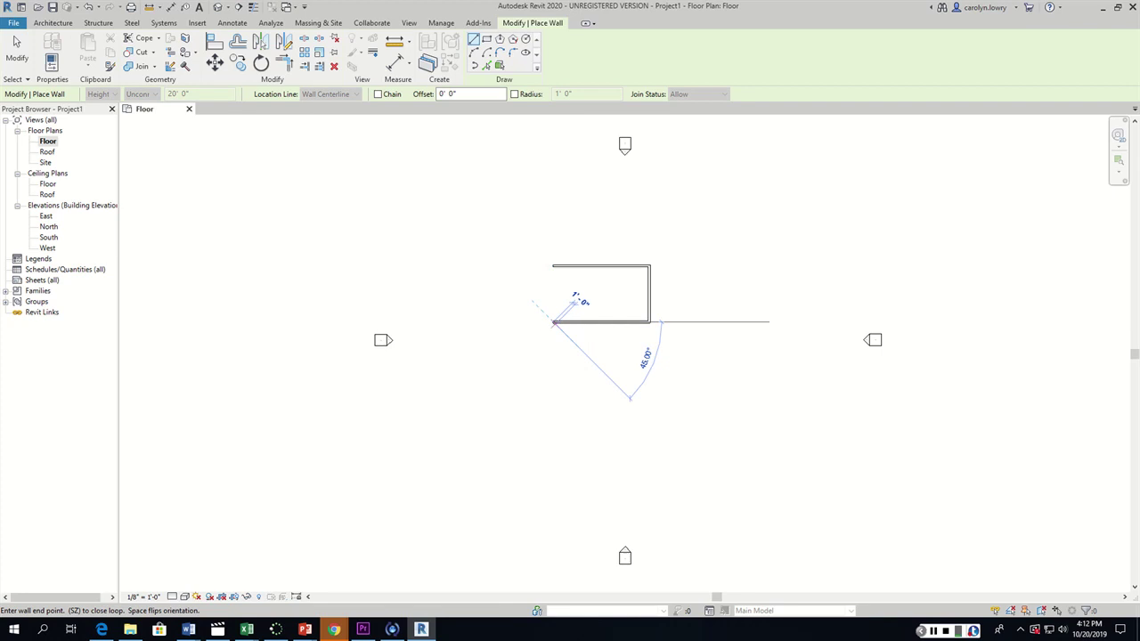
click(552, 266)
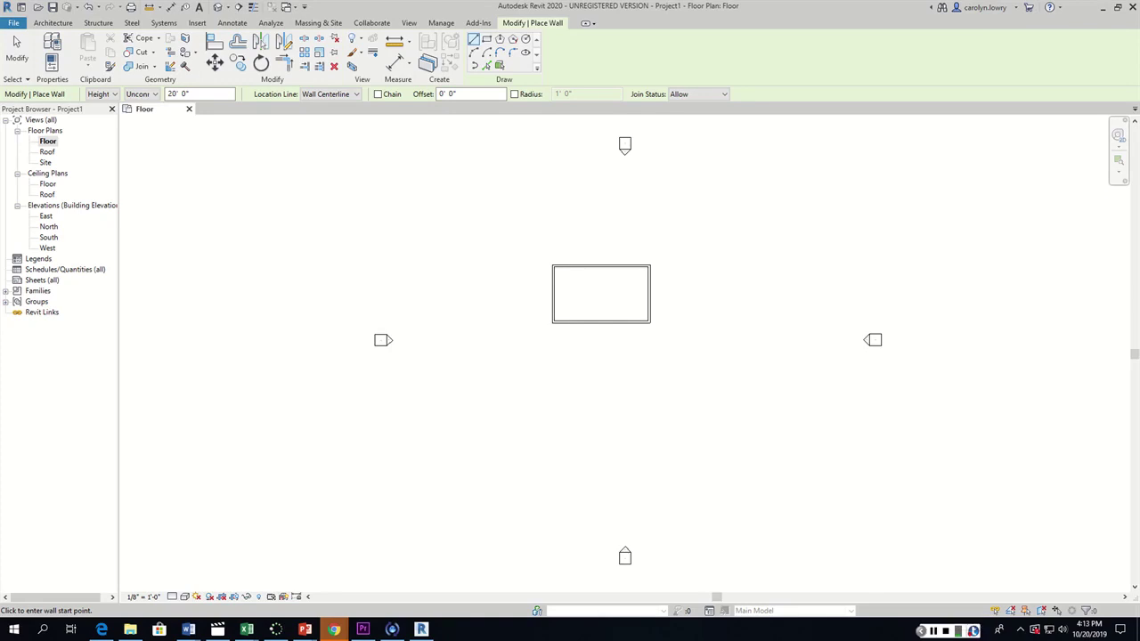
Tab-select the chain of four rectangle walls and delete them
click(16, 49)
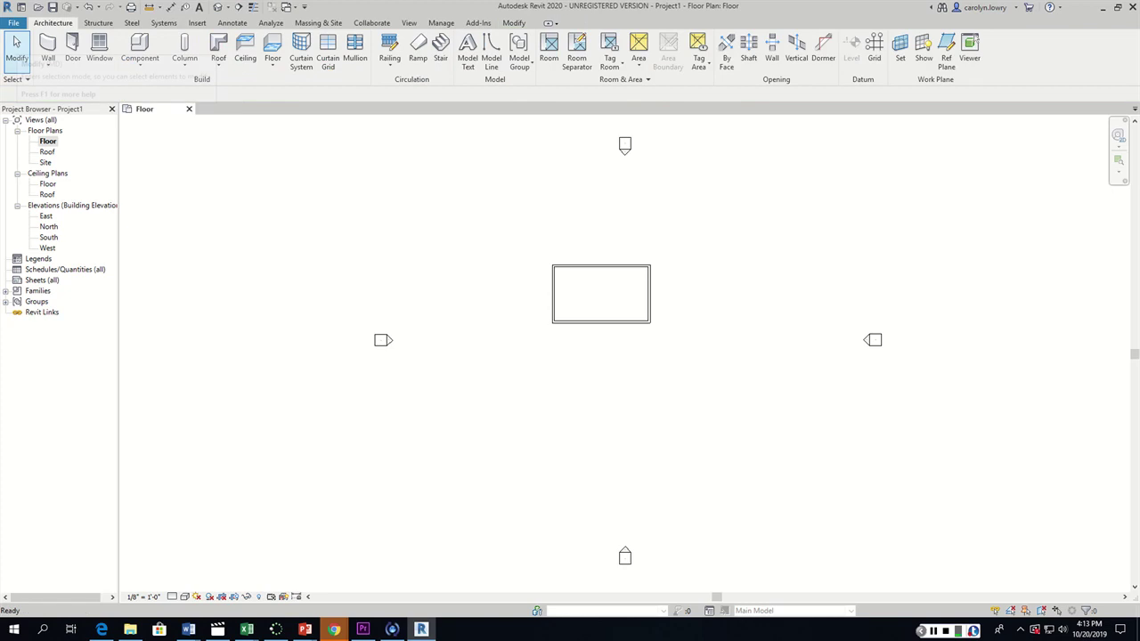
click(601, 266)
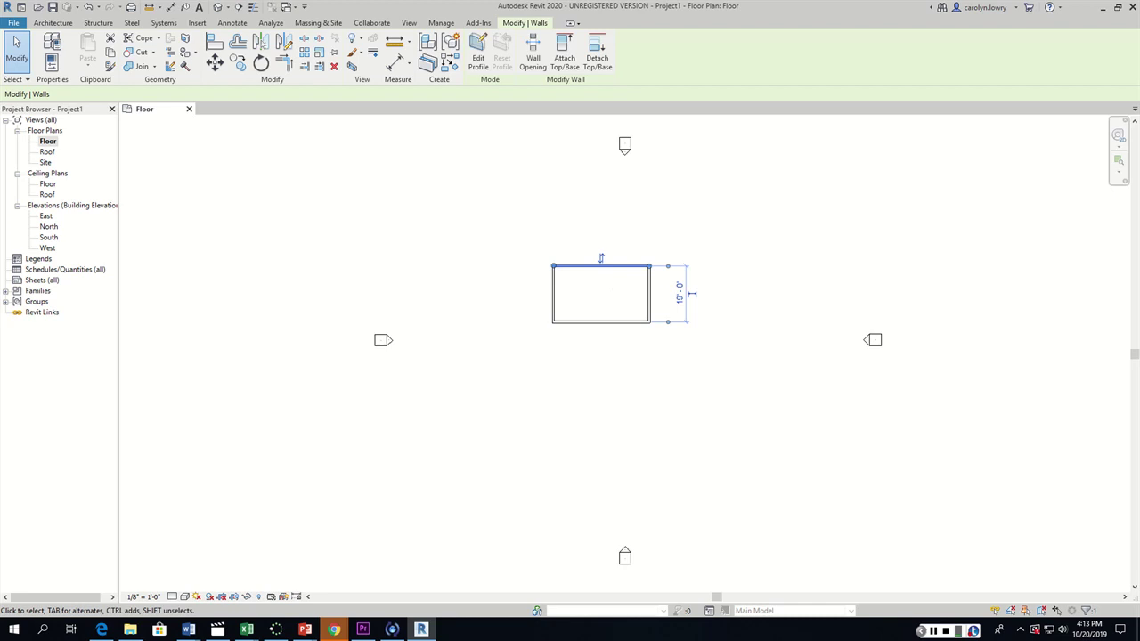
ctrl+click(650, 294)
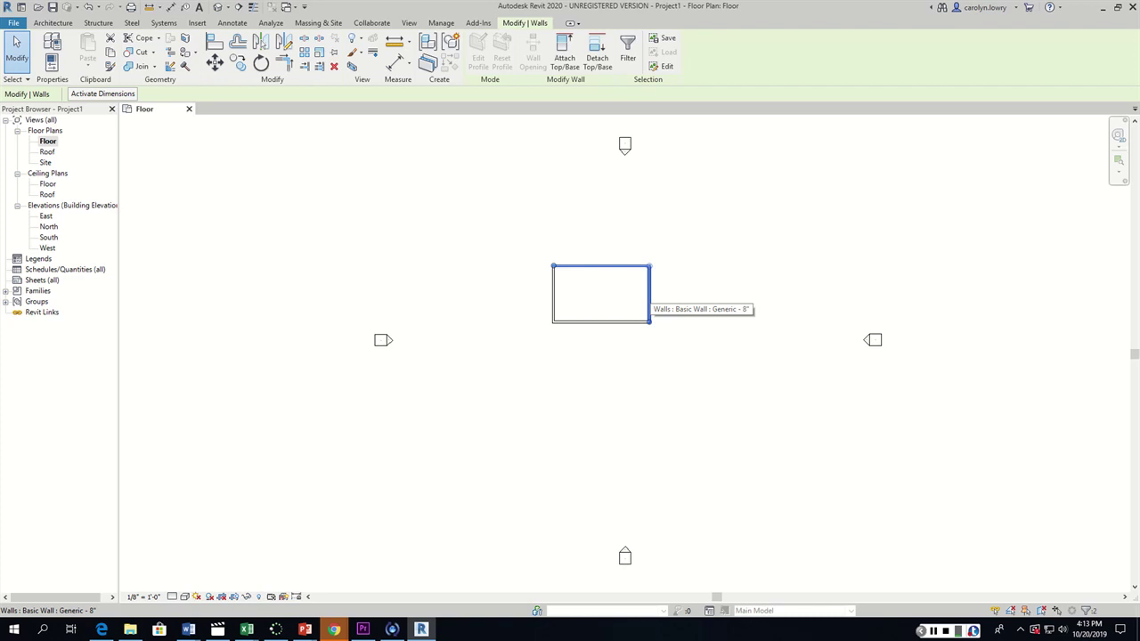
key(Tab)
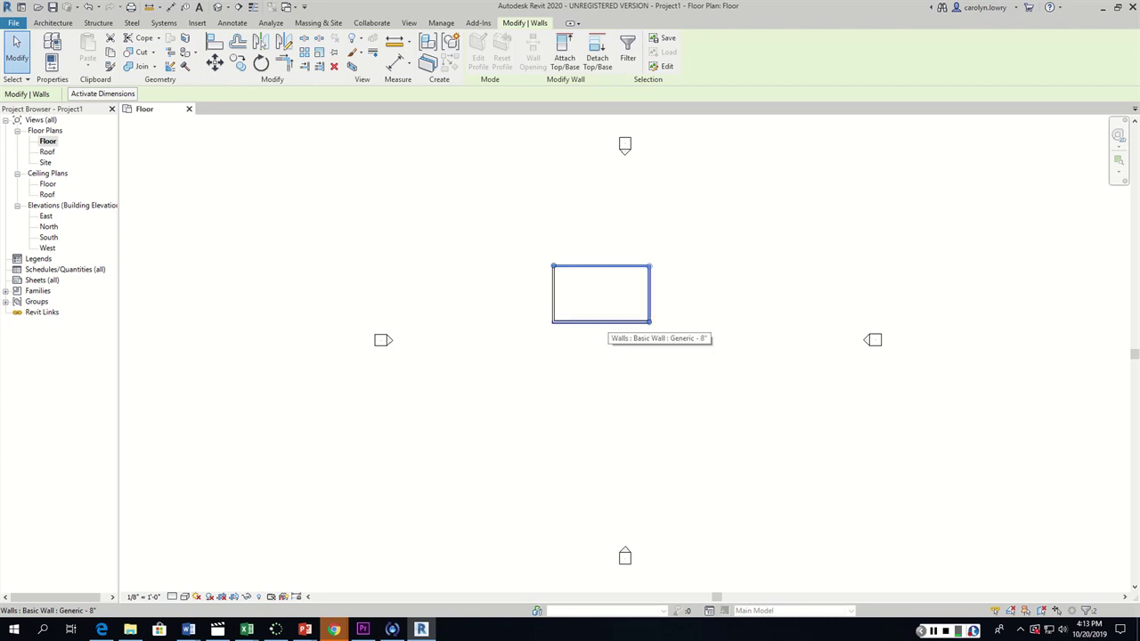
key(Tab)
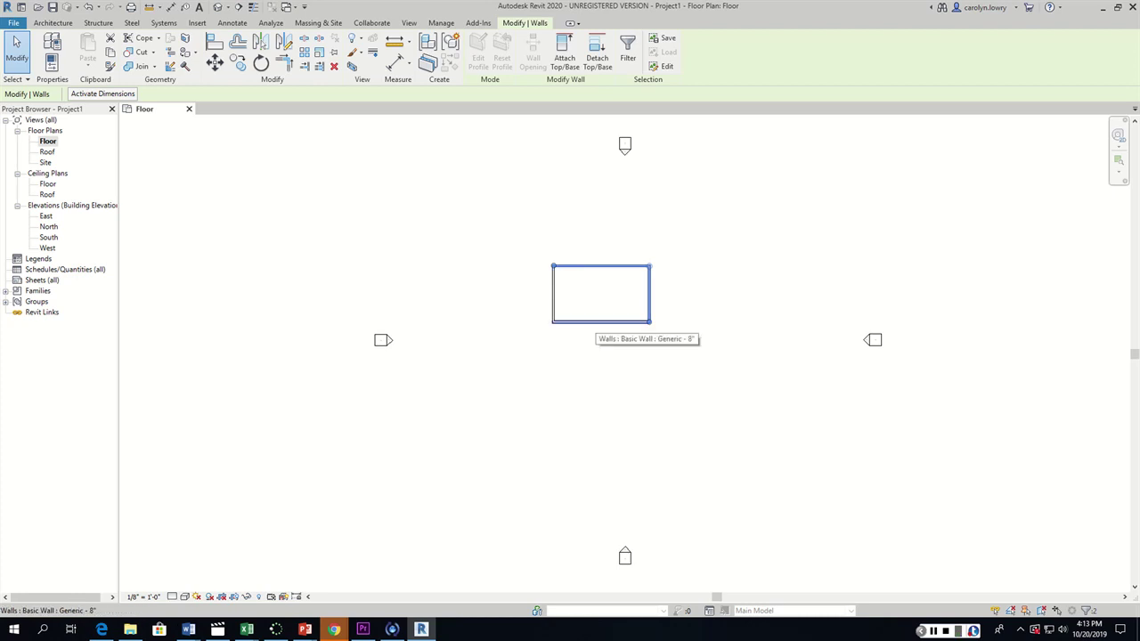
key(Tab)
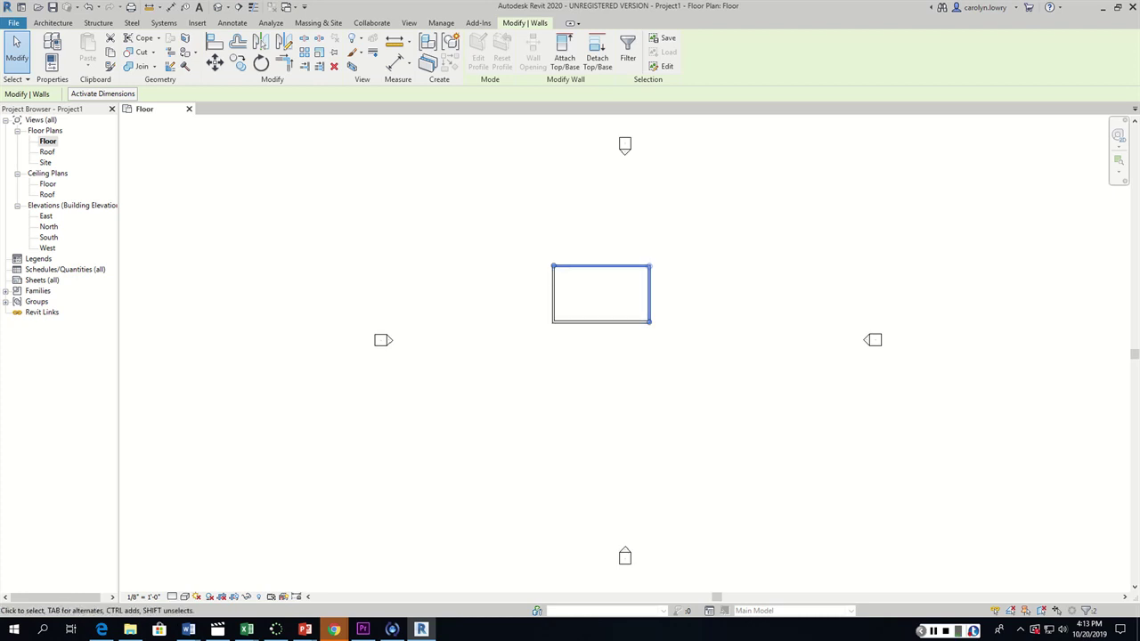
key(Tab)
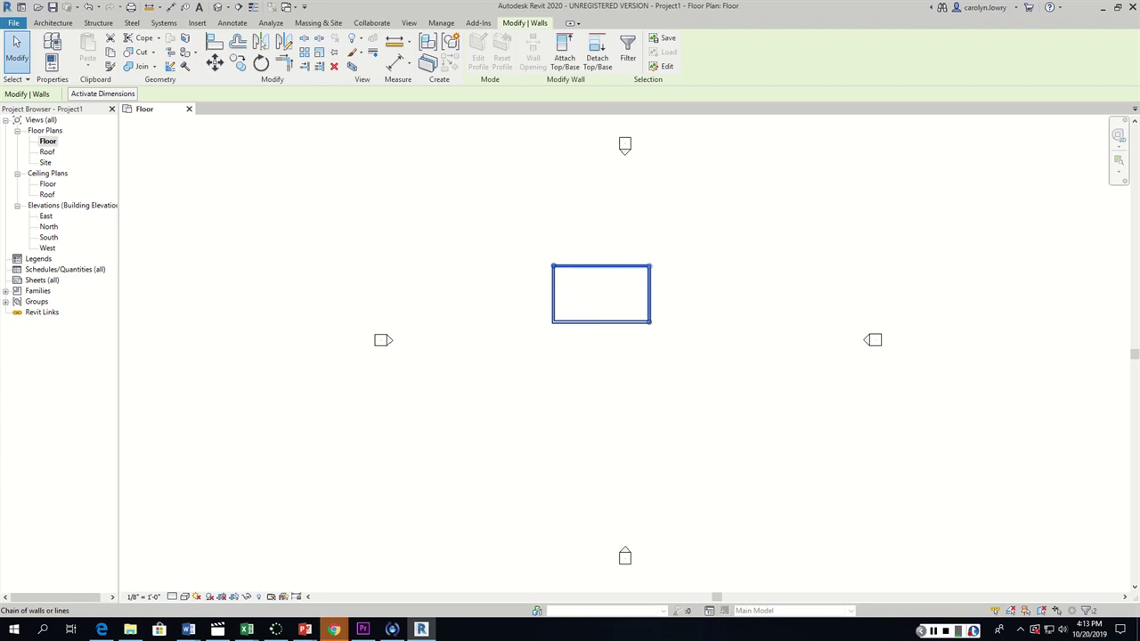
key(Tab)
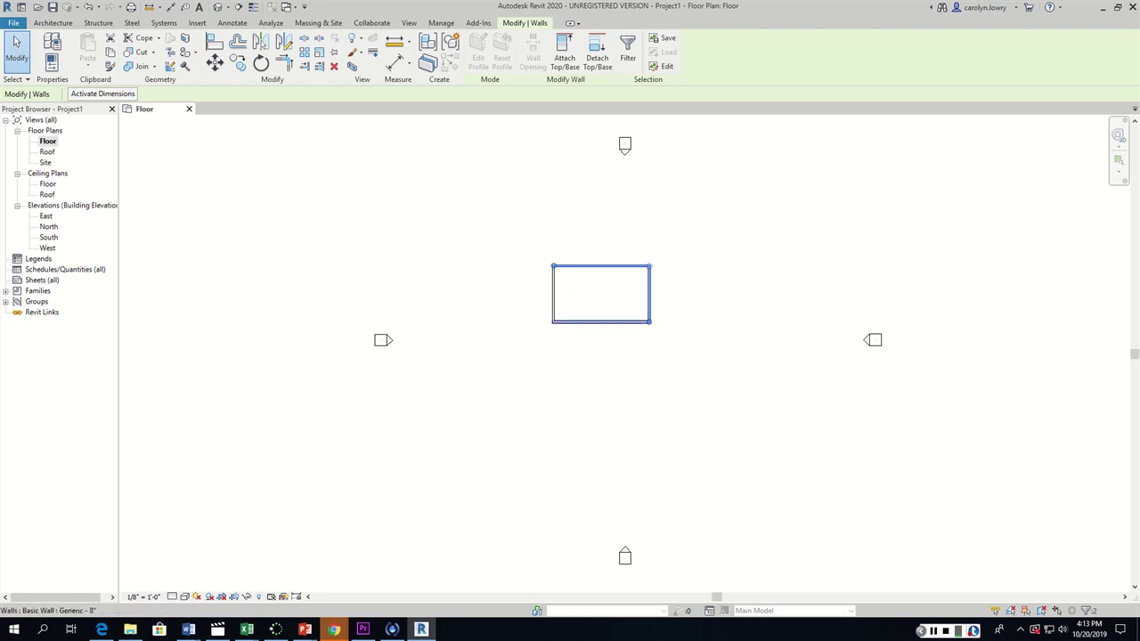
key(Tab)
ctrl+click(583, 322)
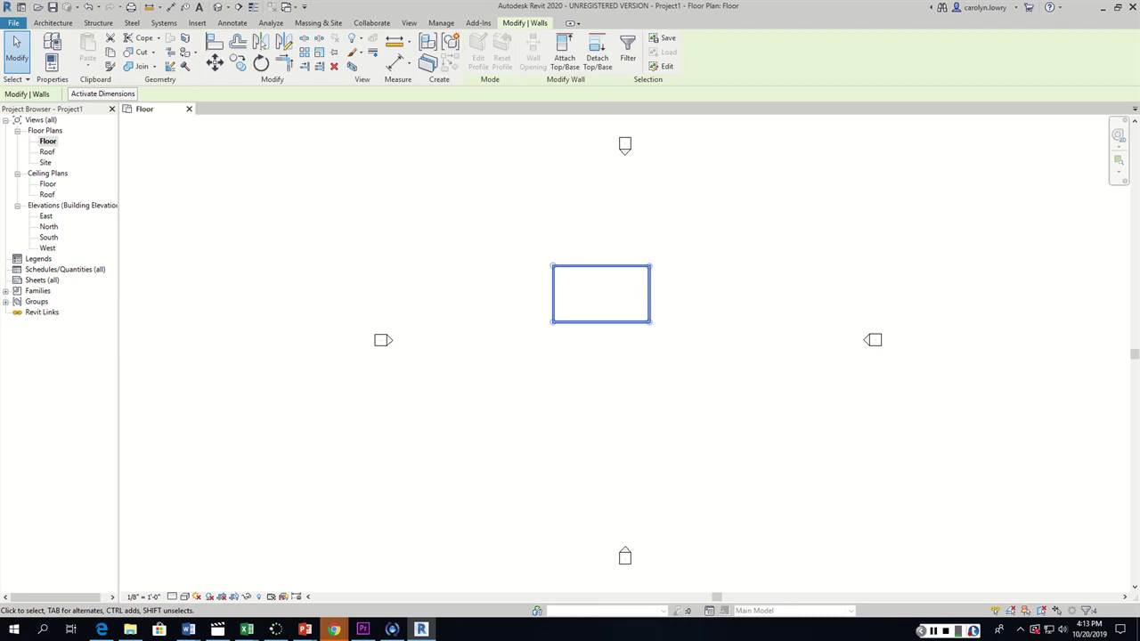
key(Delete)
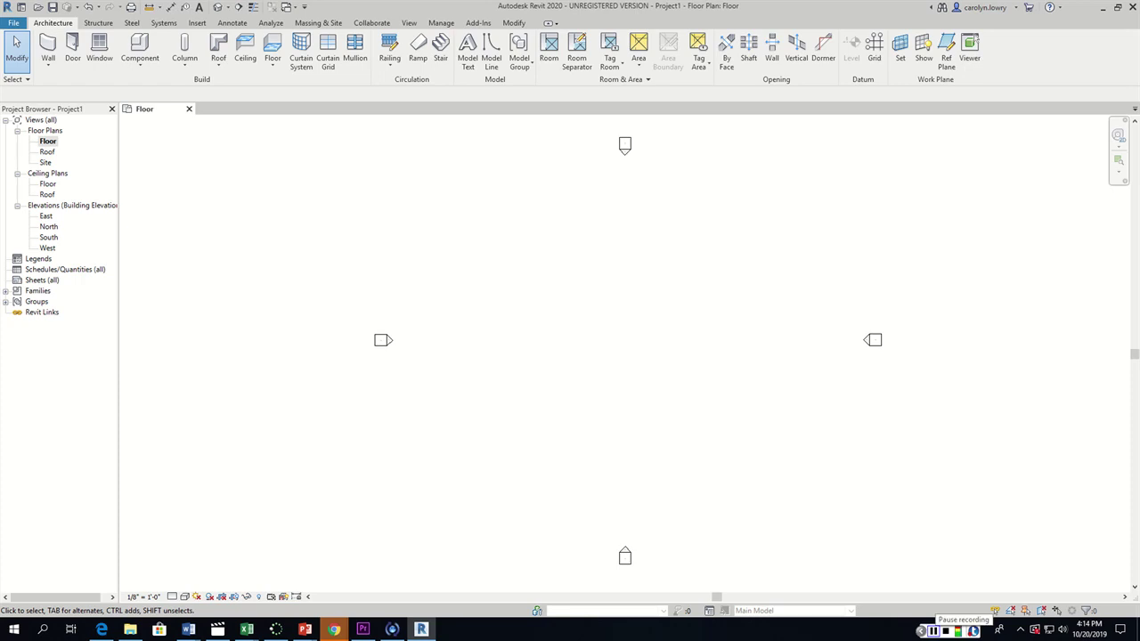
Draw a roughly 34' by 21' architectural wall rectangle using the Rectangle draw option
click(933, 632)
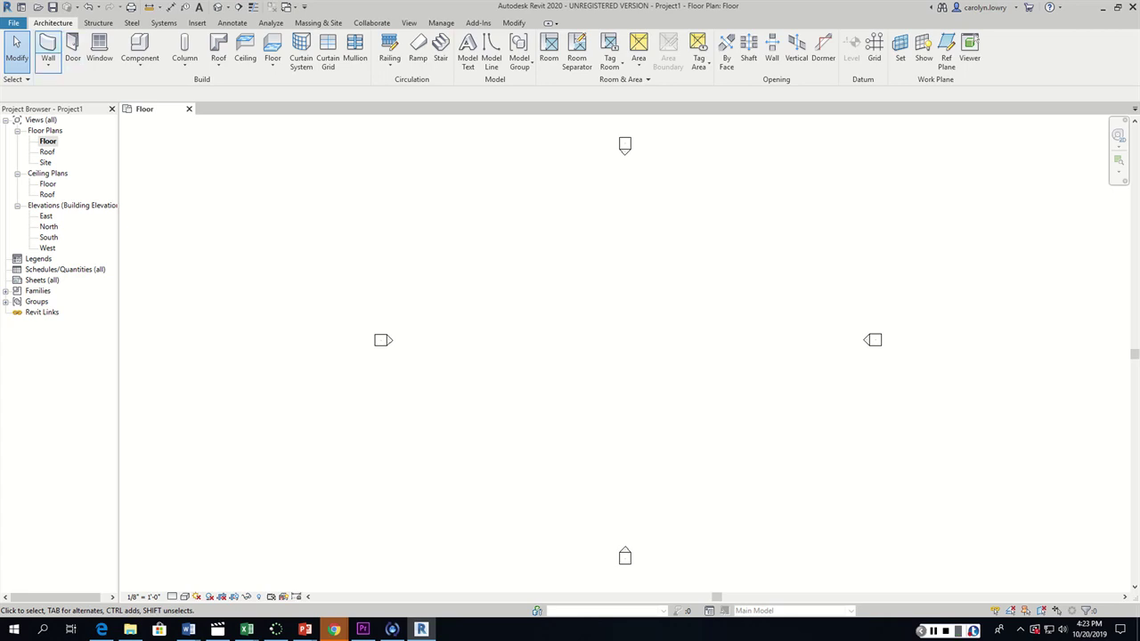
click(48, 63)
click(86, 86)
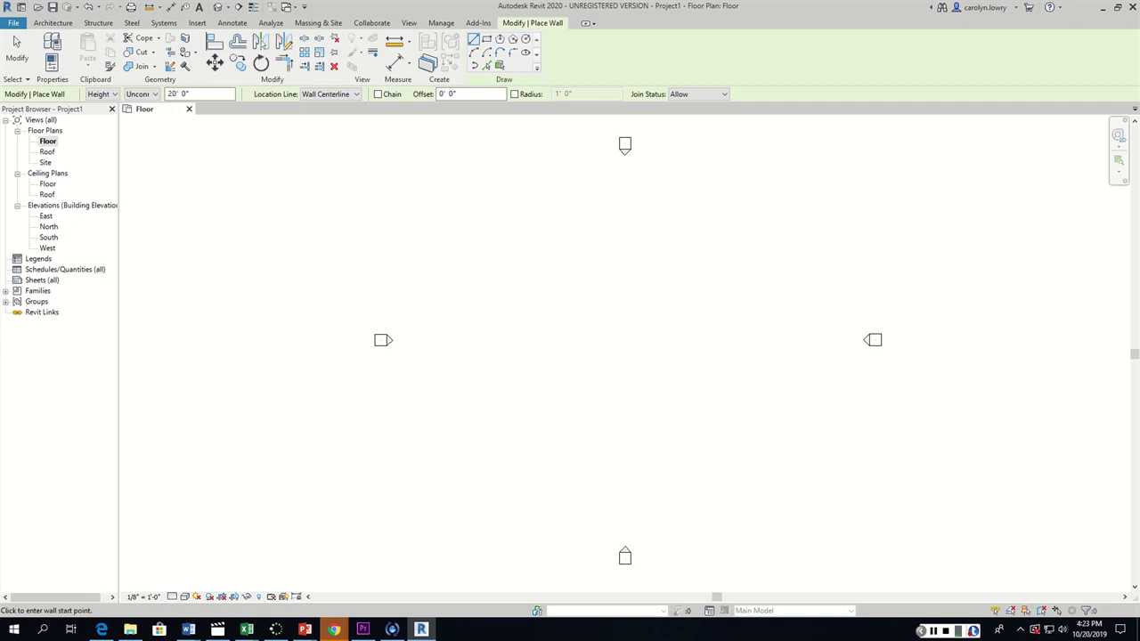
click(486, 38)
click(514, 258)
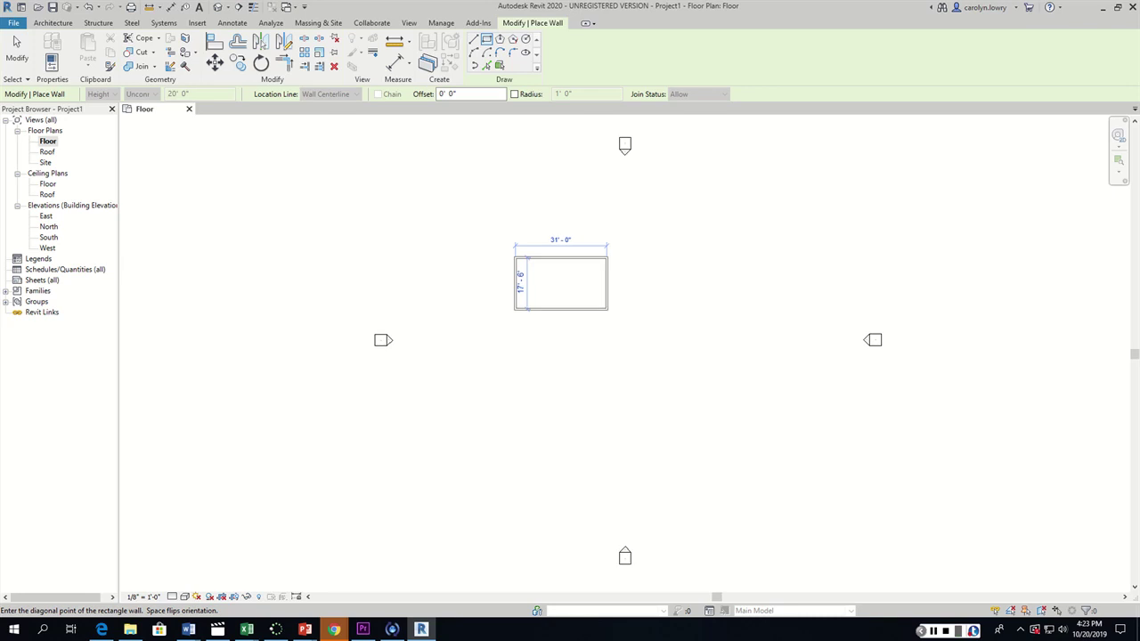
click(616, 318)
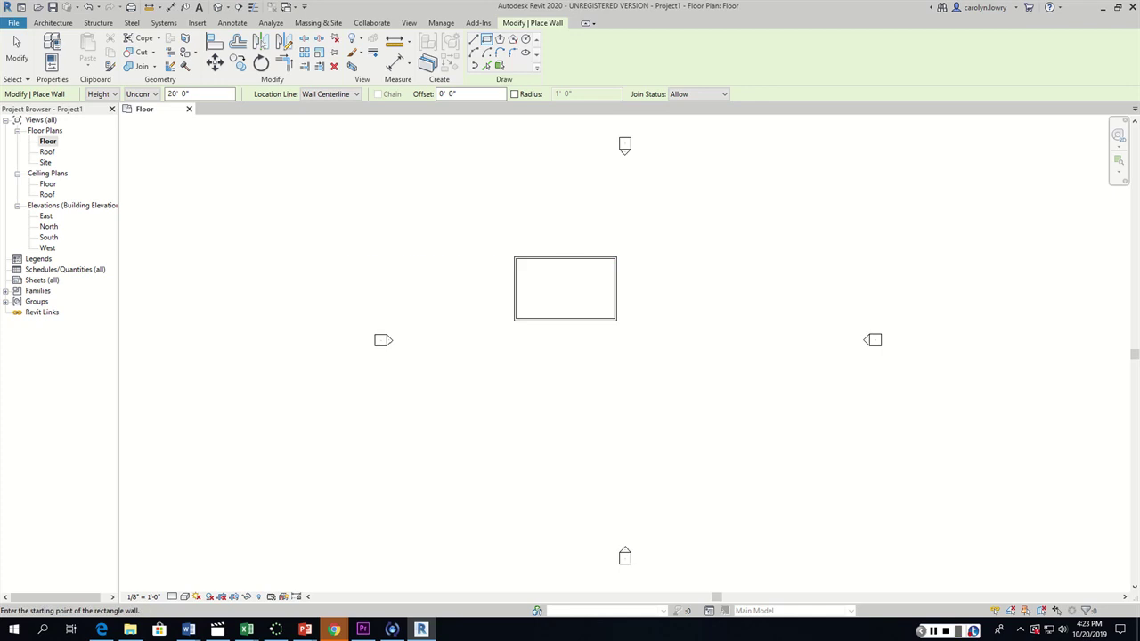
Select the top, right, bottom and left walls of the rectangle and delete them
click(17, 42)
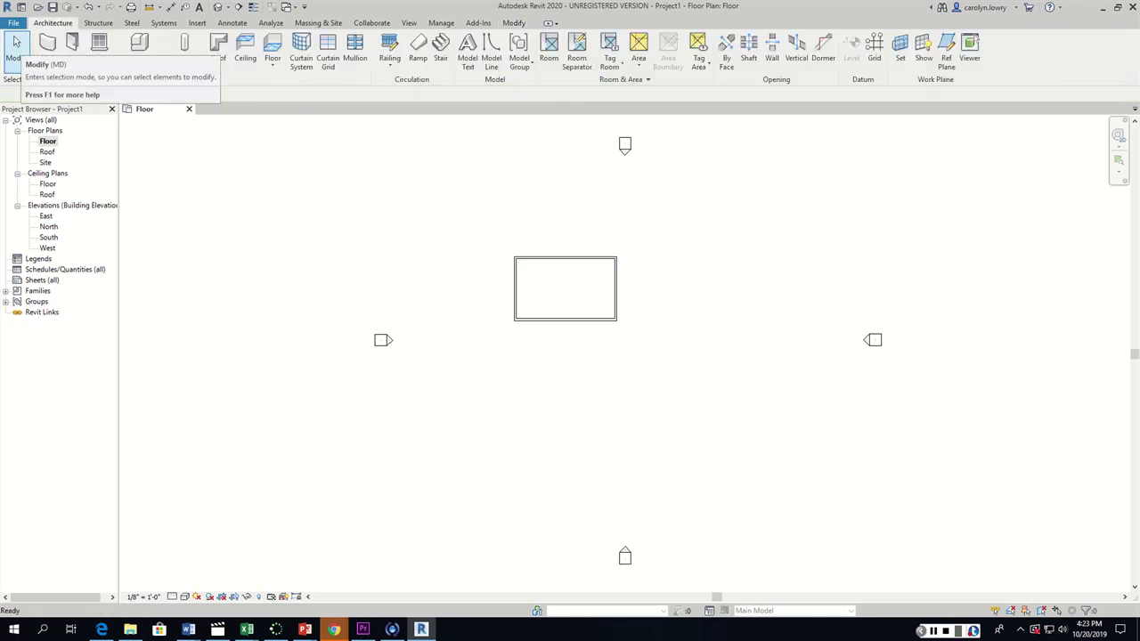
click(554, 259)
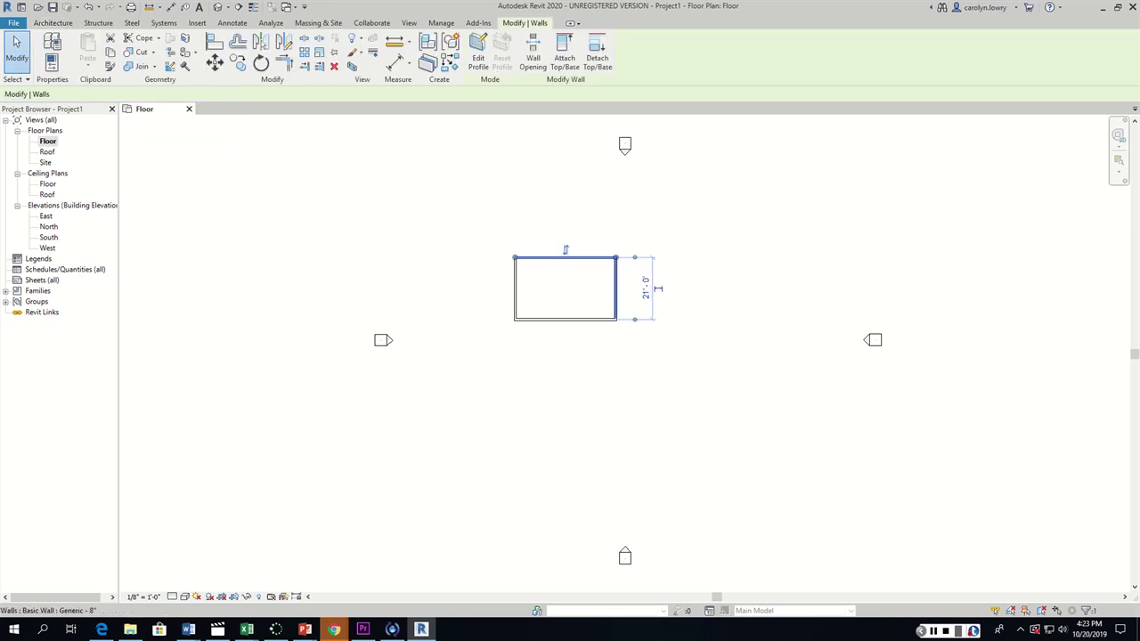
ctrl+click(616, 289)
ctrl+click(565, 319)
ctrl+click(515, 289)
key(Delete)
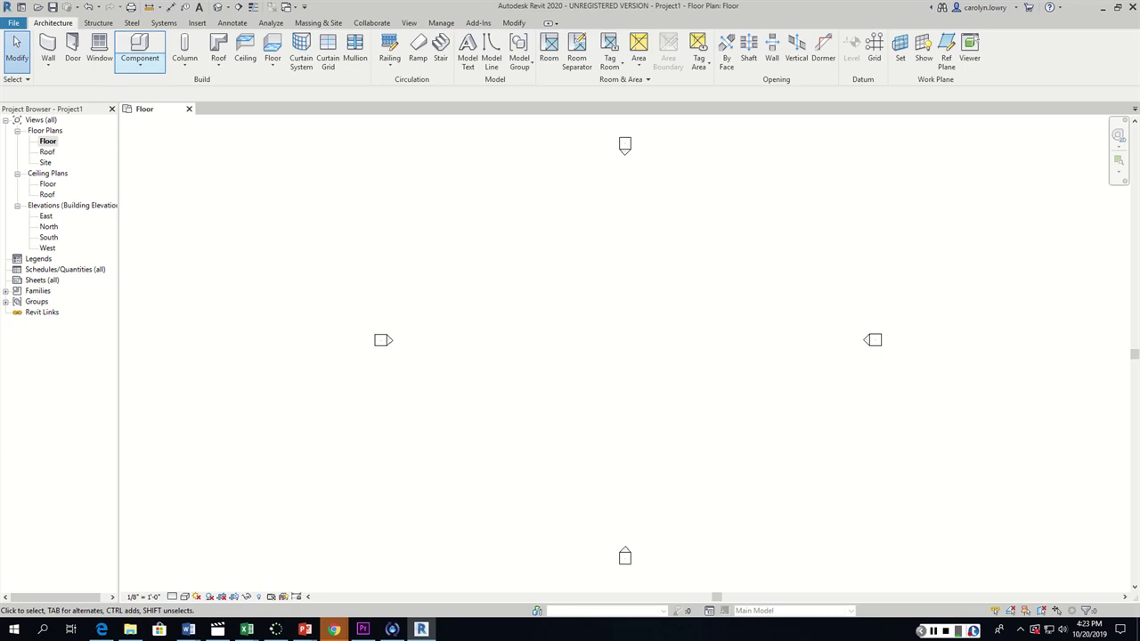
Draw chained architectural walls forming a closed 47' by 29' rectangle
click(48, 66)
click(86, 85)
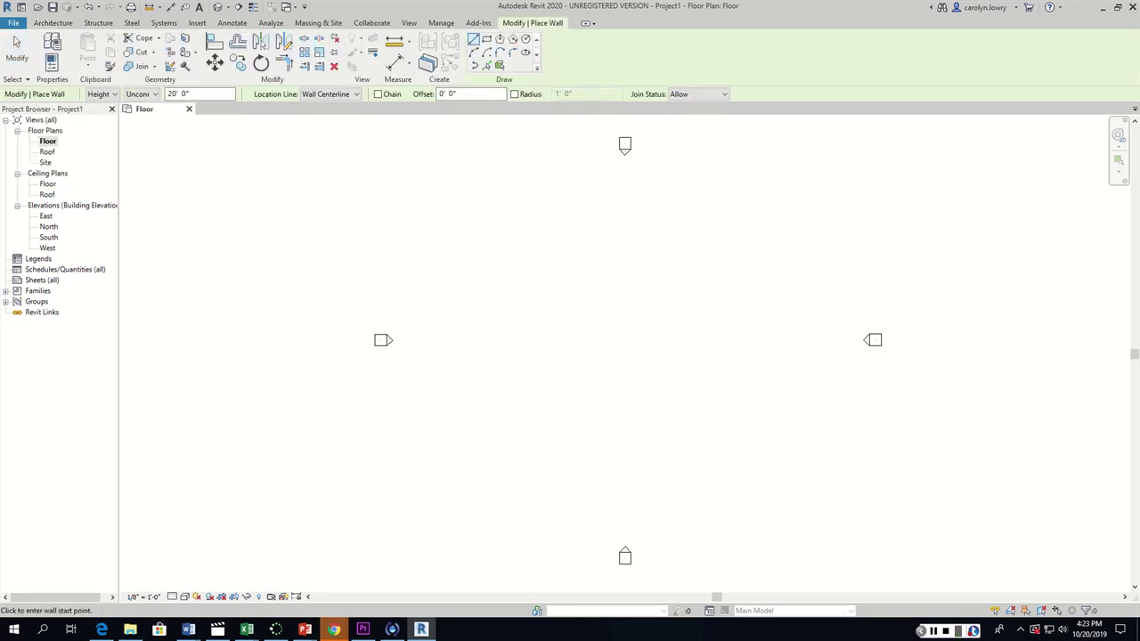
click(377, 93)
click(496, 289)
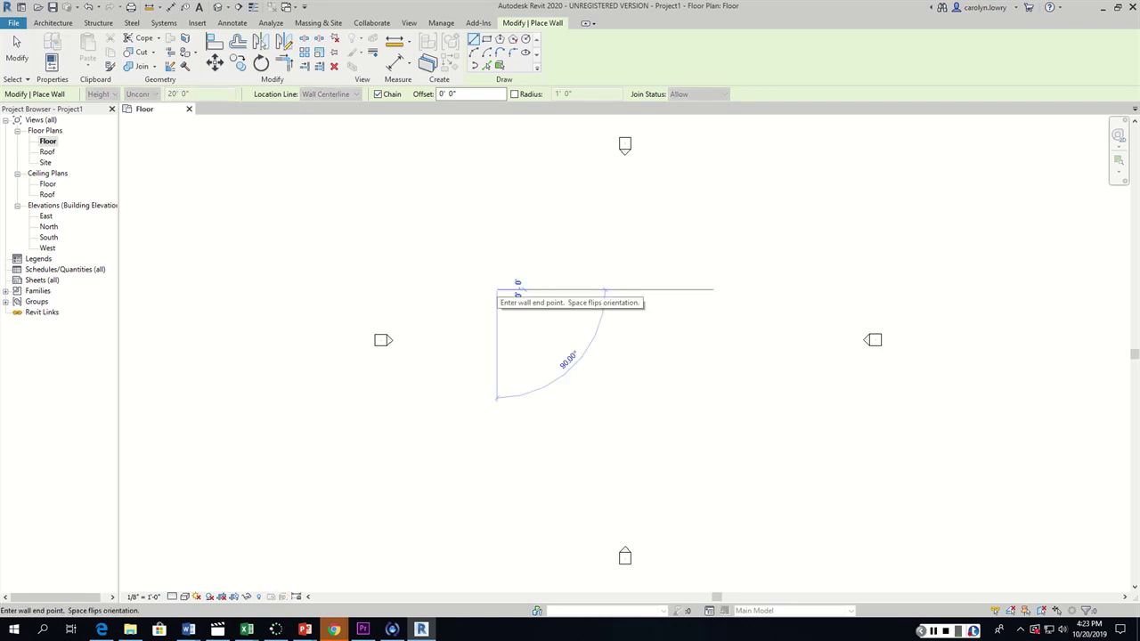
click(636, 290)
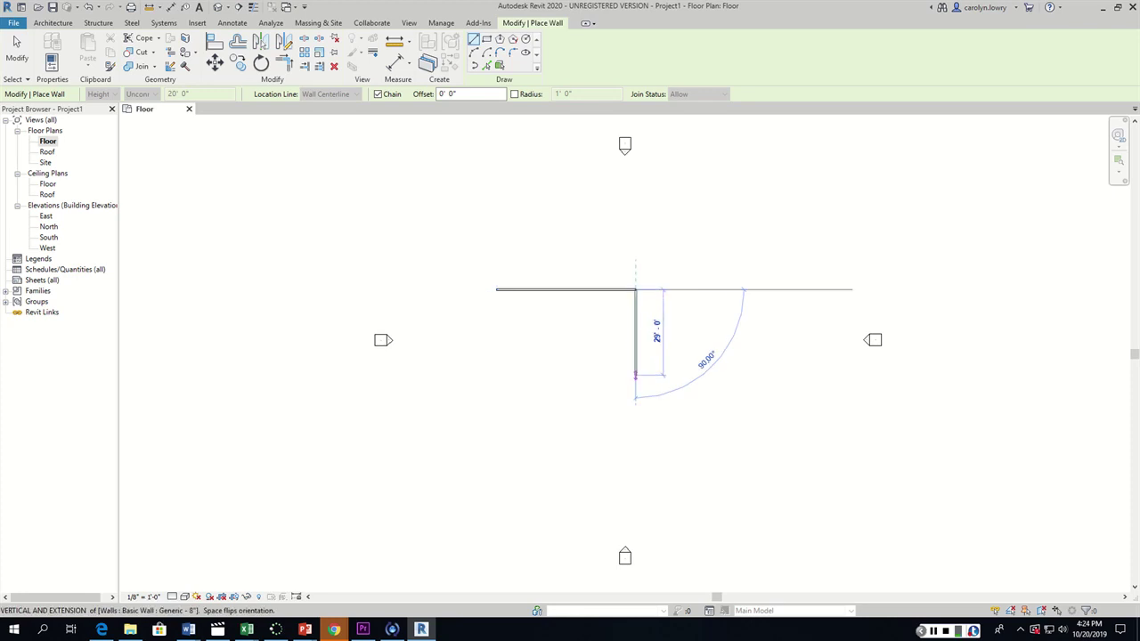
click(636, 375)
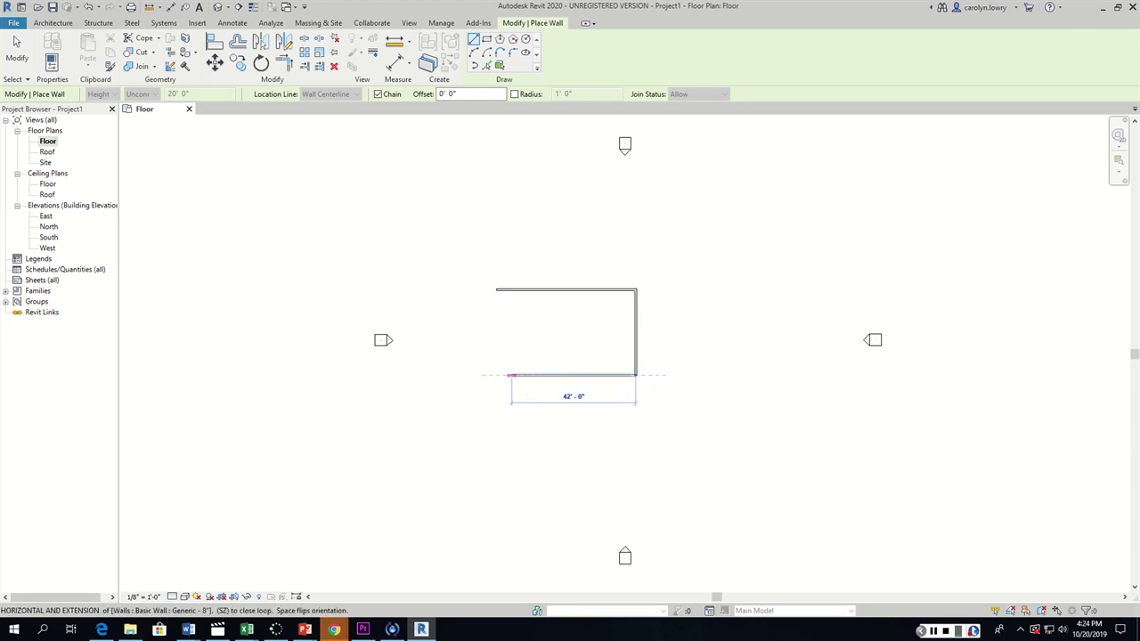
click(496, 375)
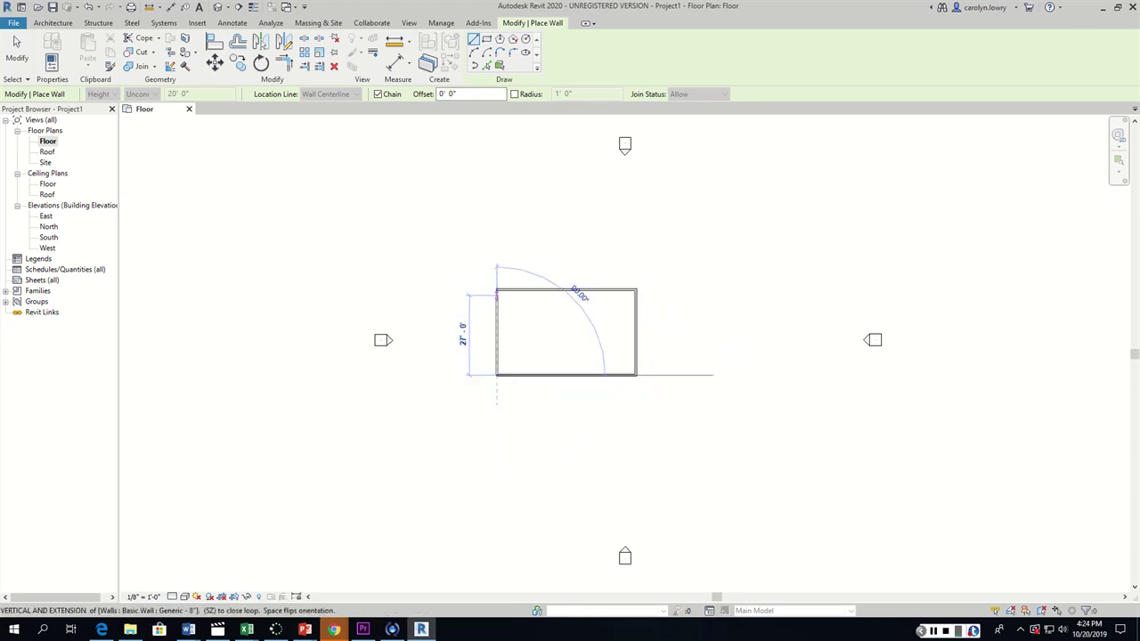
click(497, 290)
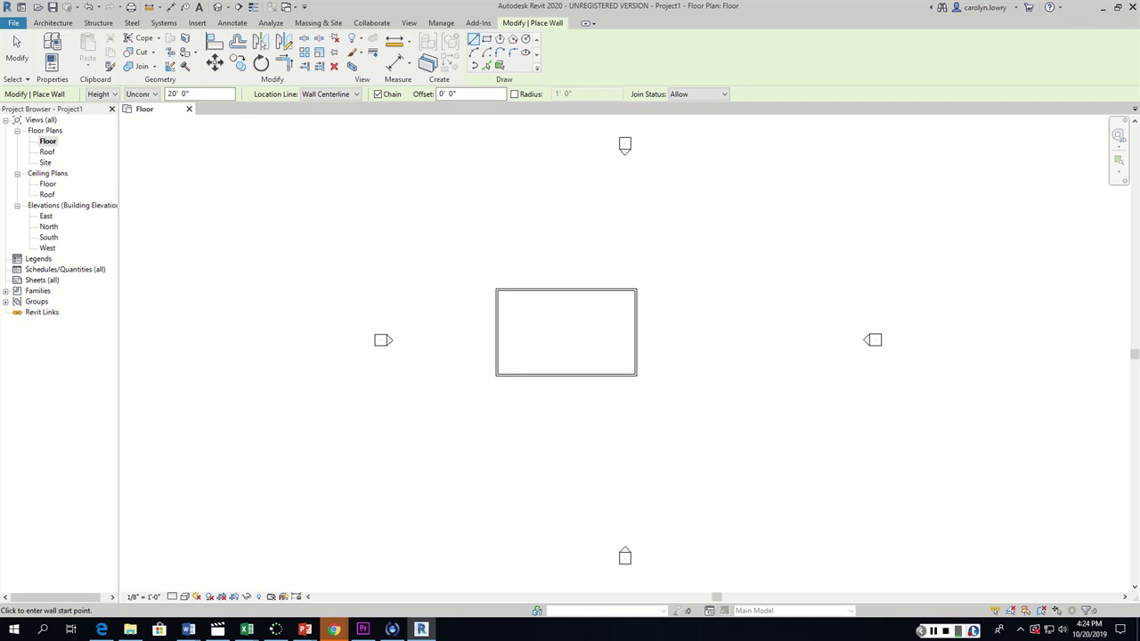
Select the left wall and flip its orientation inward, then back outward
click(17, 49)
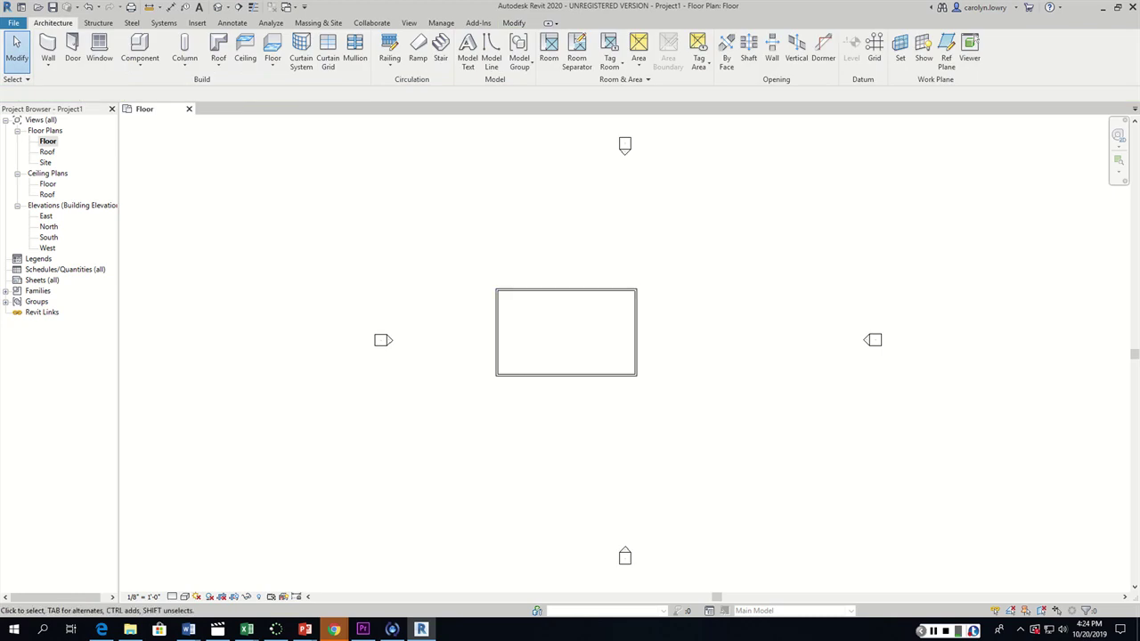
click(567, 289)
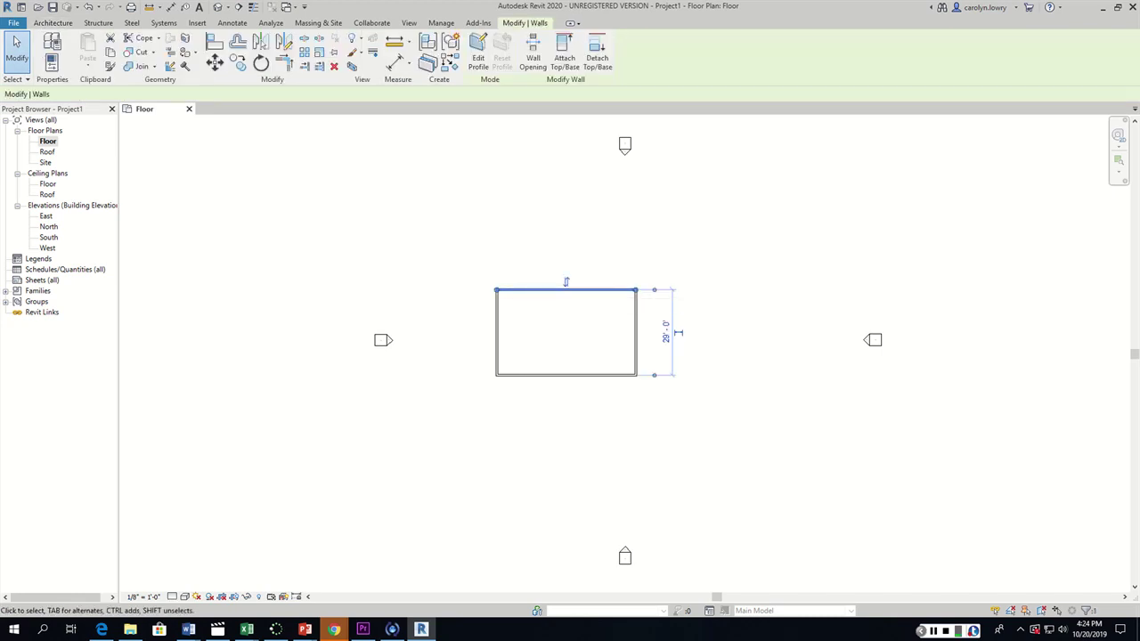
click(636, 331)
click(565, 375)
click(496, 331)
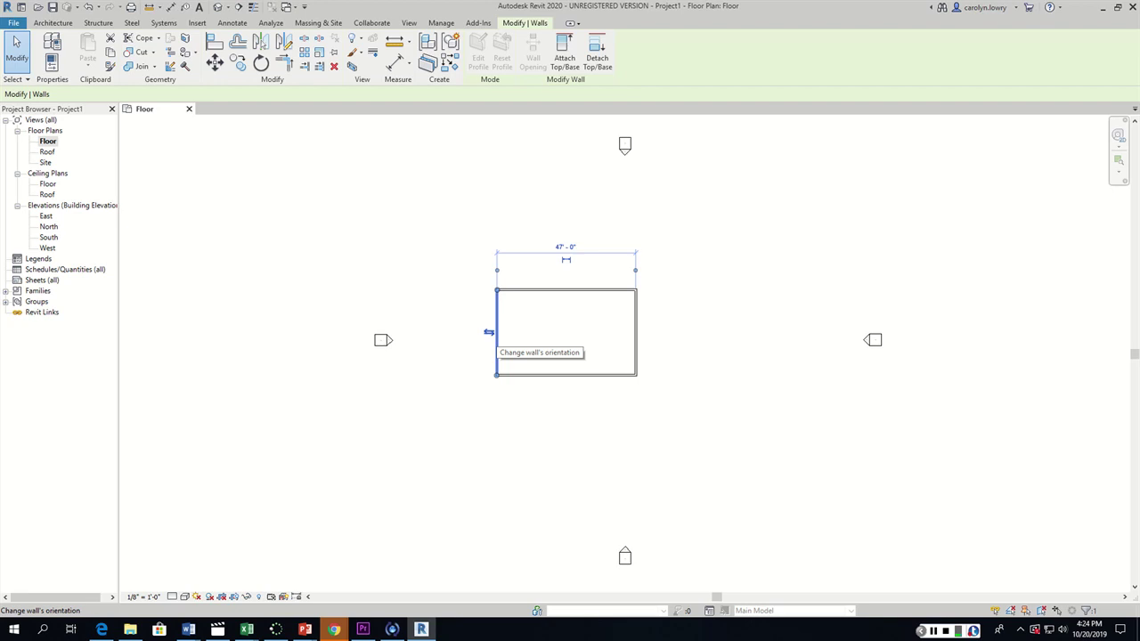
click(488, 332)
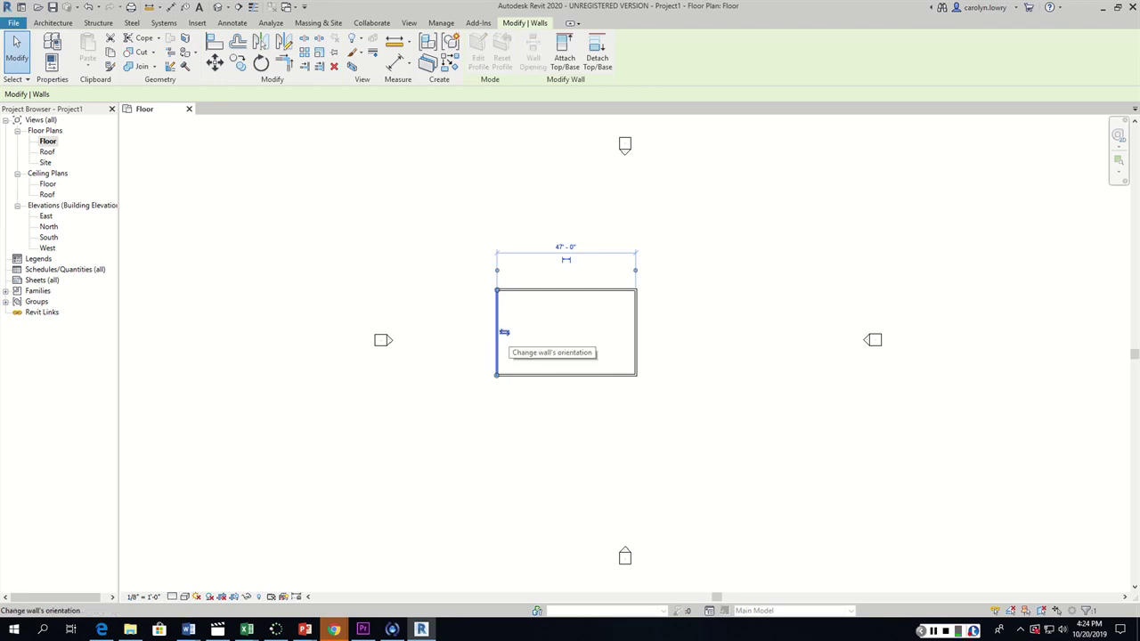
click(504, 332)
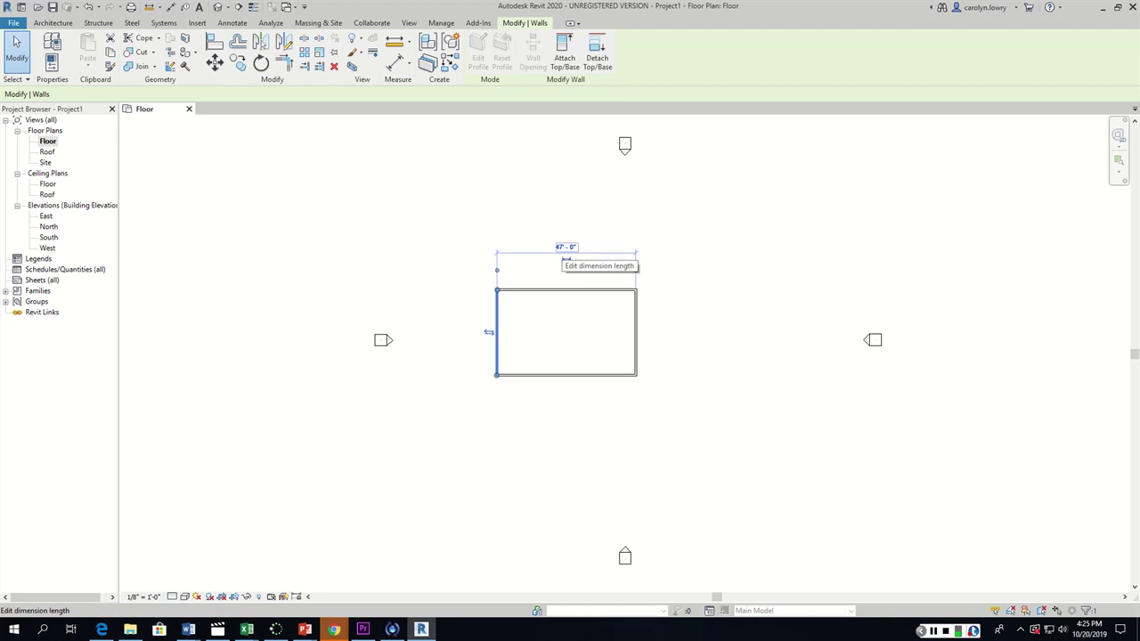
click(563, 249)
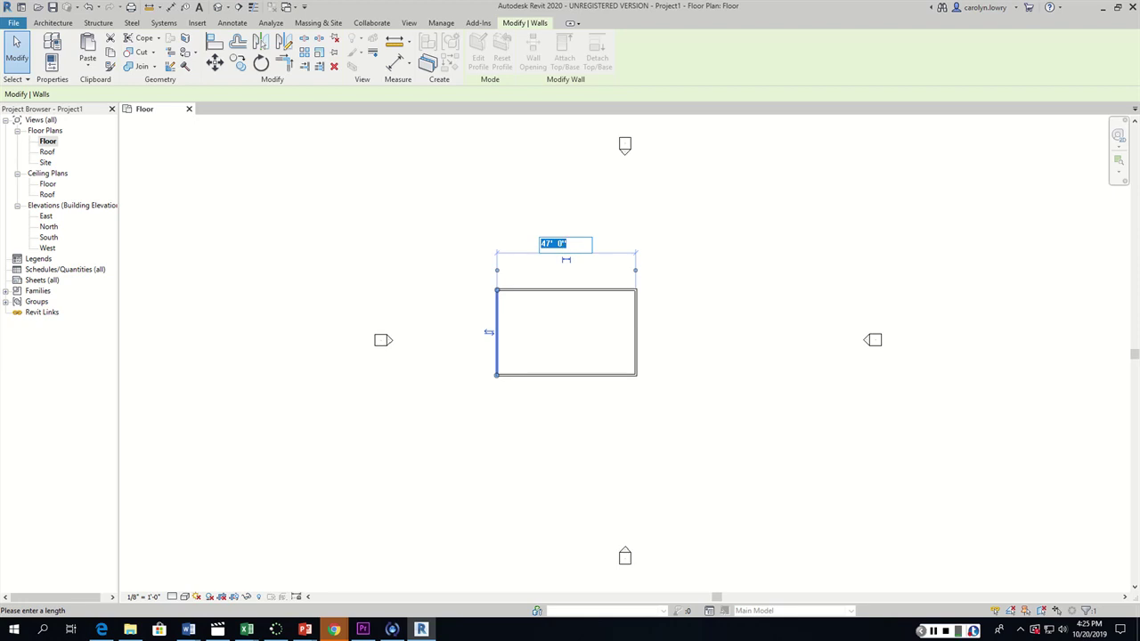
scroll(607, 304, up, 5)
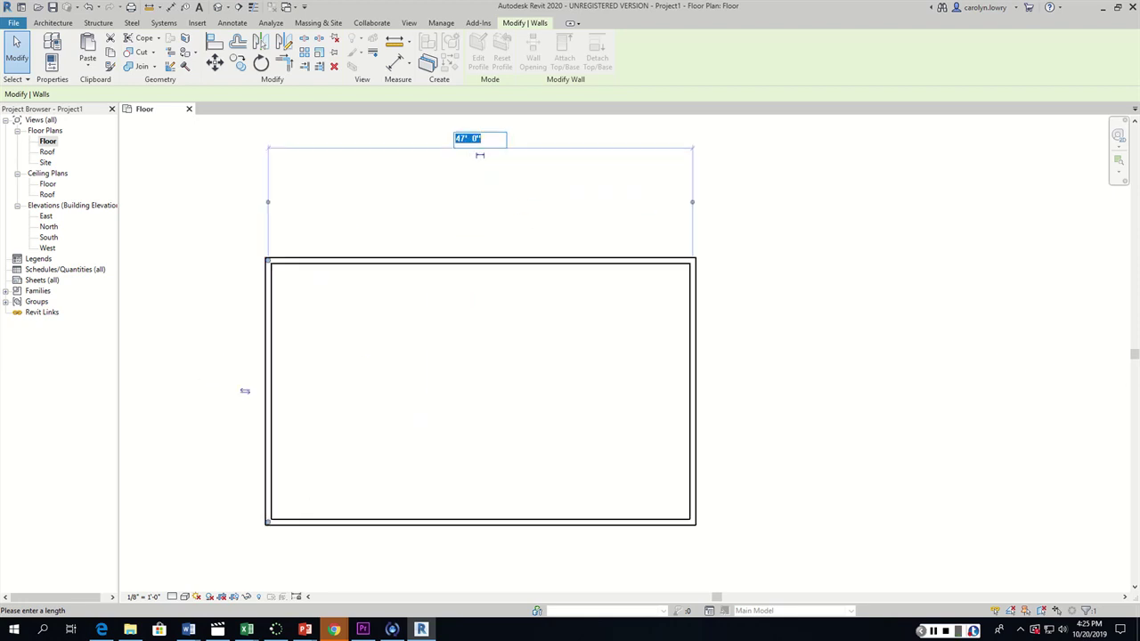
scroll(607, 307, up, 1)
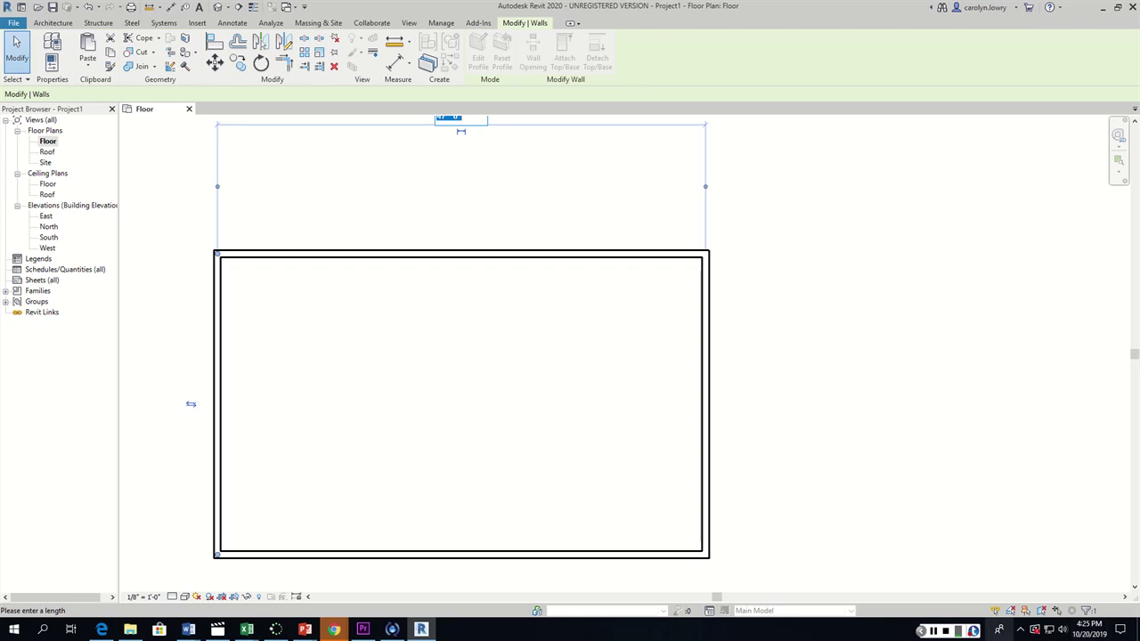
key(Escape)
scroll(709, 249, up, 2)
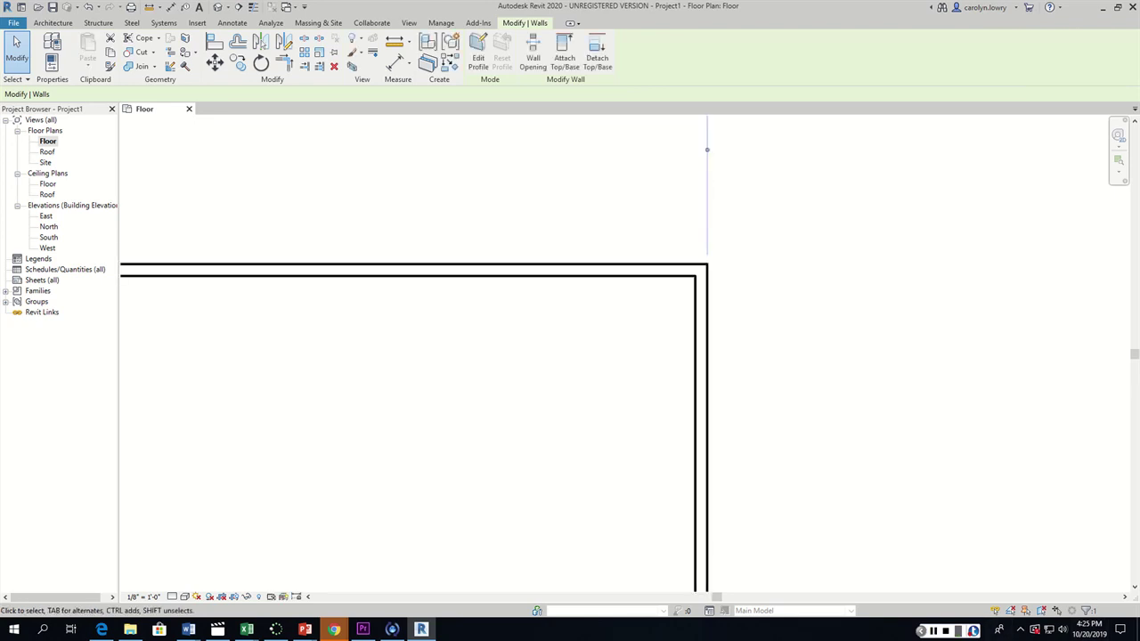
scroll(707, 170, down, 2)
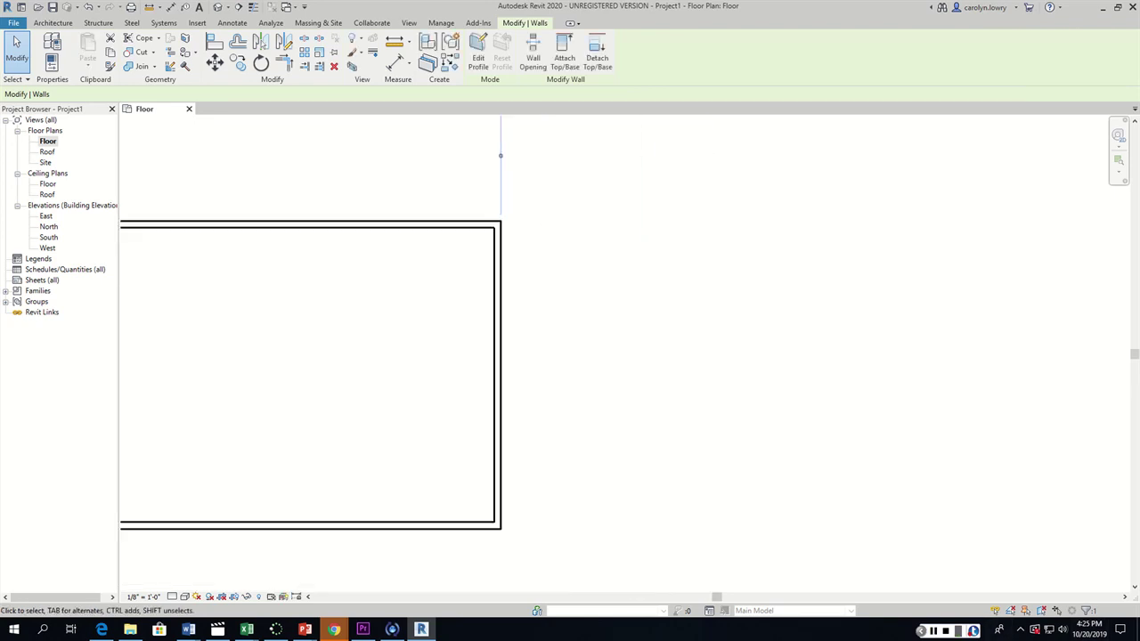
drag(717, 597, 594, 597)
scroll(437, 428, up, 3)
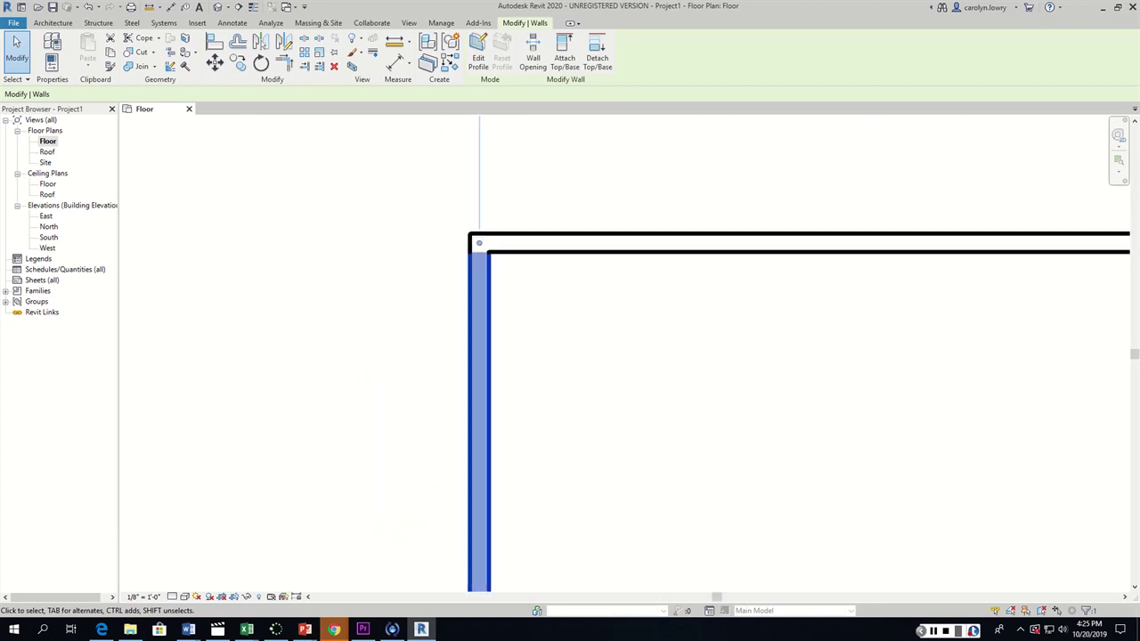
scroll(449, 476, down, 1)
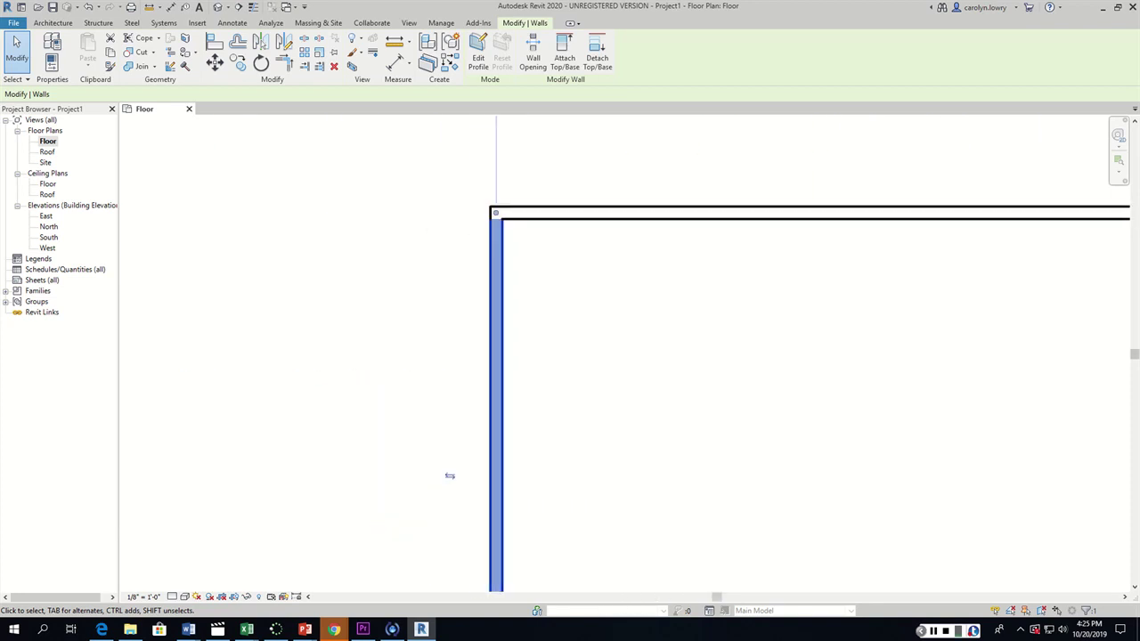
middle_drag(449, 476, 450, 575)
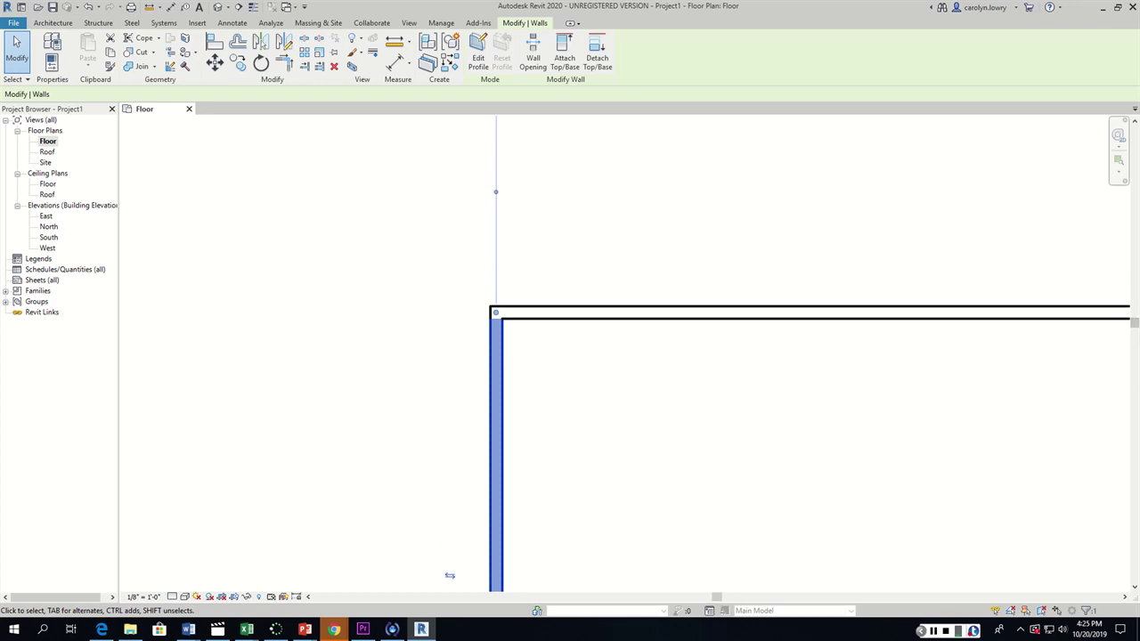
click(449, 576)
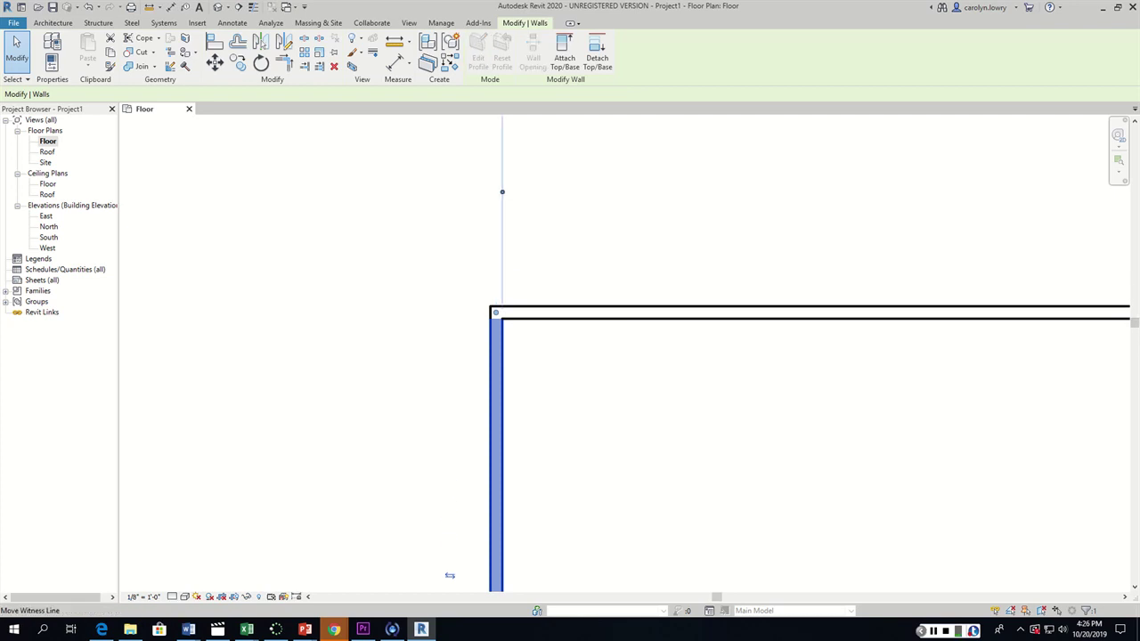
click(449, 575)
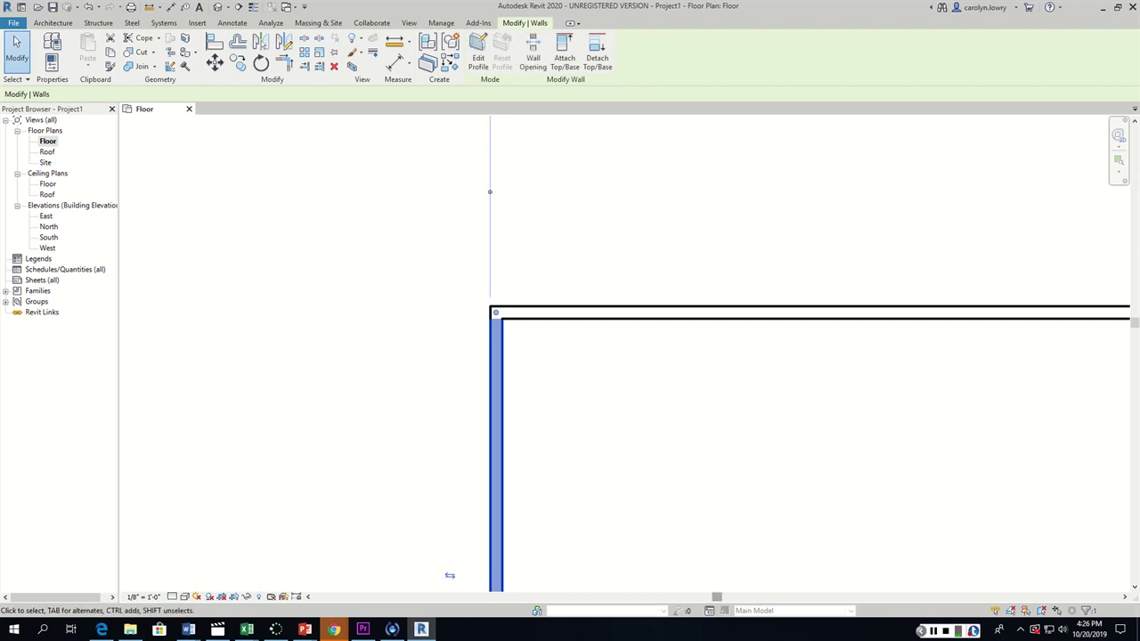
middle_drag(450, 576, 801, 576)
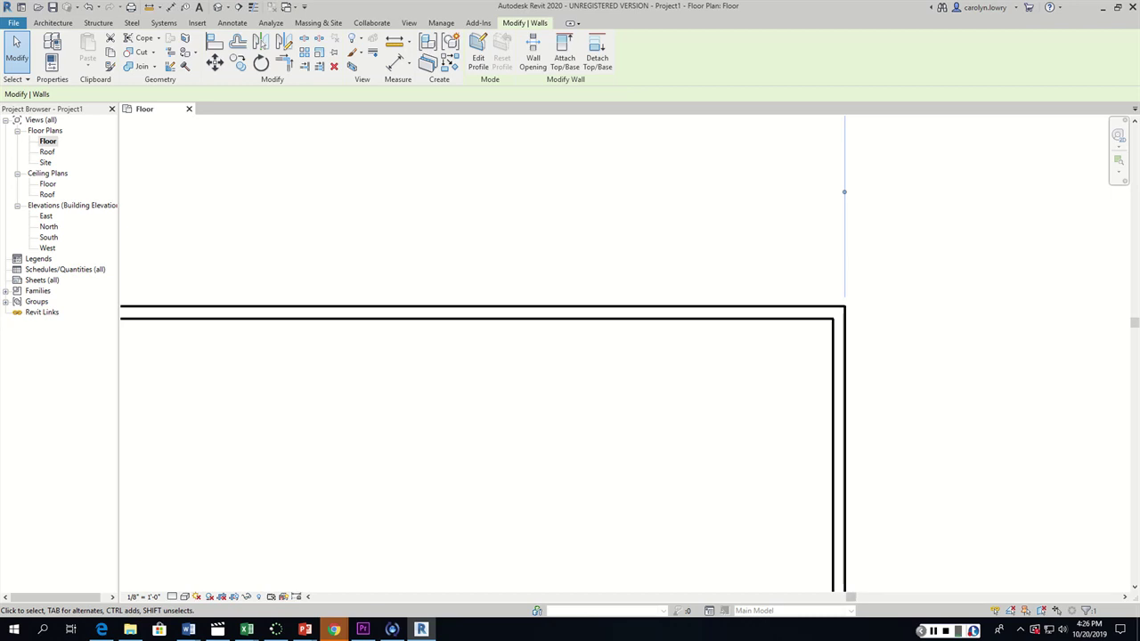
middle_drag(800, 576, 395, 576)
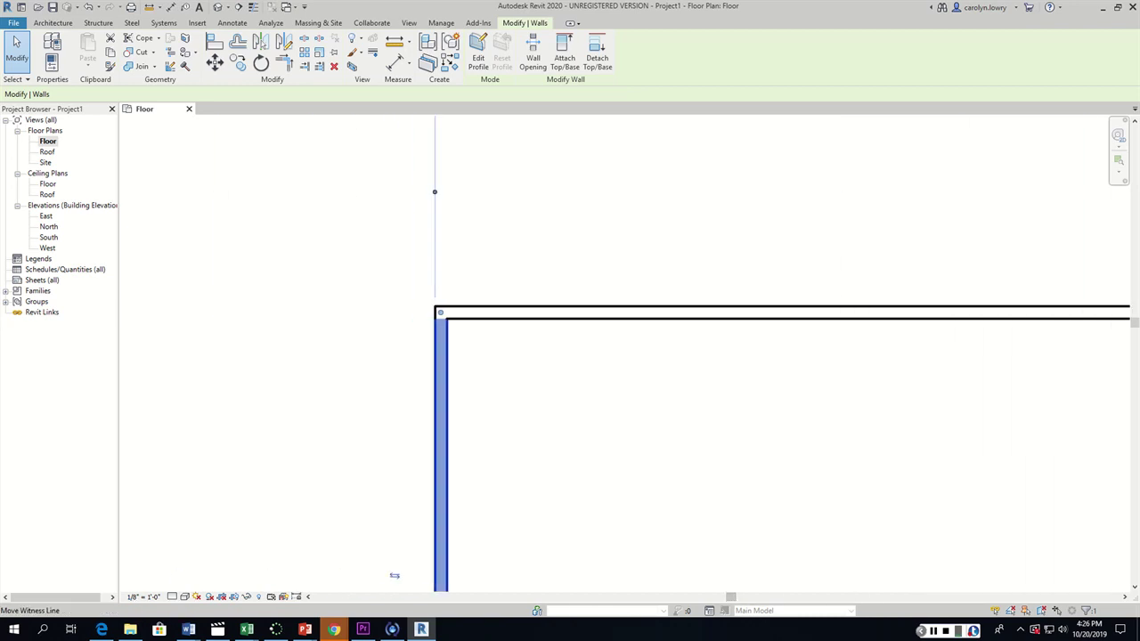
click(435, 192)
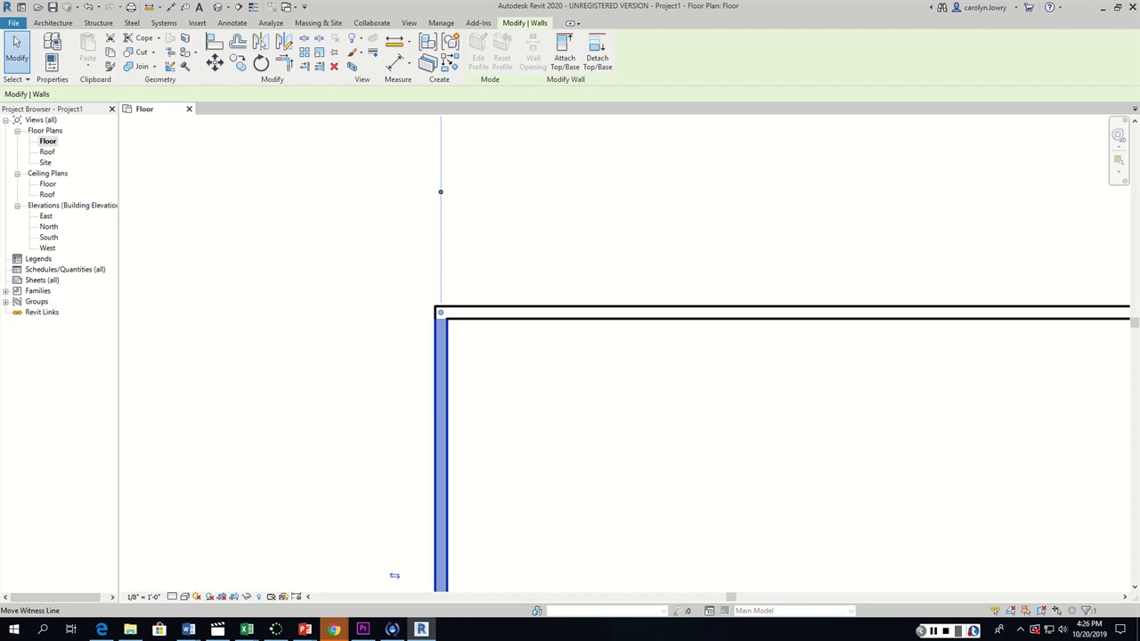
click(440, 191)
click(447, 191)
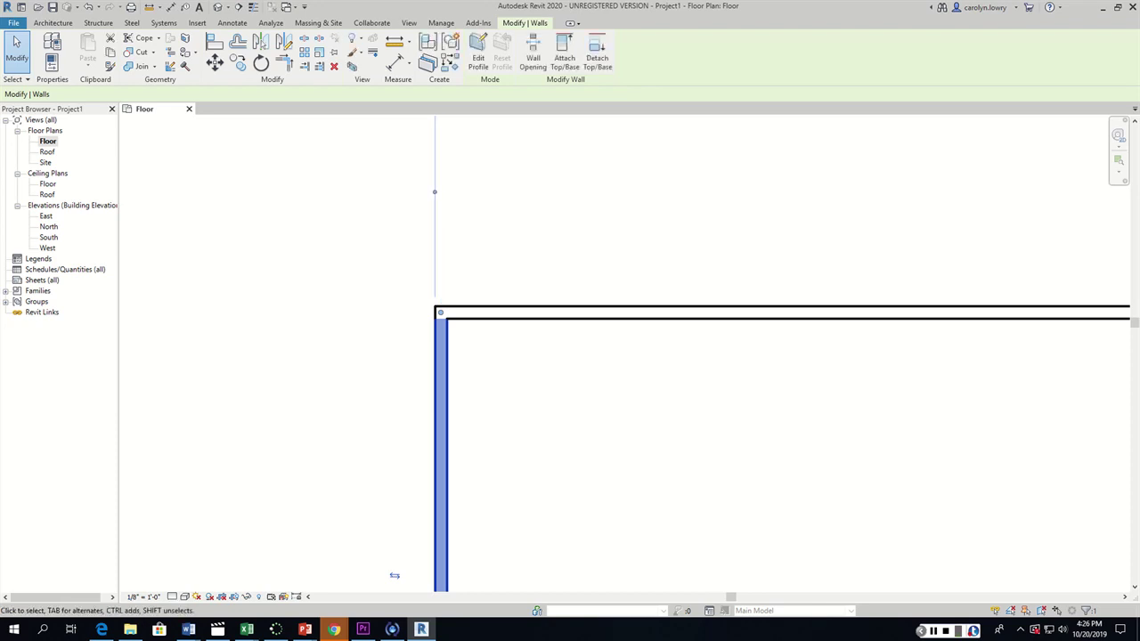
Change the rectangle's 47'-8" width dimension to 12'-0"
scroll(837, 125, down, 2)
scroll(860, 165, down, 1)
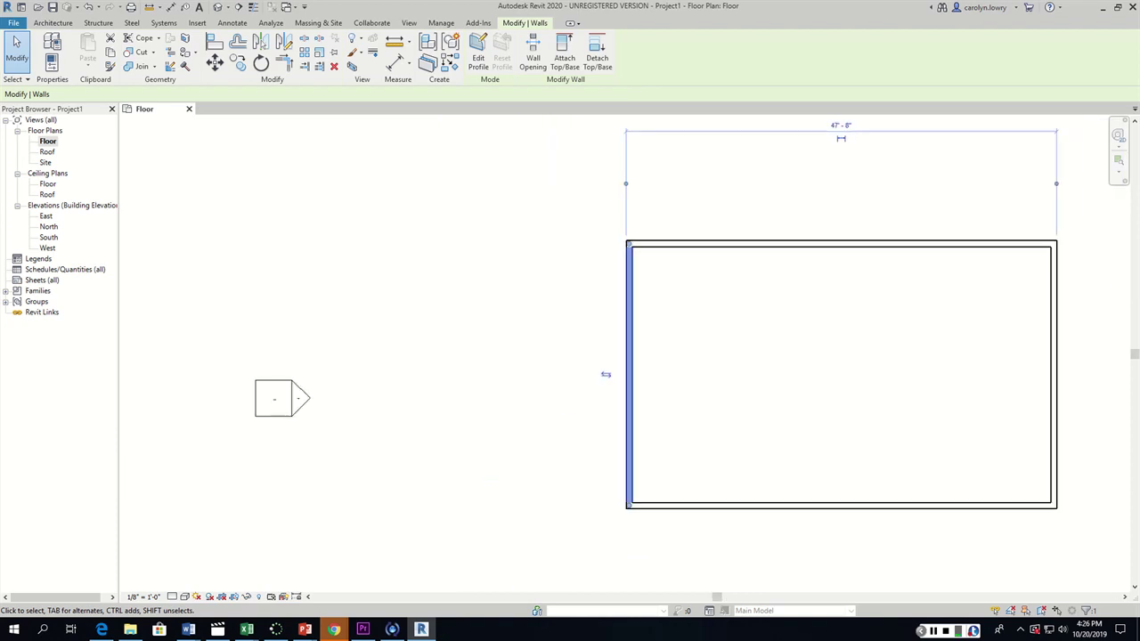
drag(717, 597, 785, 597)
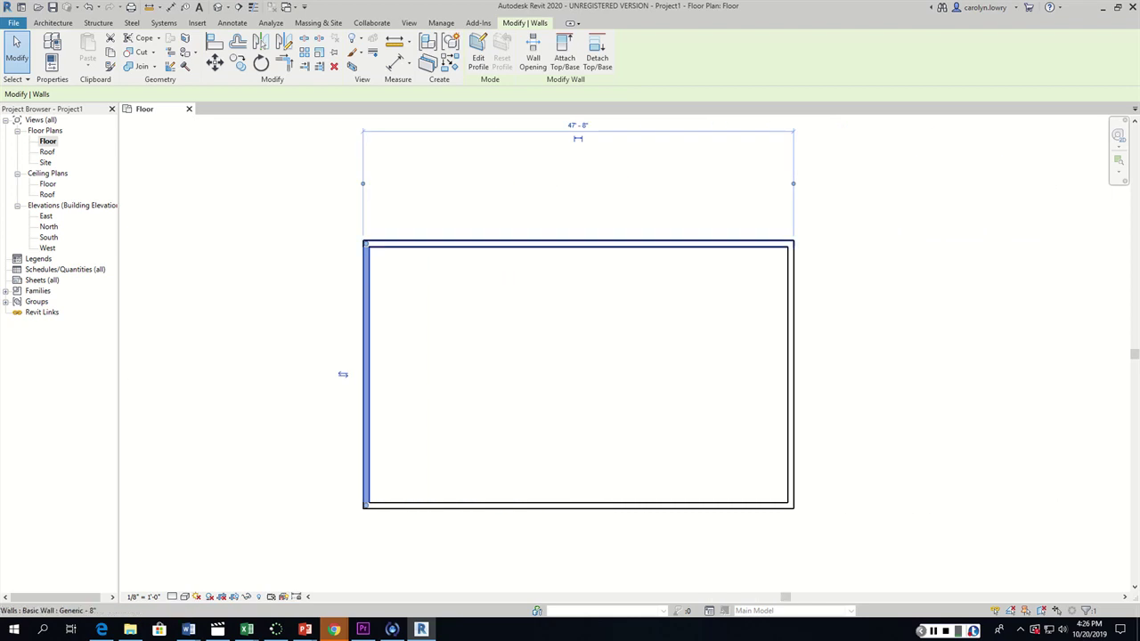
scroll(578, 173, down, 1)
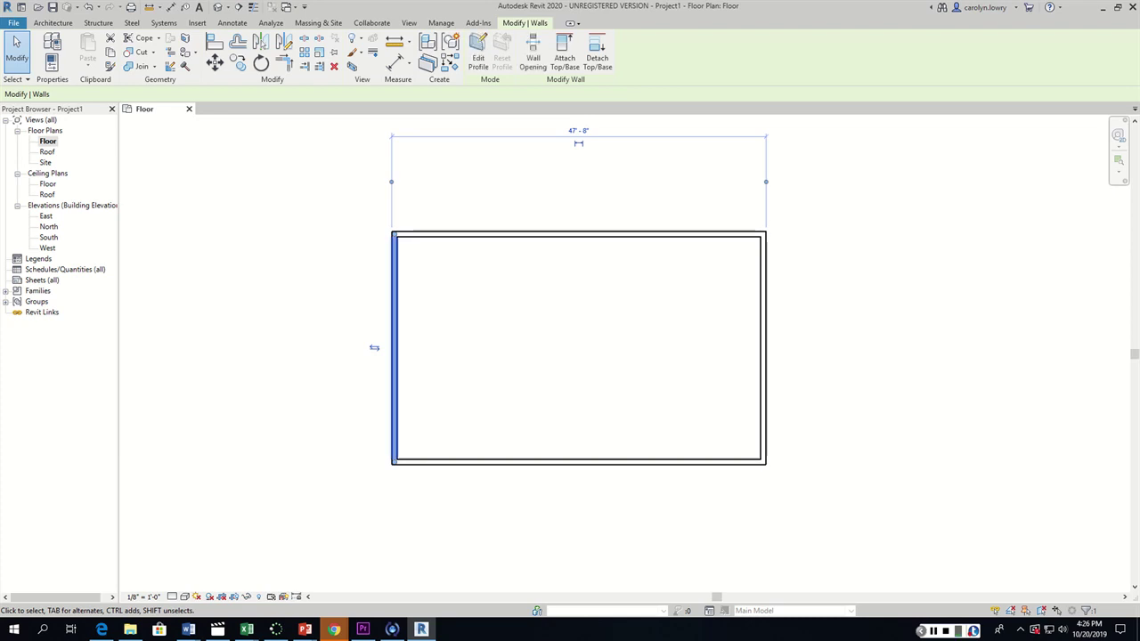
click(579, 131)
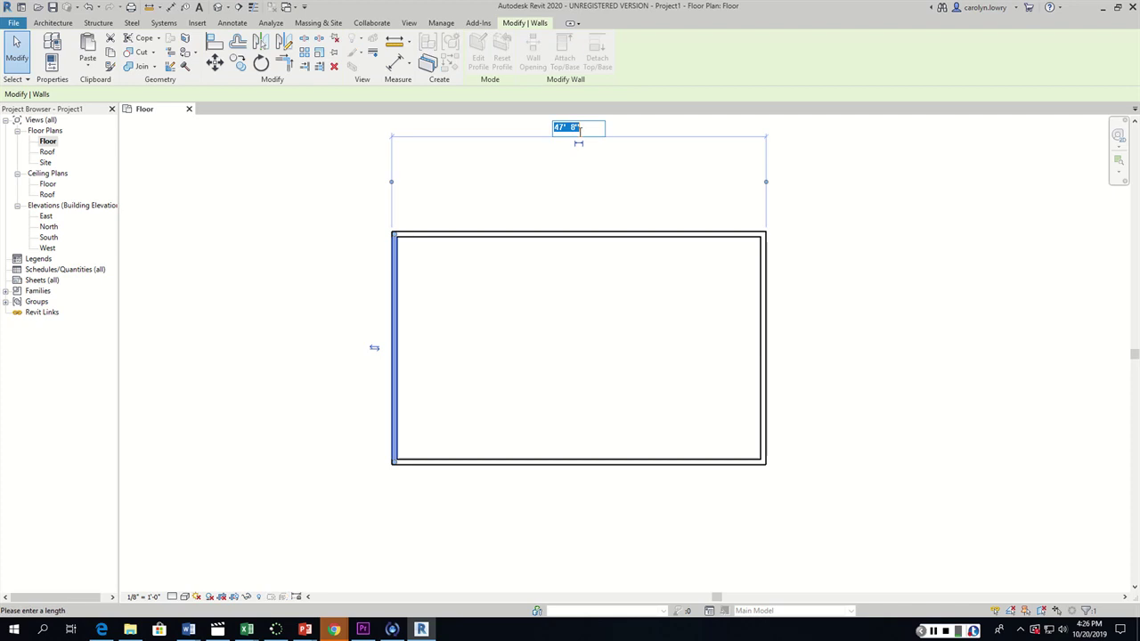
text(12)
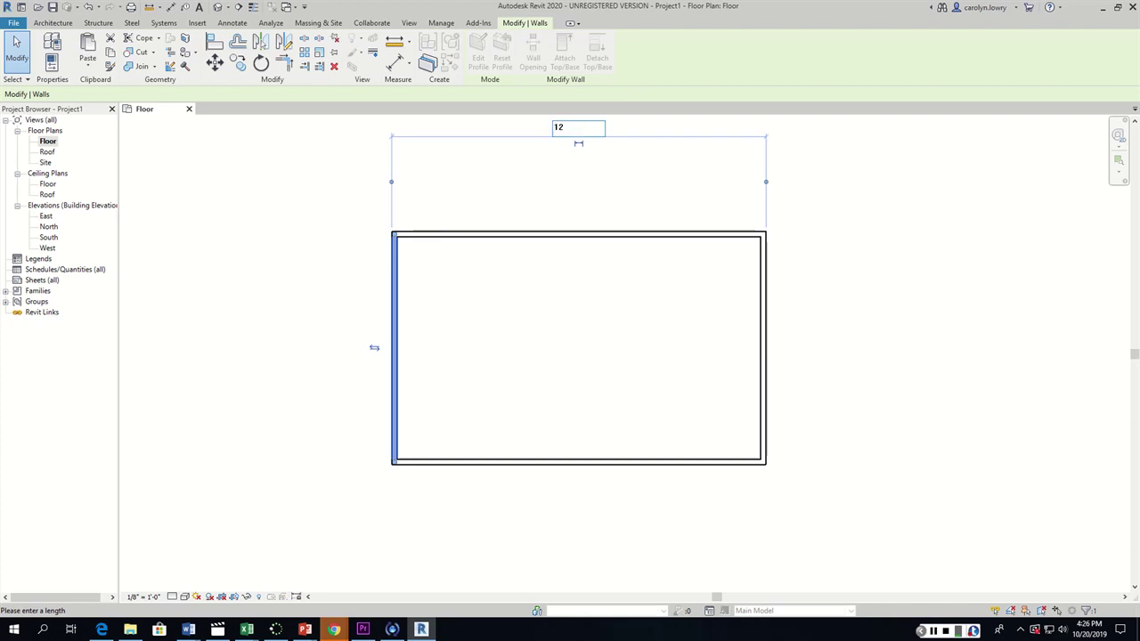
key(Return)
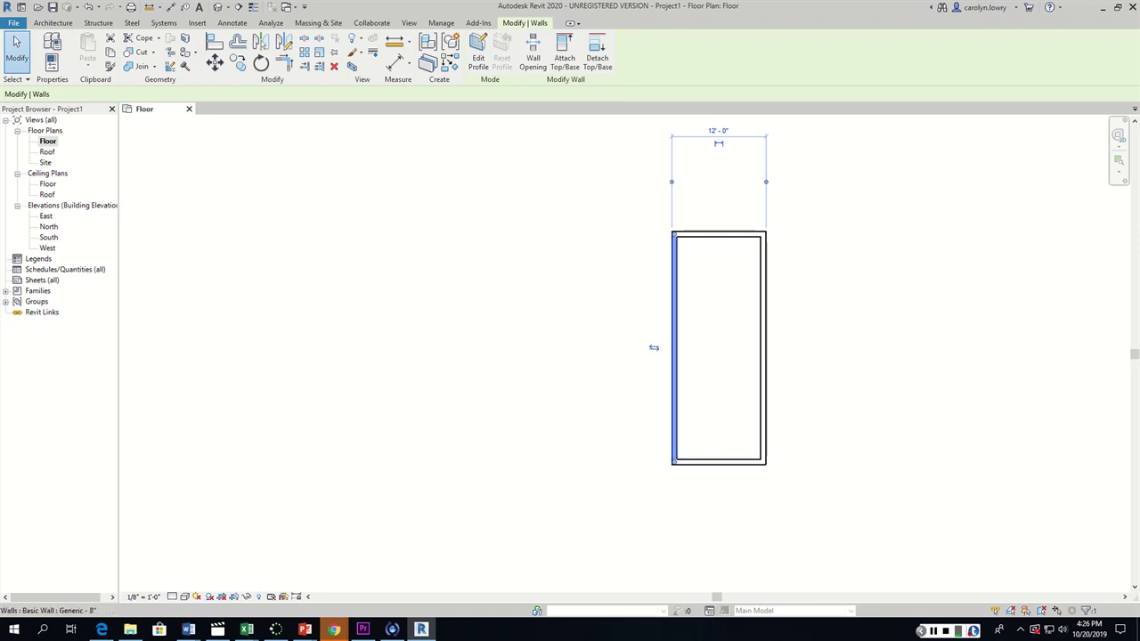
Snap the top wall's depth dimension to the wall faces and change the depth to 12'-0", then 16'-0"
click(719, 234)
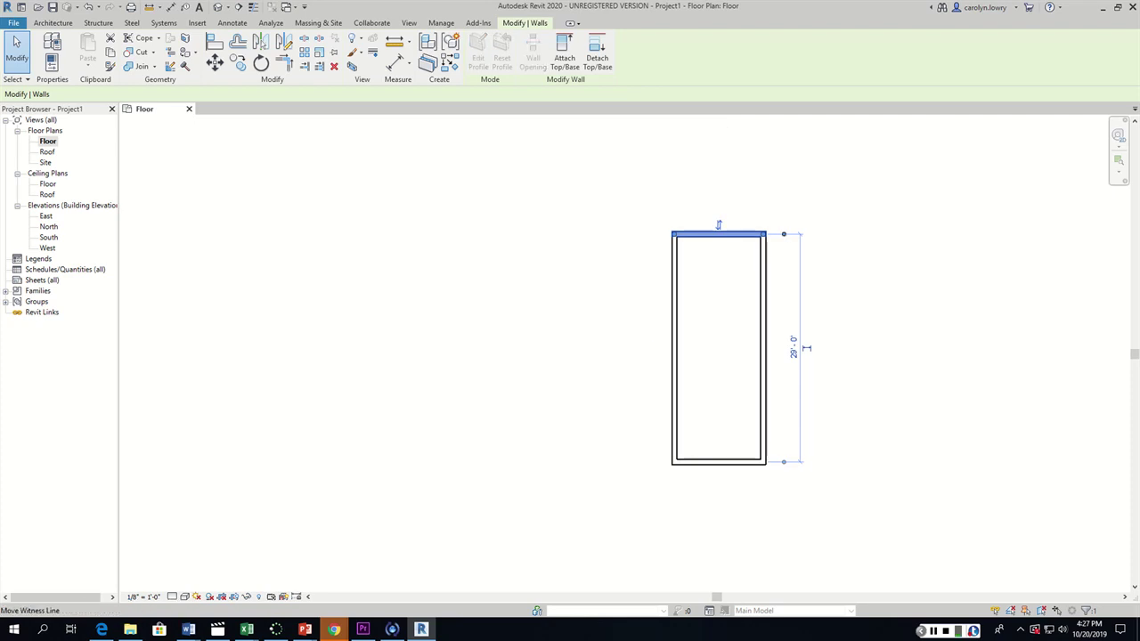
drag(784, 235, 785, 232)
drag(784, 461, 785, 464)
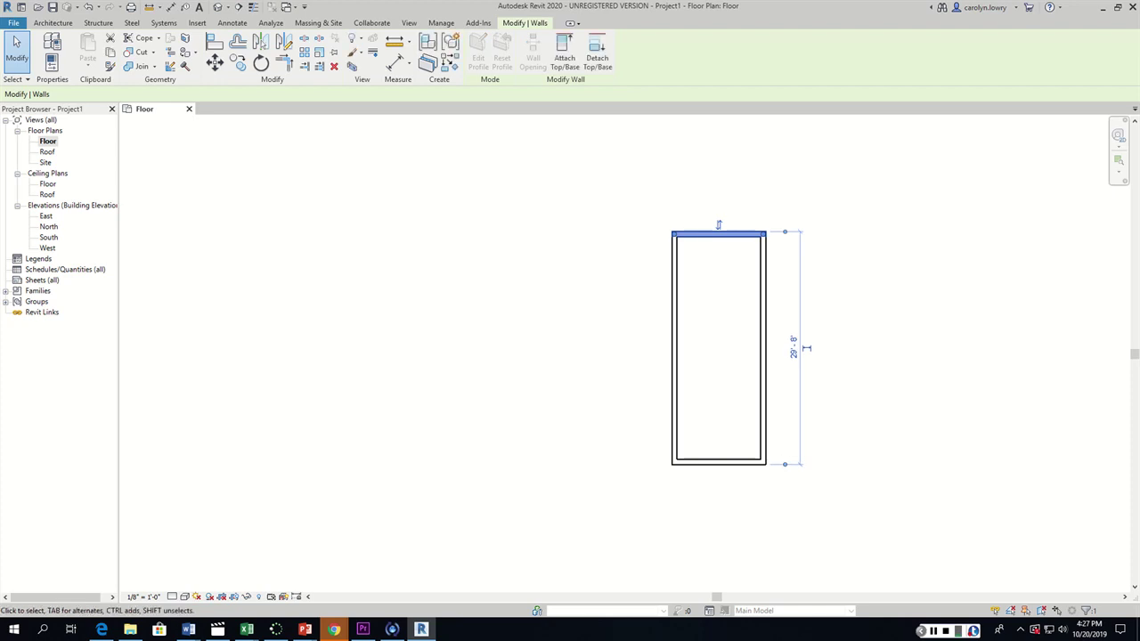
click(794, 347)
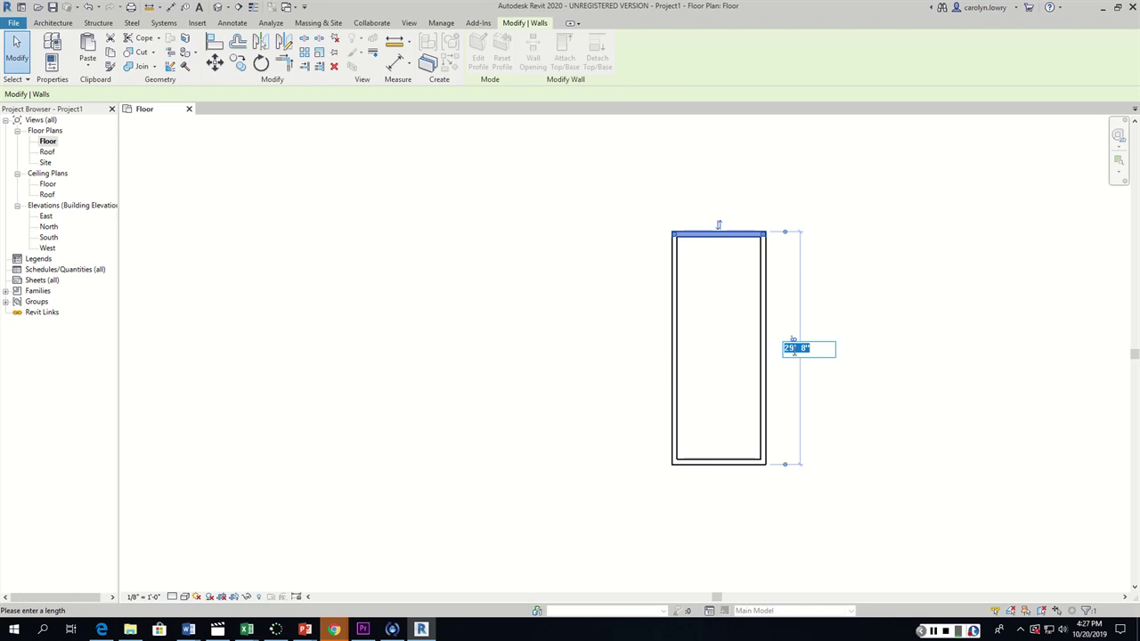
text(12)
key(Return)
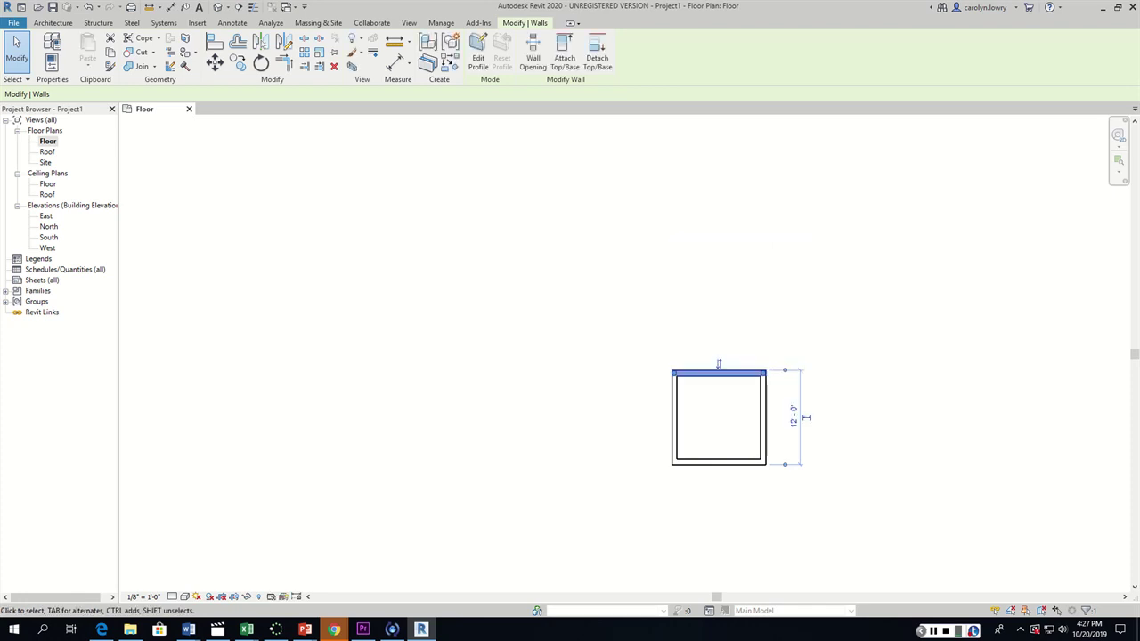
click(795, 417)
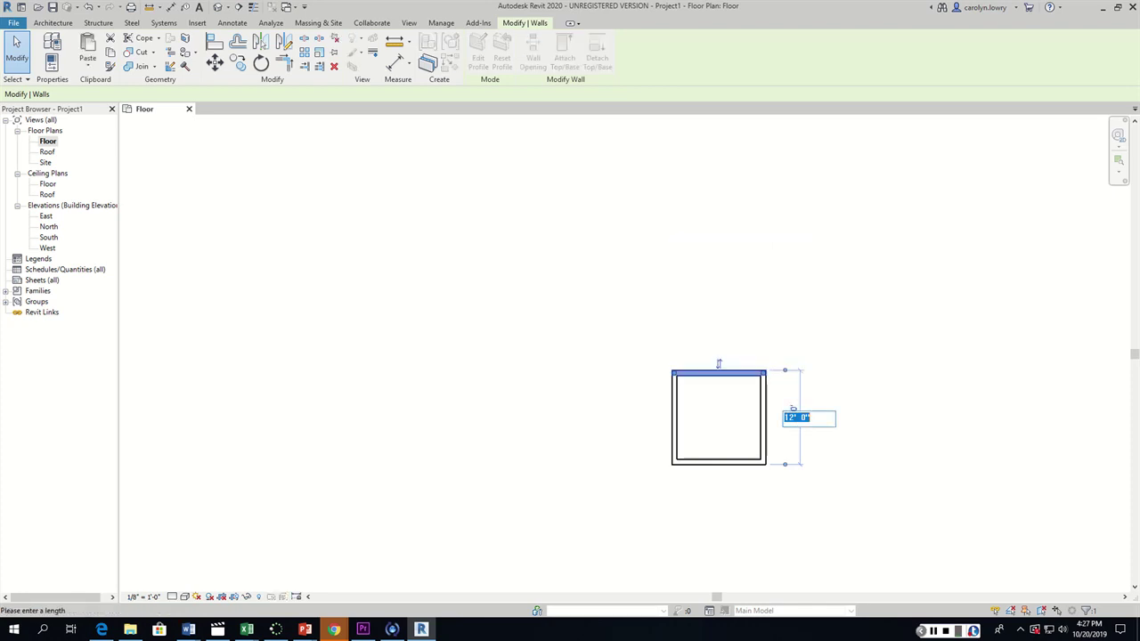
text(16)
key(Return)
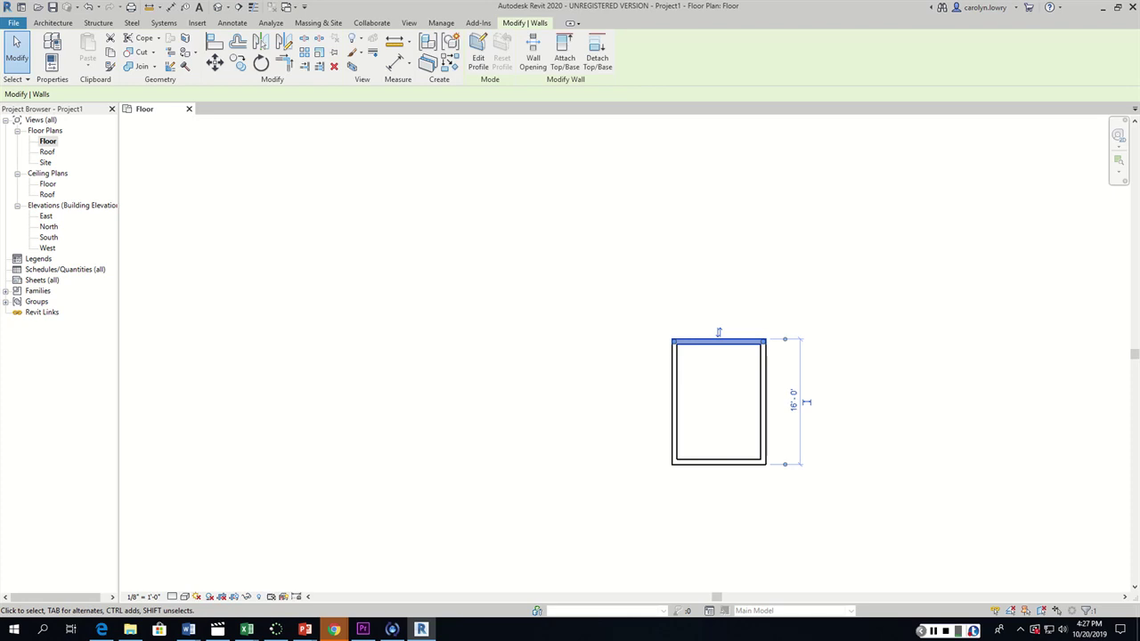
Make the 16'-0" depth and 11'-4" width dimensions permanent
click(933, 630)
click(933, 631)
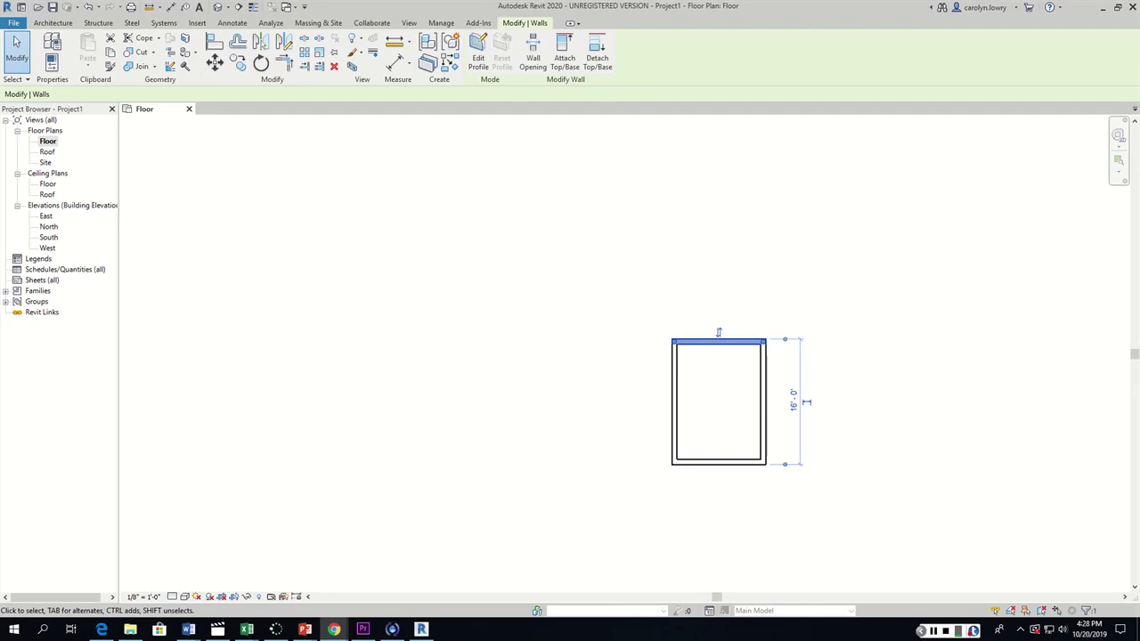
click(806, 403)
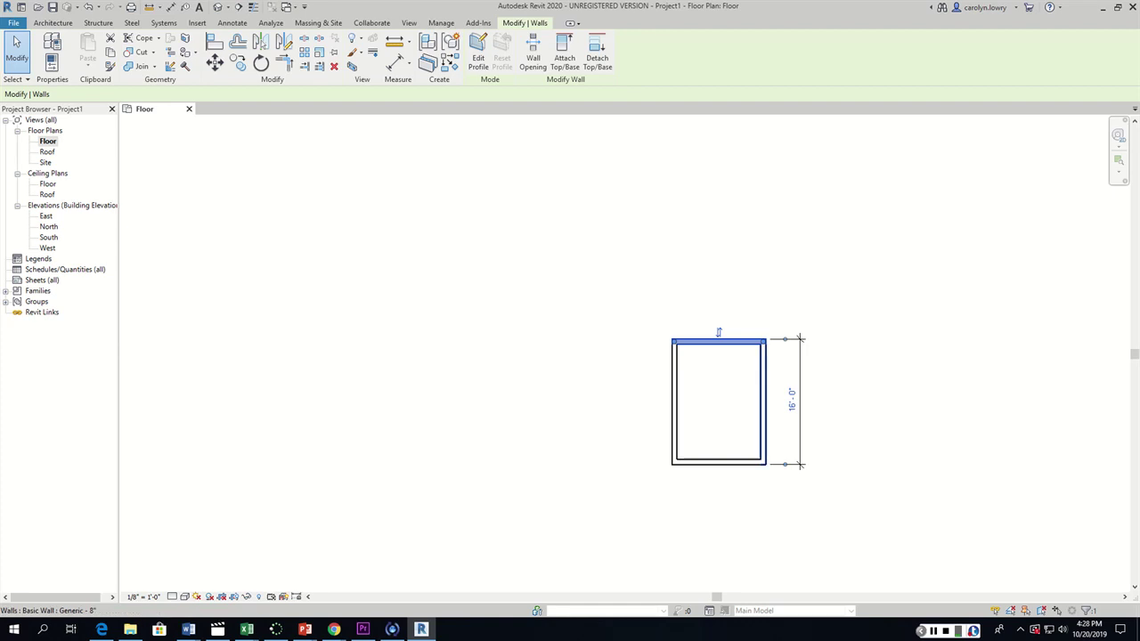
click(761, 410)
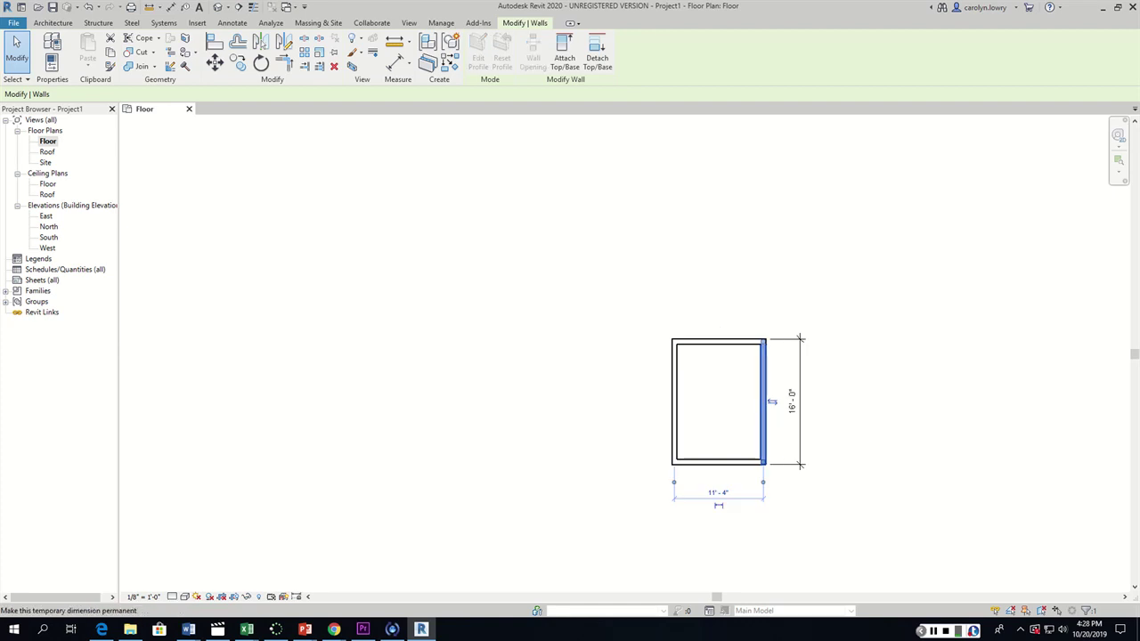
click(719, 505)
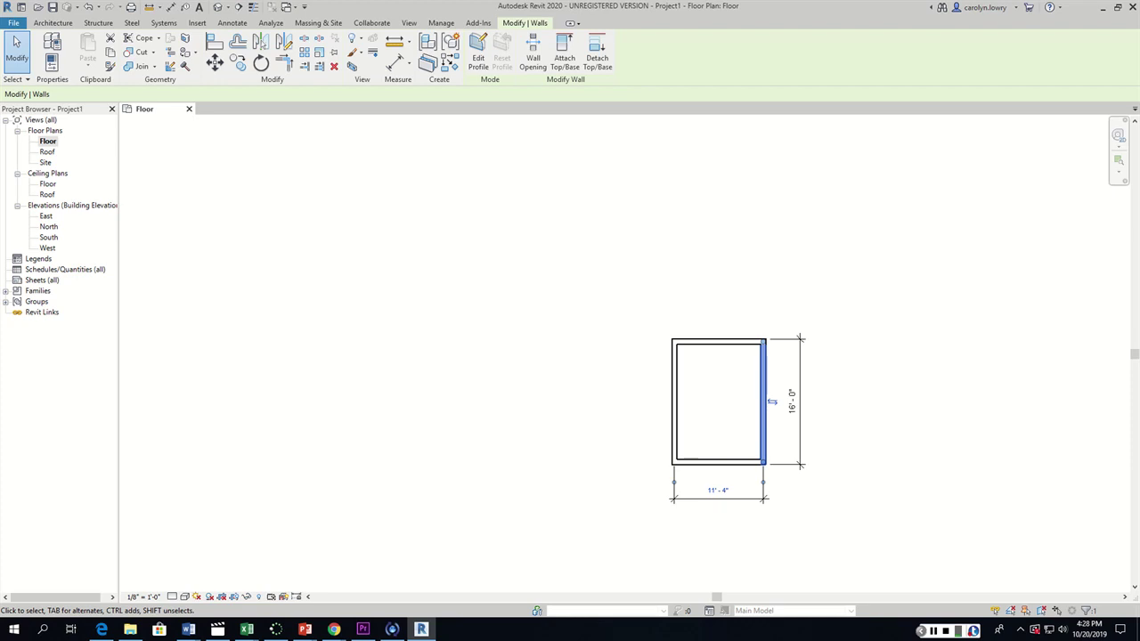
Open the East elevation and zoom in on the wall and its Floor and Roof levels
double_click(45, 216)
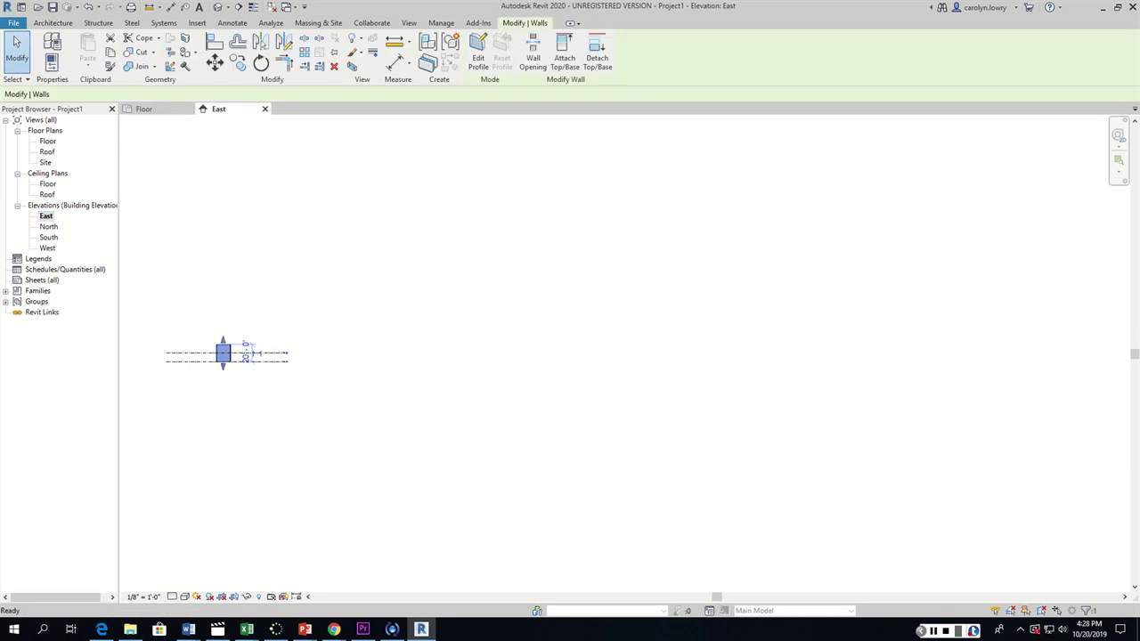
scroll(223, 356, up, 6)
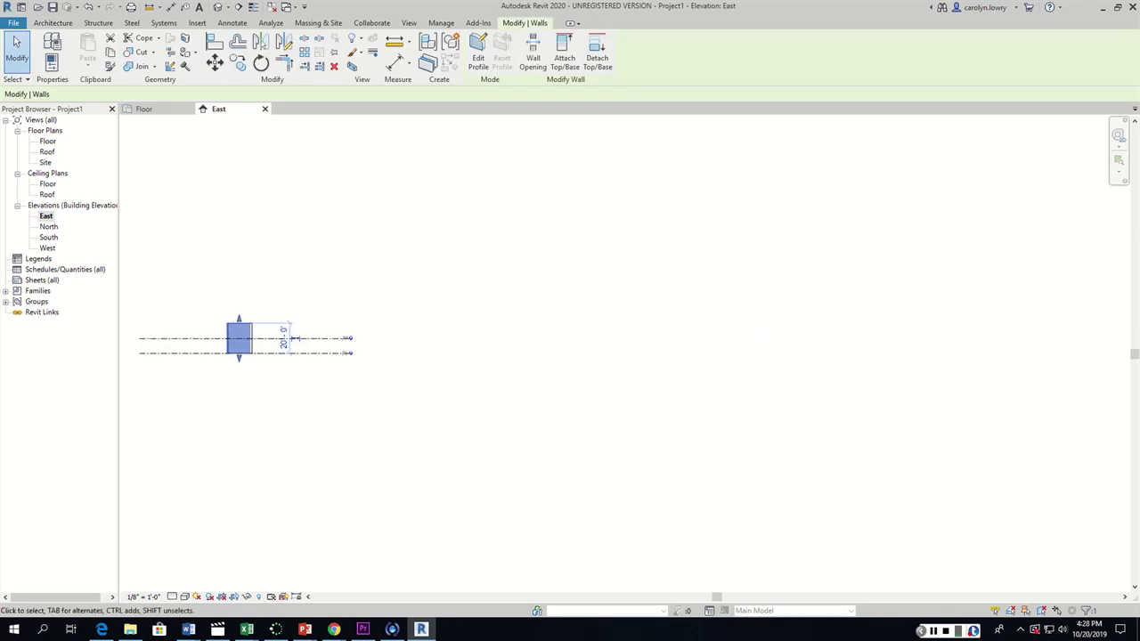
scroll(429, 286, up, 1)
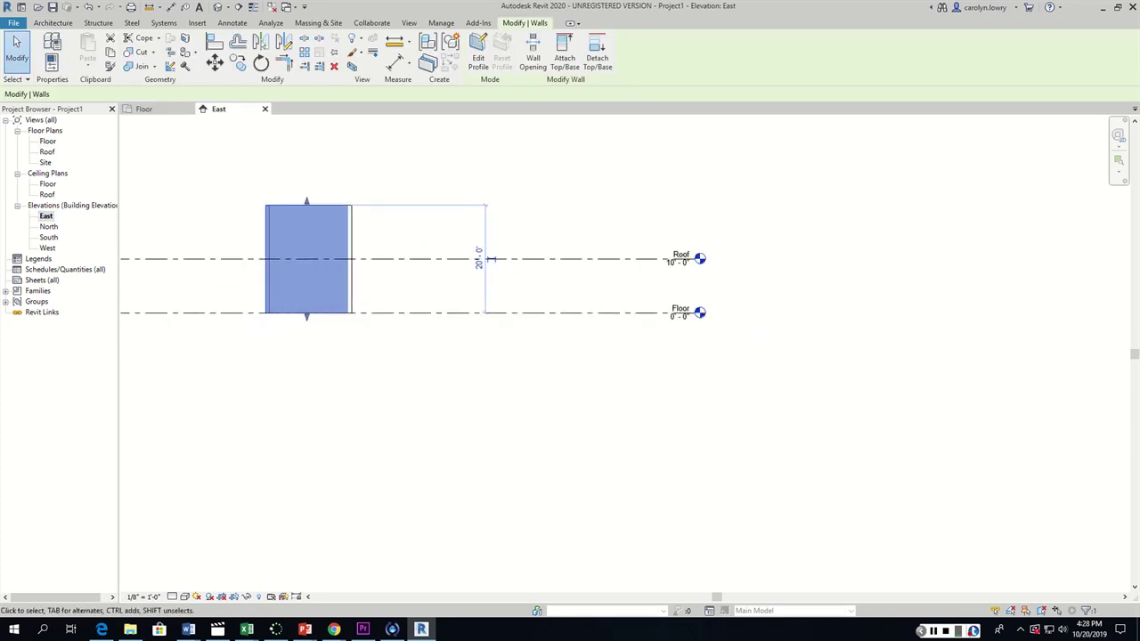
scroll(223, 353, up, 1)
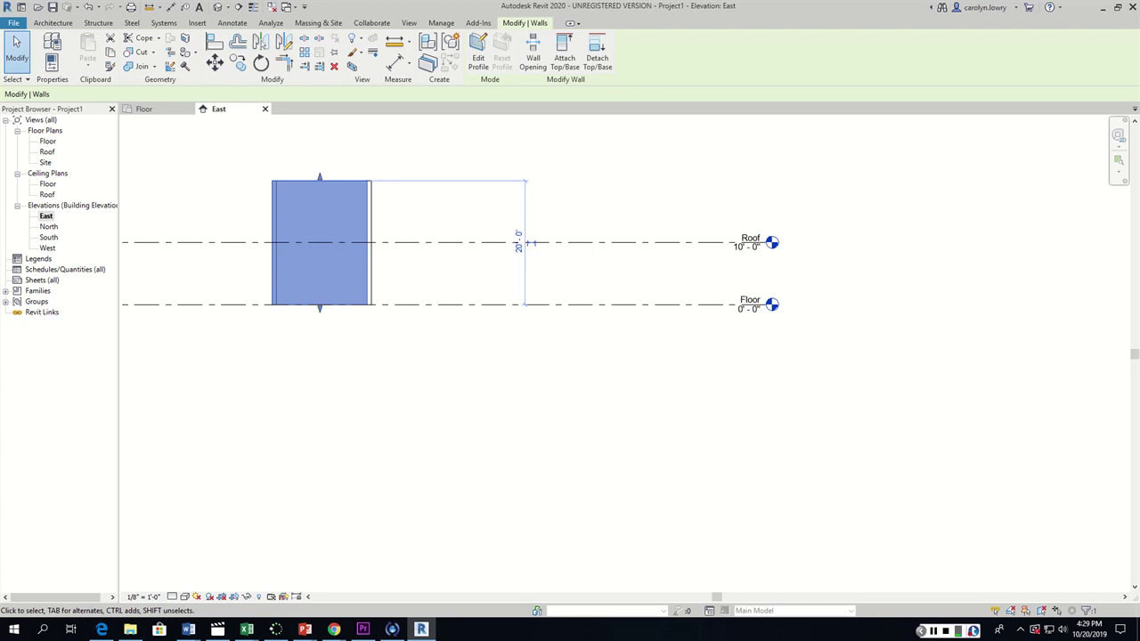
Change the Roof level's elevation value from 10'-0" to 8'-0"
click(748, 245)
click(747, 249)
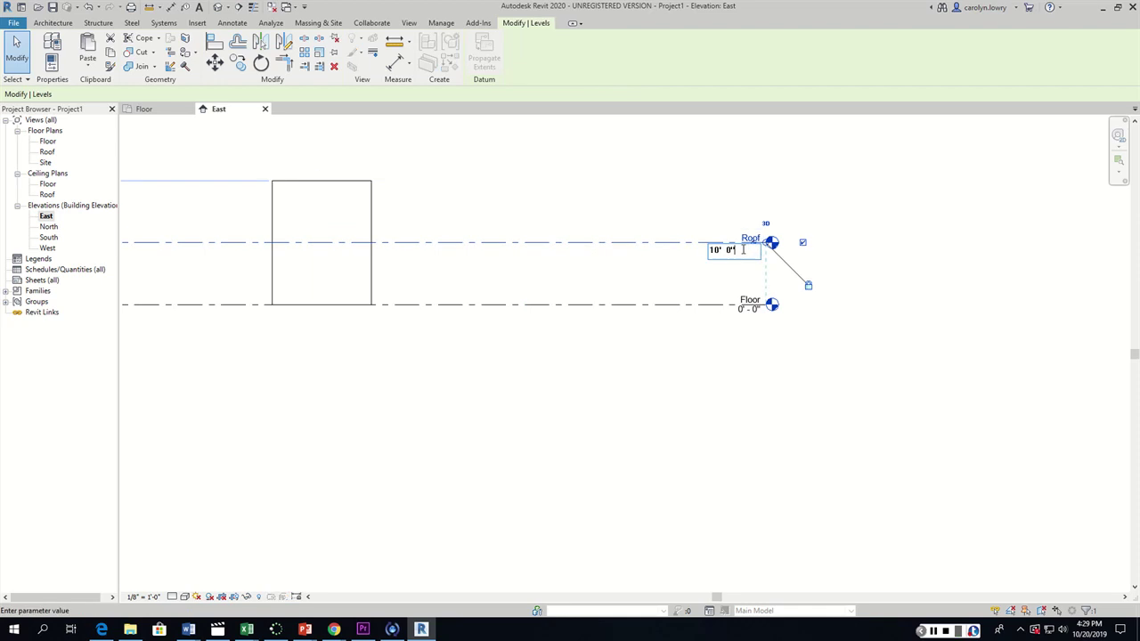
double_click(715, 250)
text(8)
key(Return)
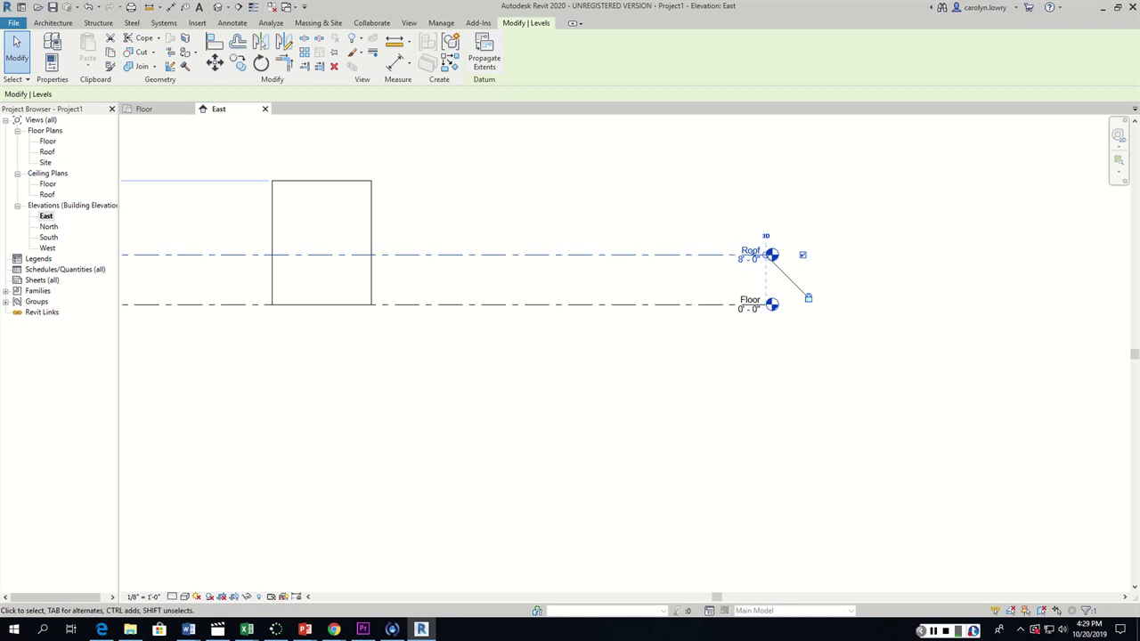
click(409, 22)
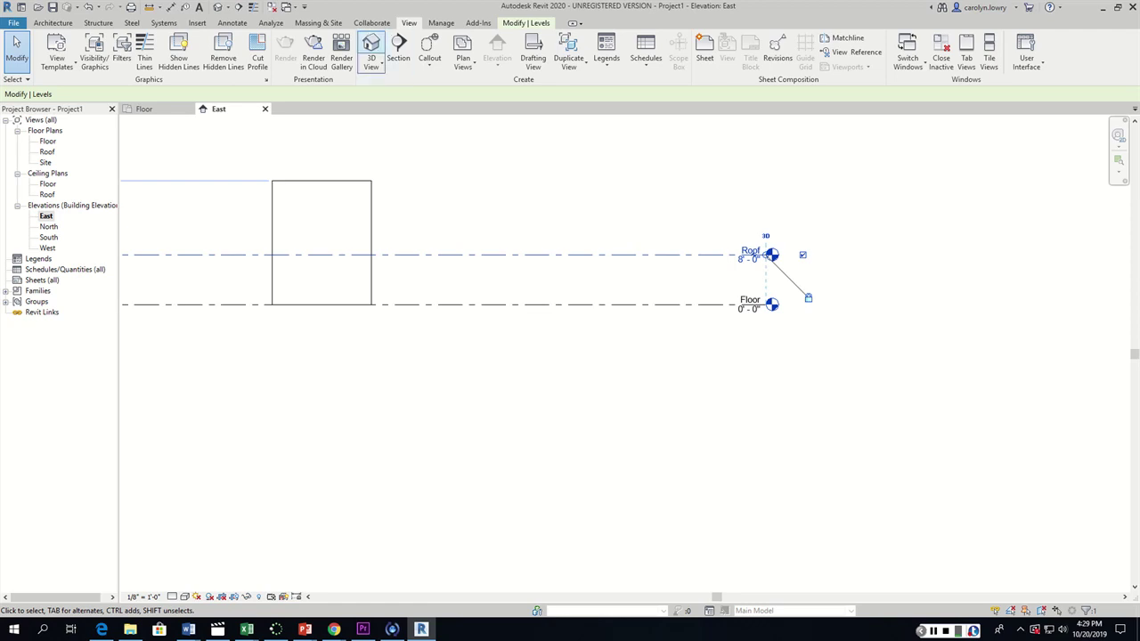
Create a default 3D view and turn it with the ViewCube to face the back of the shed
click(370, 49)
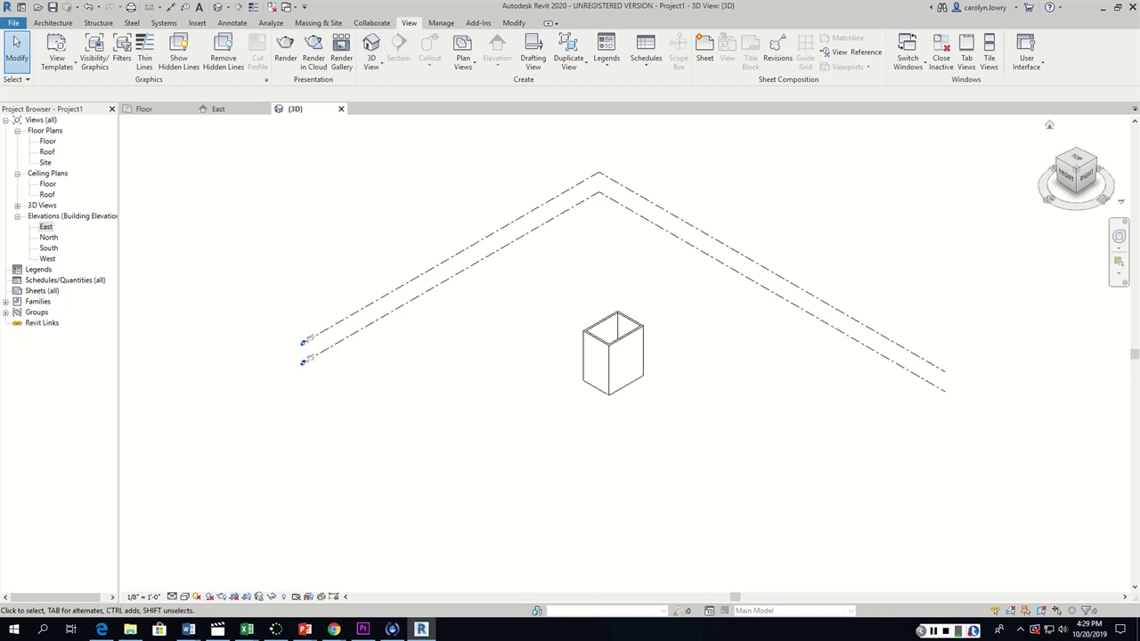
drag(1104, 199, 1080, 210)
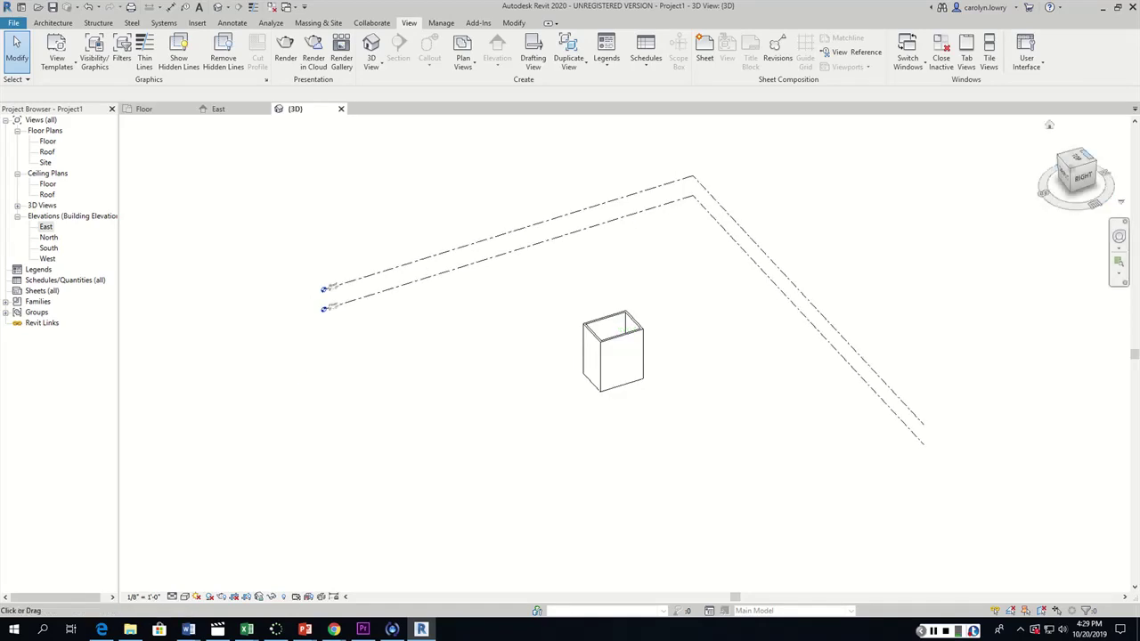
click(1082, 176)
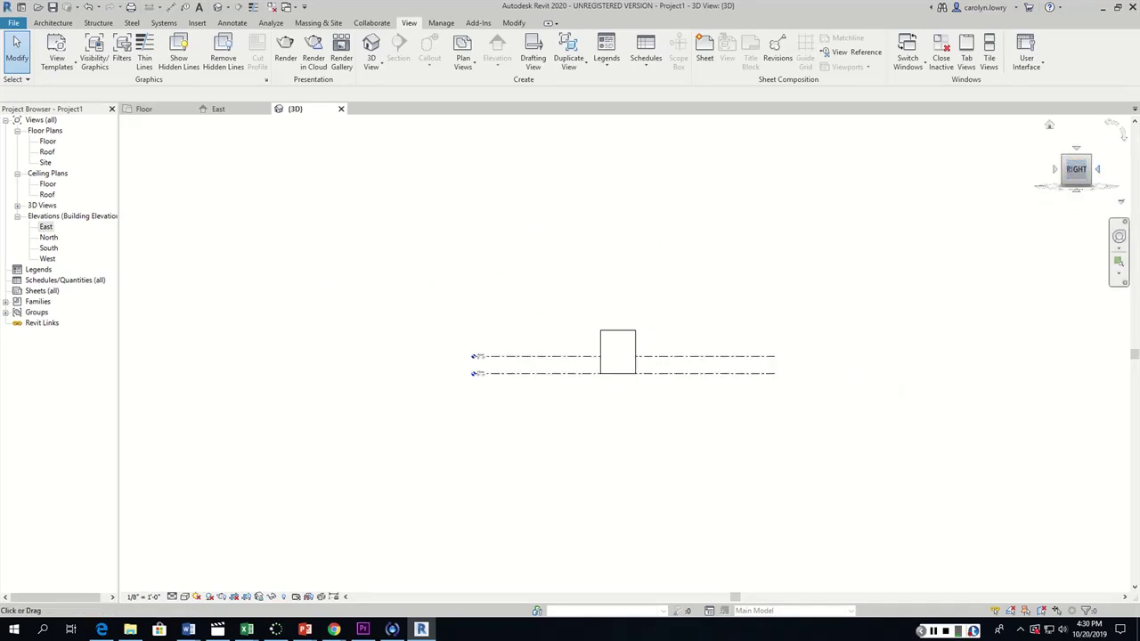
click(1101, 171)
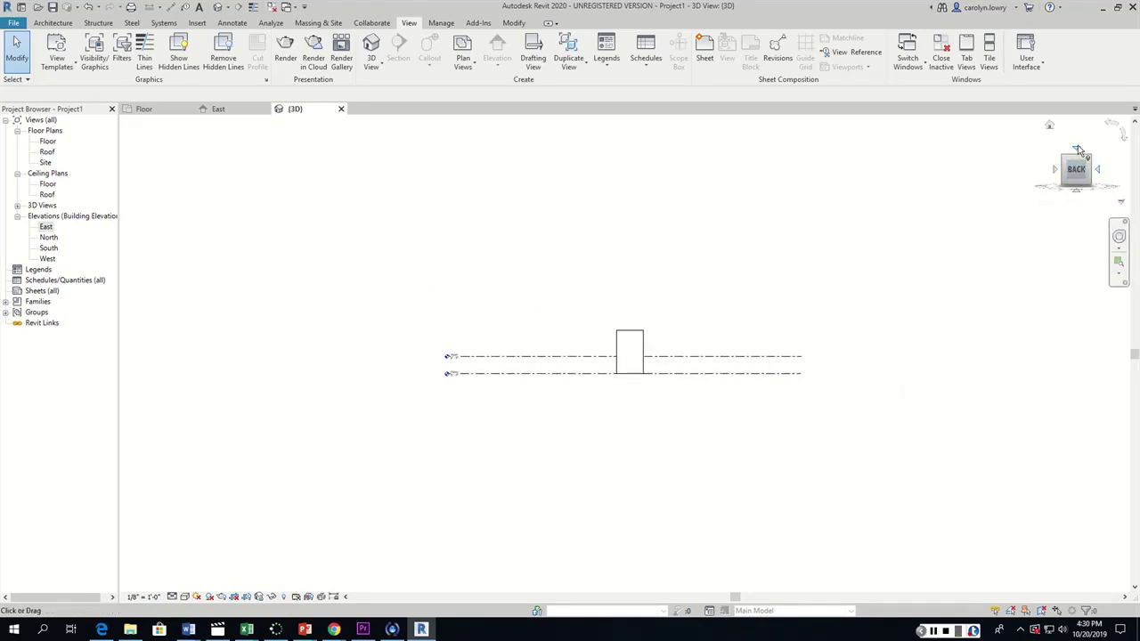
click(1076, 148)
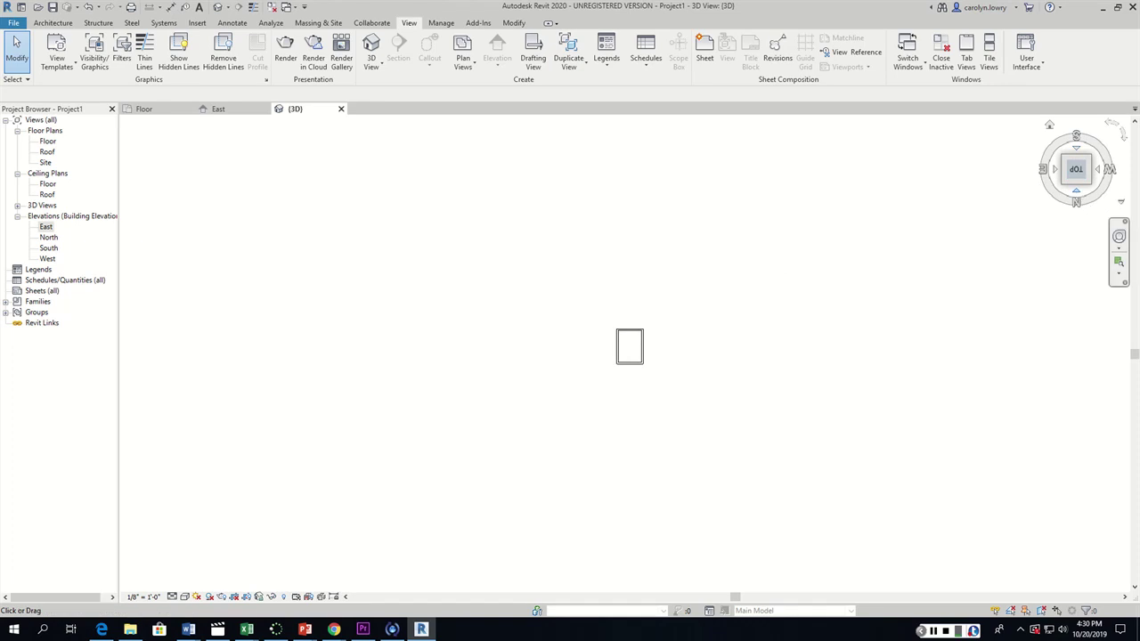
click(1076, 191)
click(1077, 192)
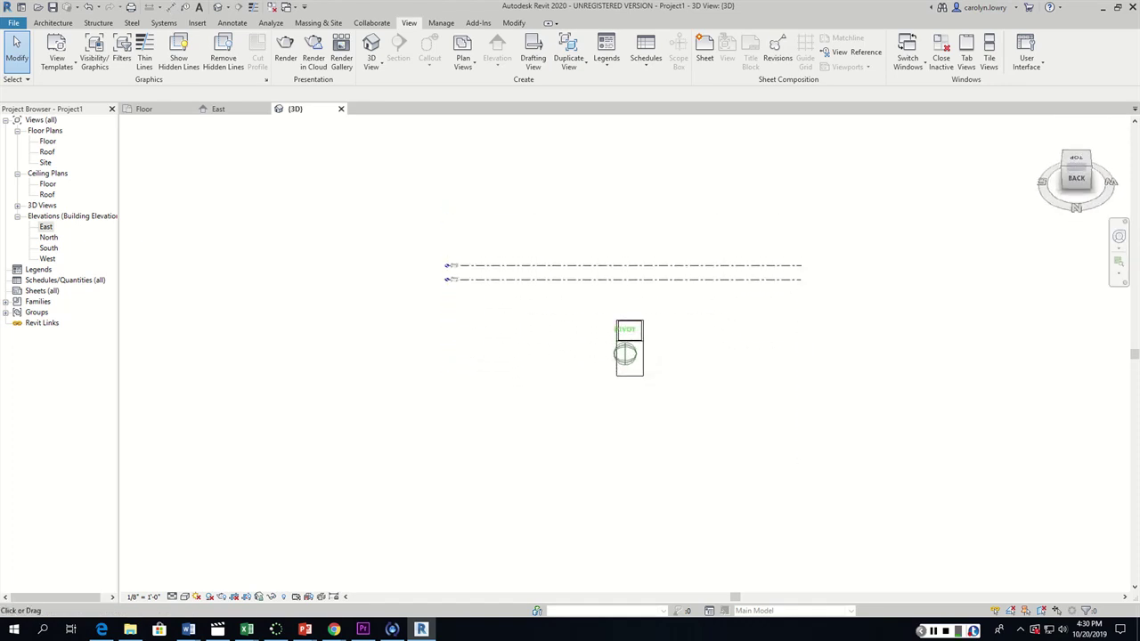
click(1077, 182)
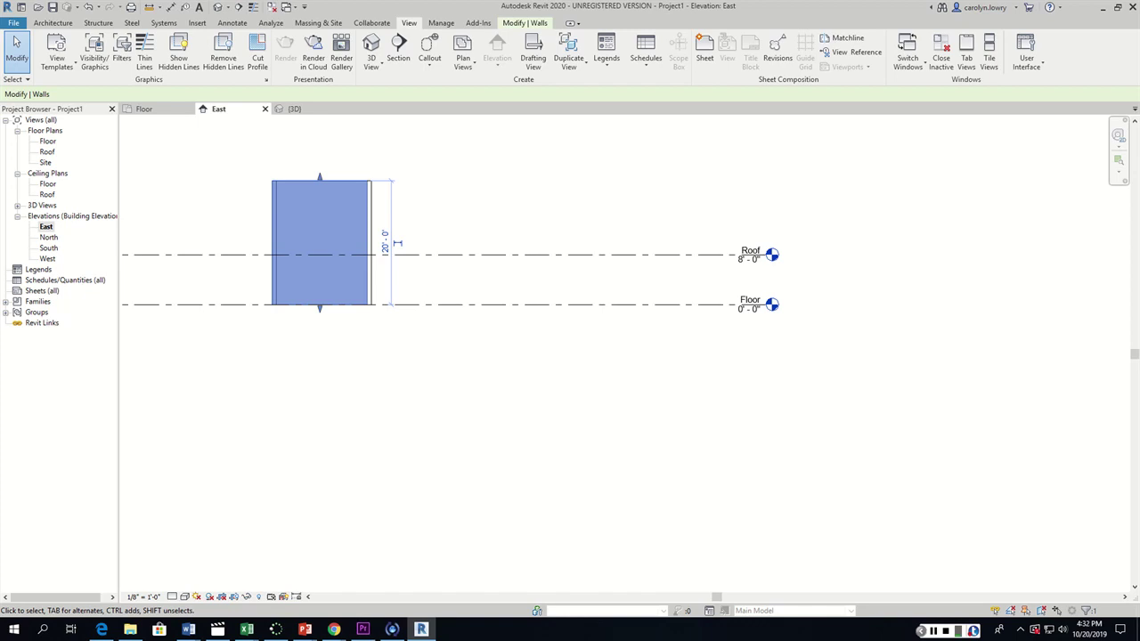
Turn on the Properties palette from the View tab's User Interface list
click(52, 22)
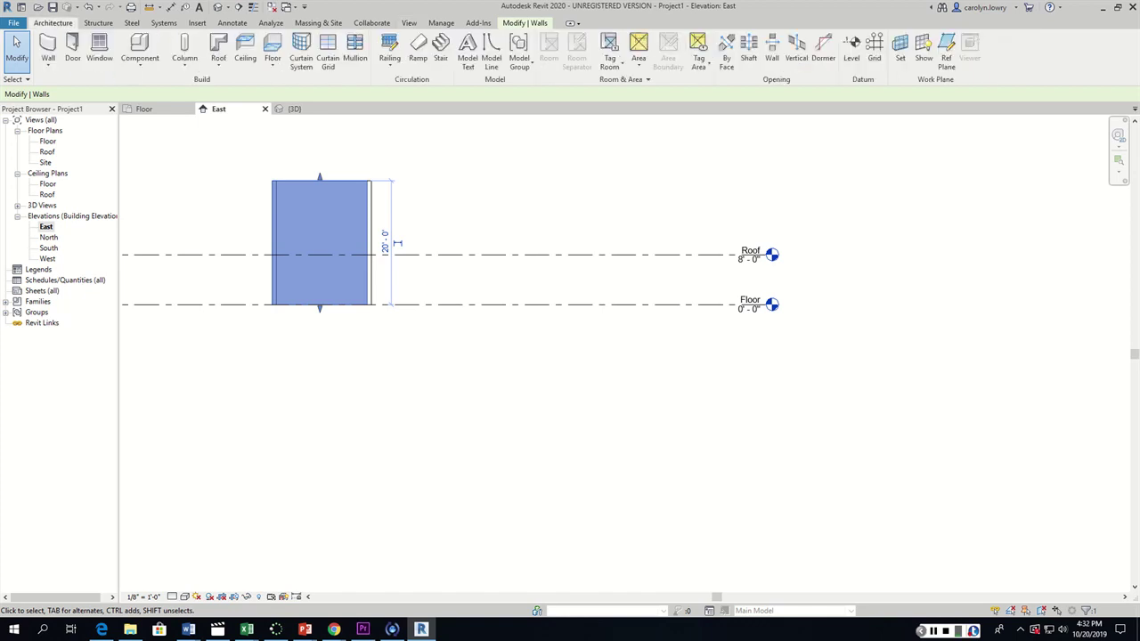
click(409, 22)
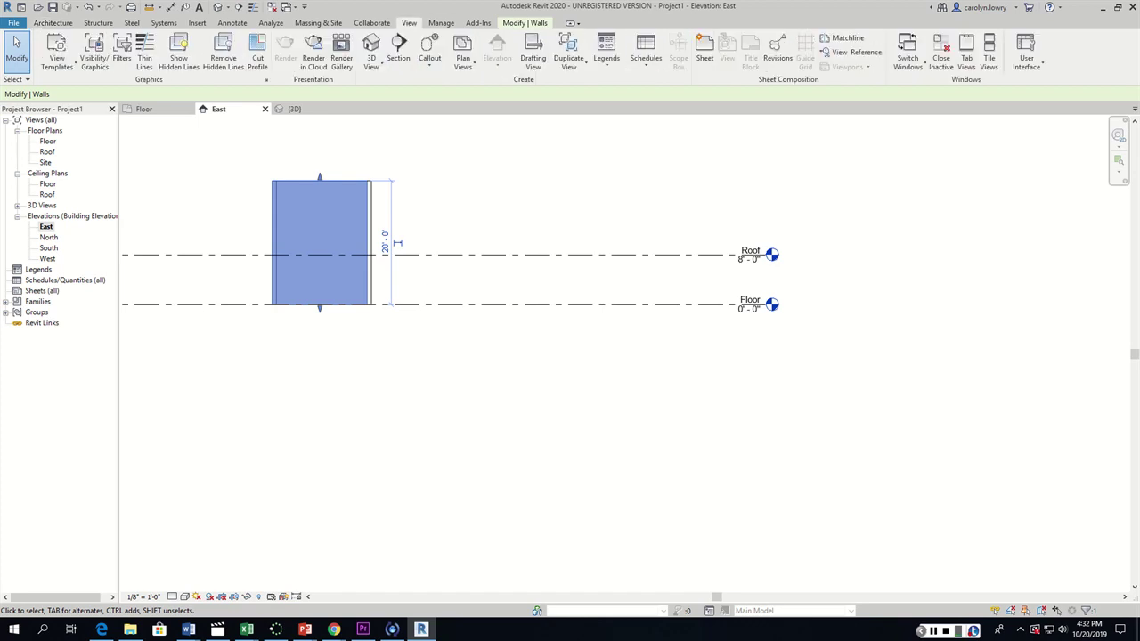
click(1026, 55)
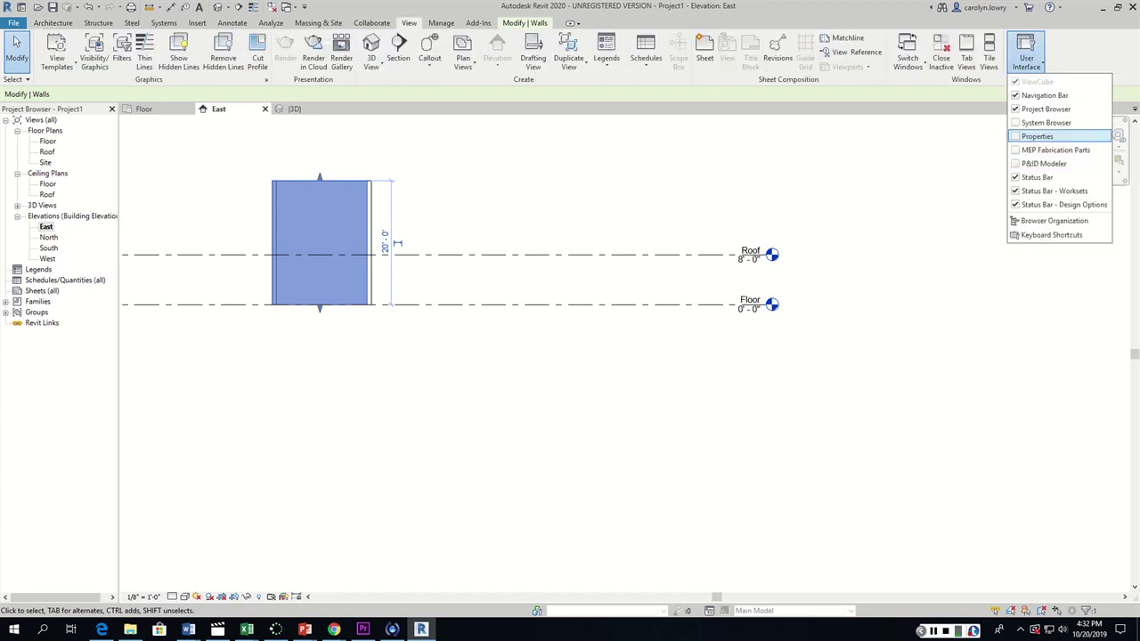
click(1038, 137)
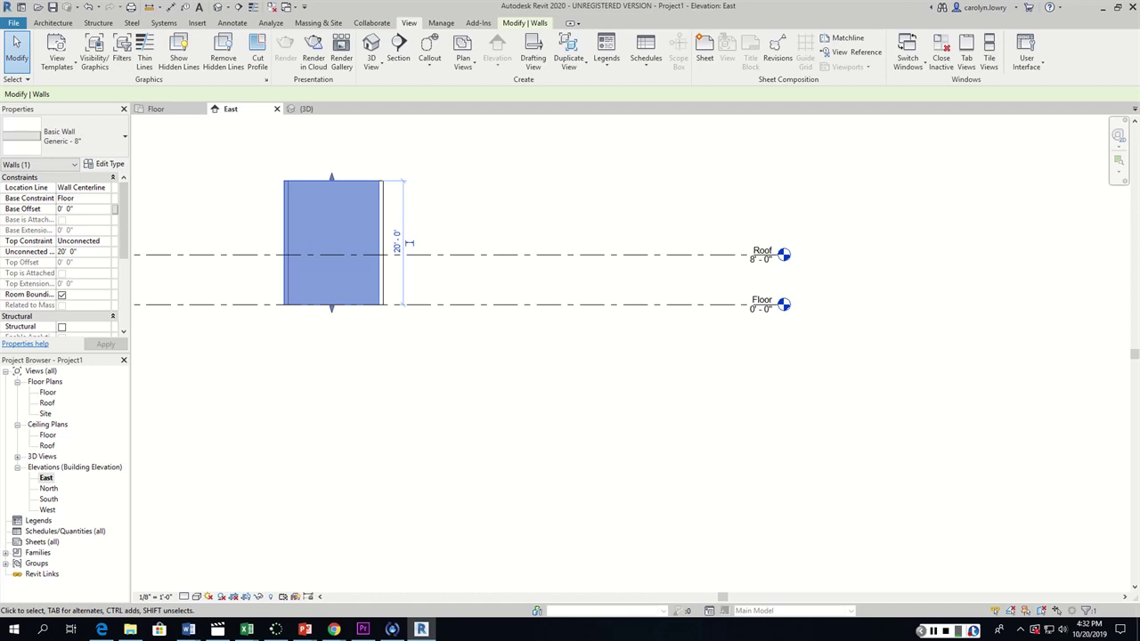
Change the east wall's Unconnected Height from 20' to 8', then reselect the wall
click(64, 251)
double_click(63, 251)
text(8')
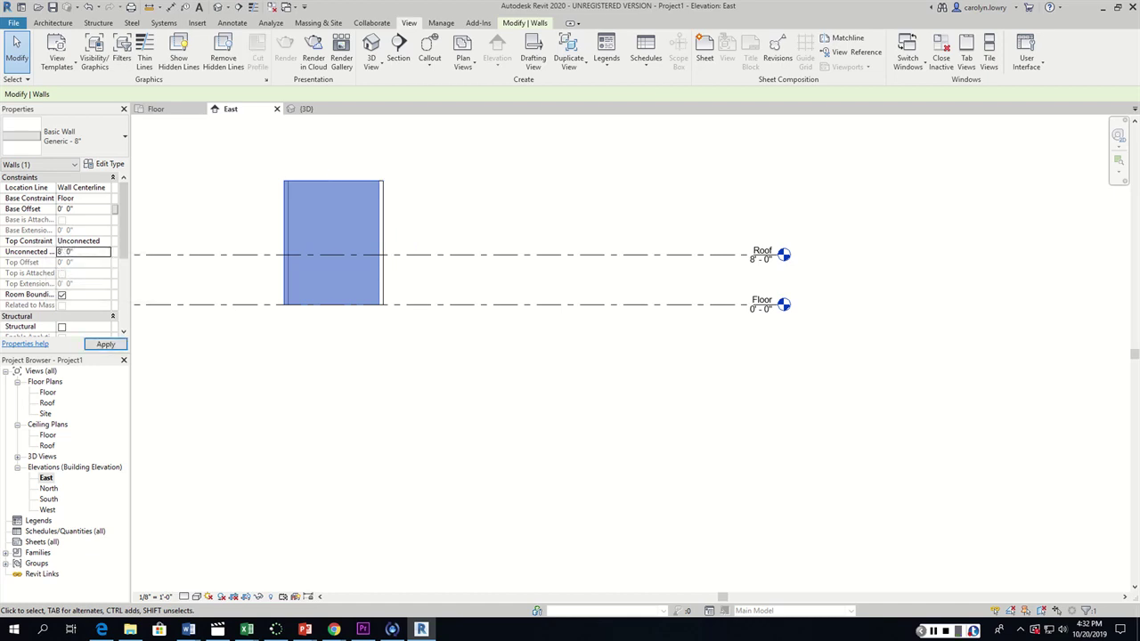
key(Return)
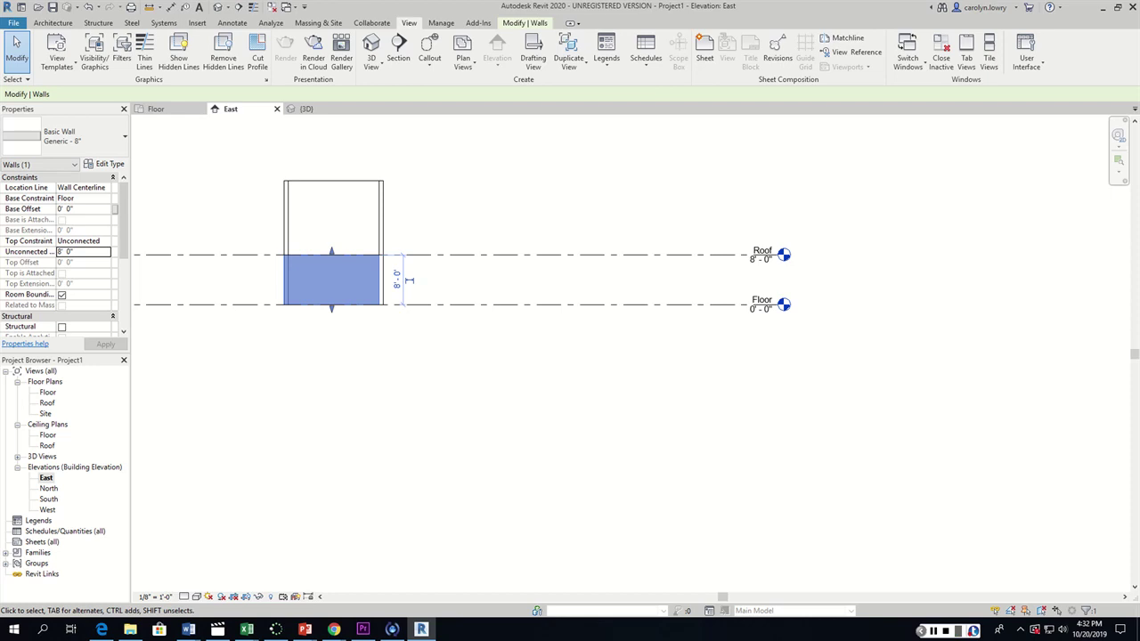
key(Escape)
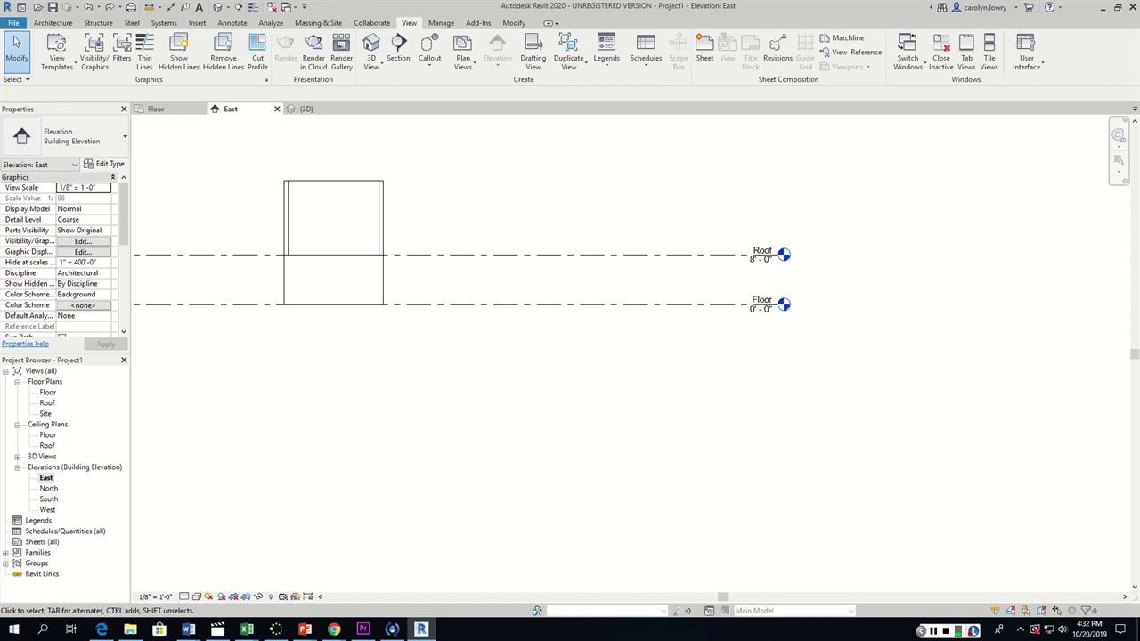
scroll(62, 259, down, 5)
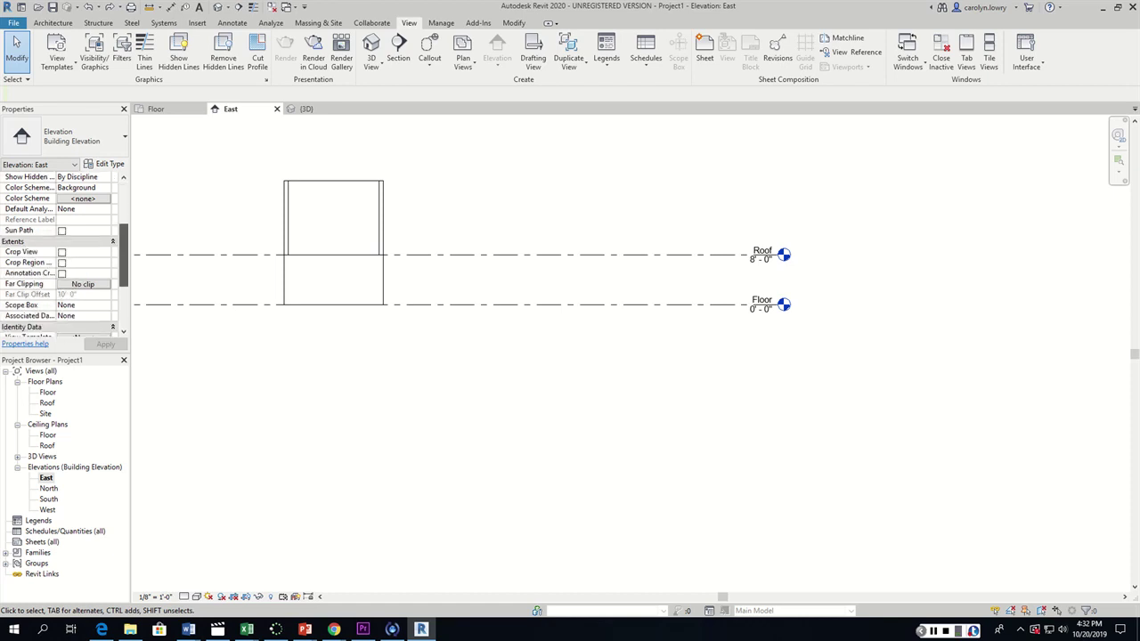
scroll(63, 258, up, 5)
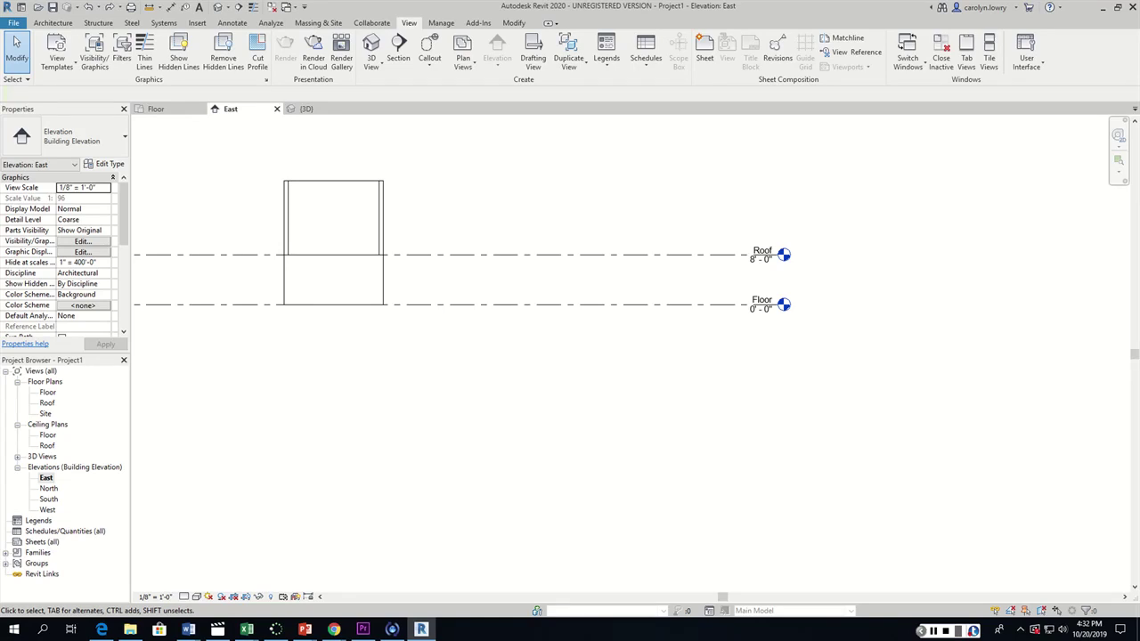
click(331, 280)
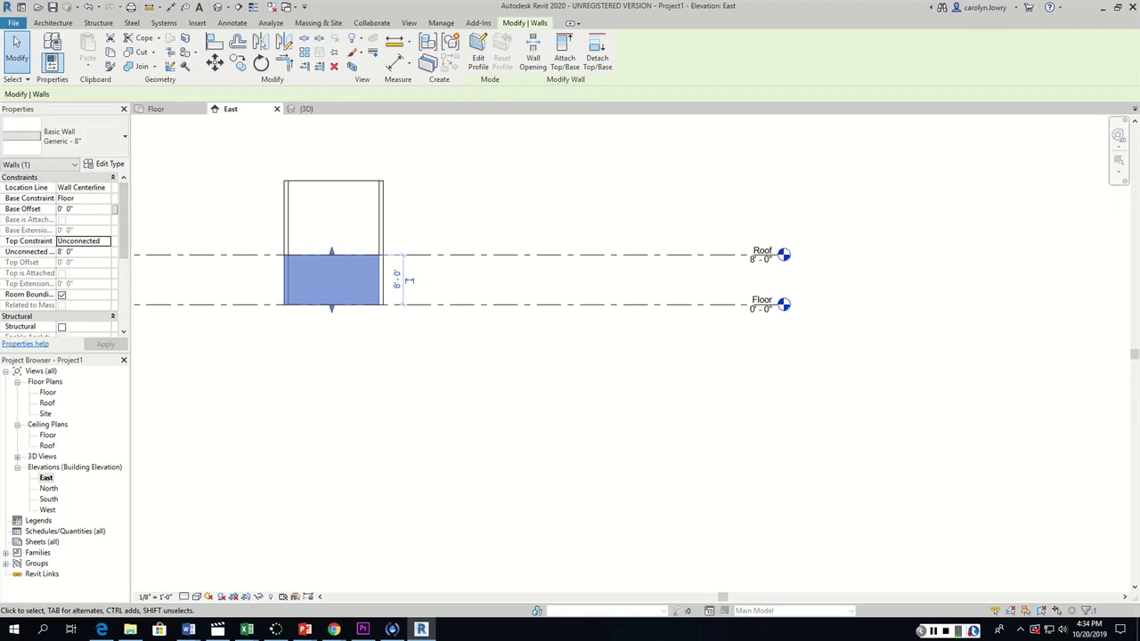
Set the east wall's Top Constraint to Up to level: Roof
click(83, 240)
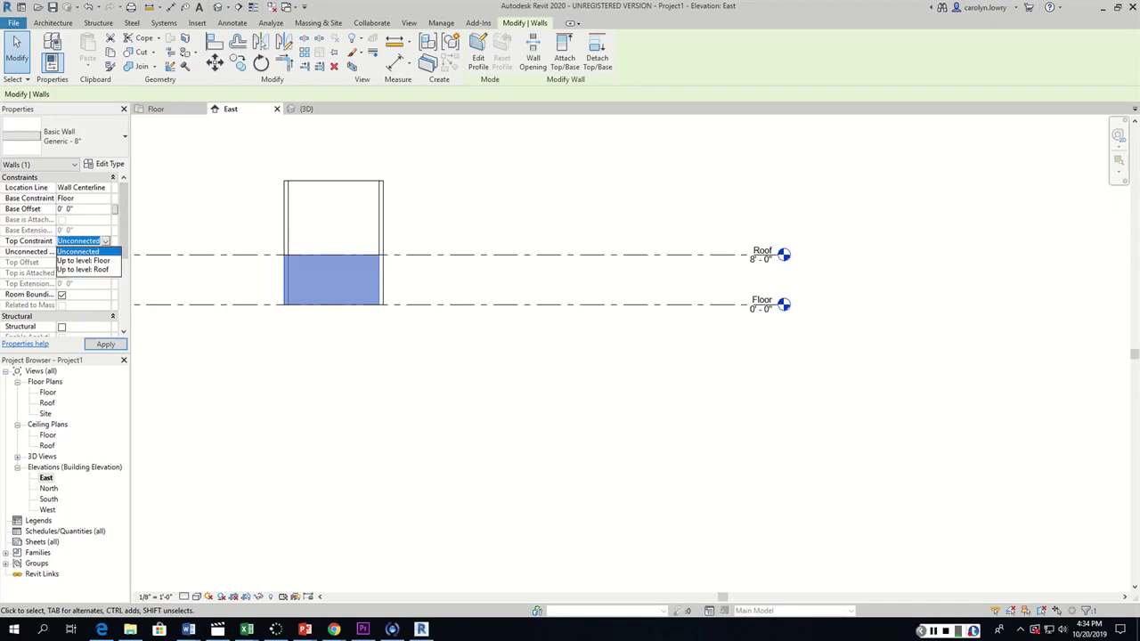
key(Down)
key(Down)
key(Return)
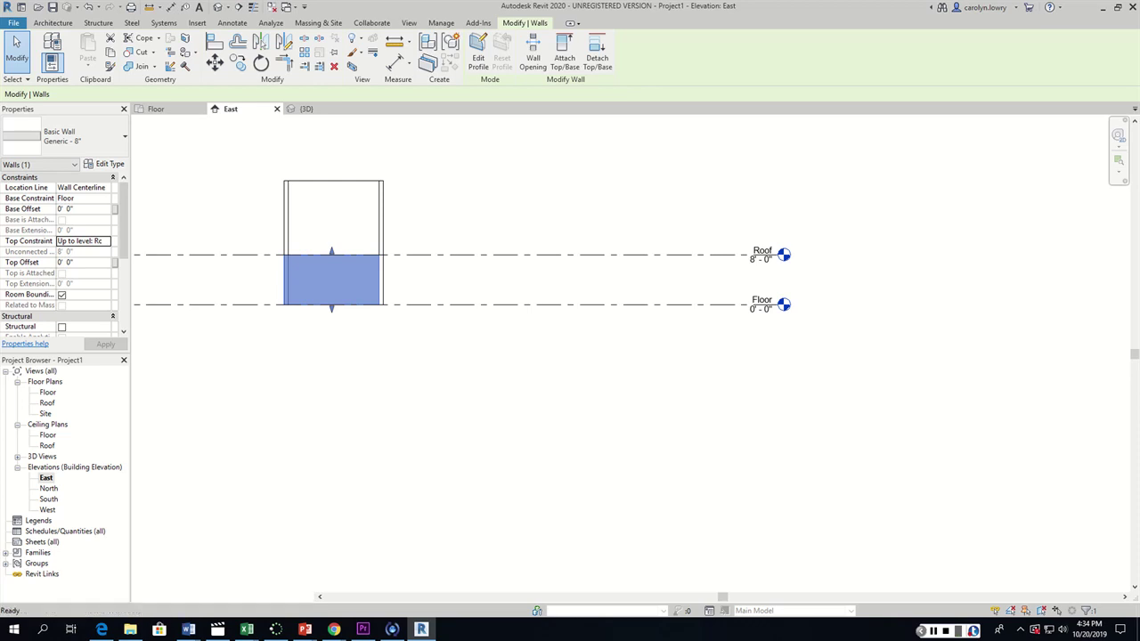
key(Escape)
In the North elevation, drag the north wall's top down to the 8' Roof level
double_click(49, 488)
click(638, 374)
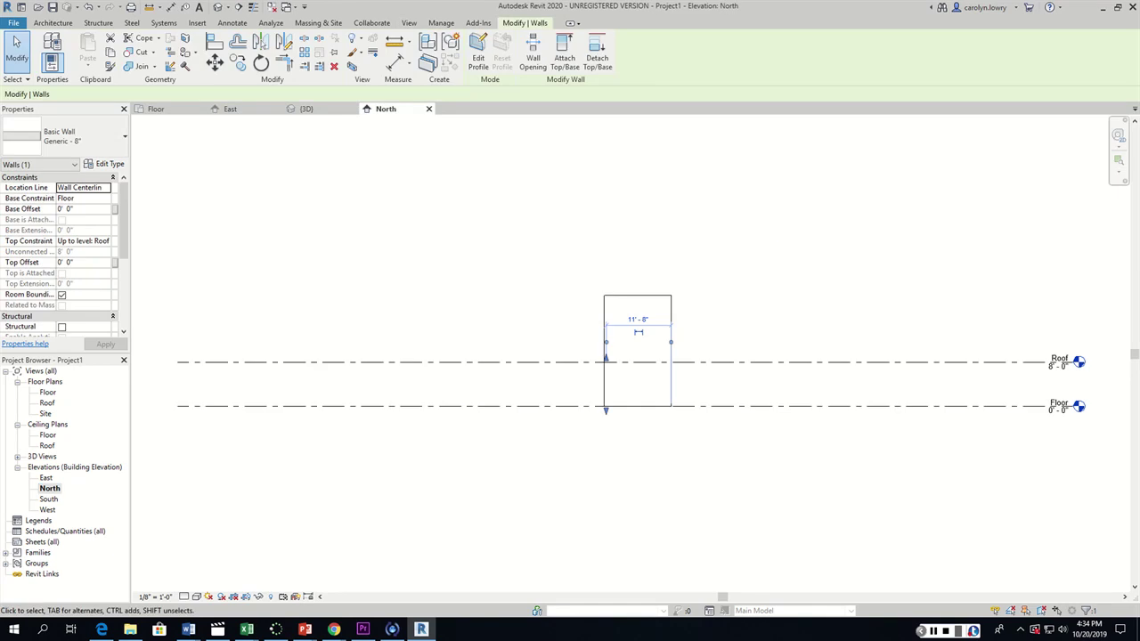
click(637, 311)
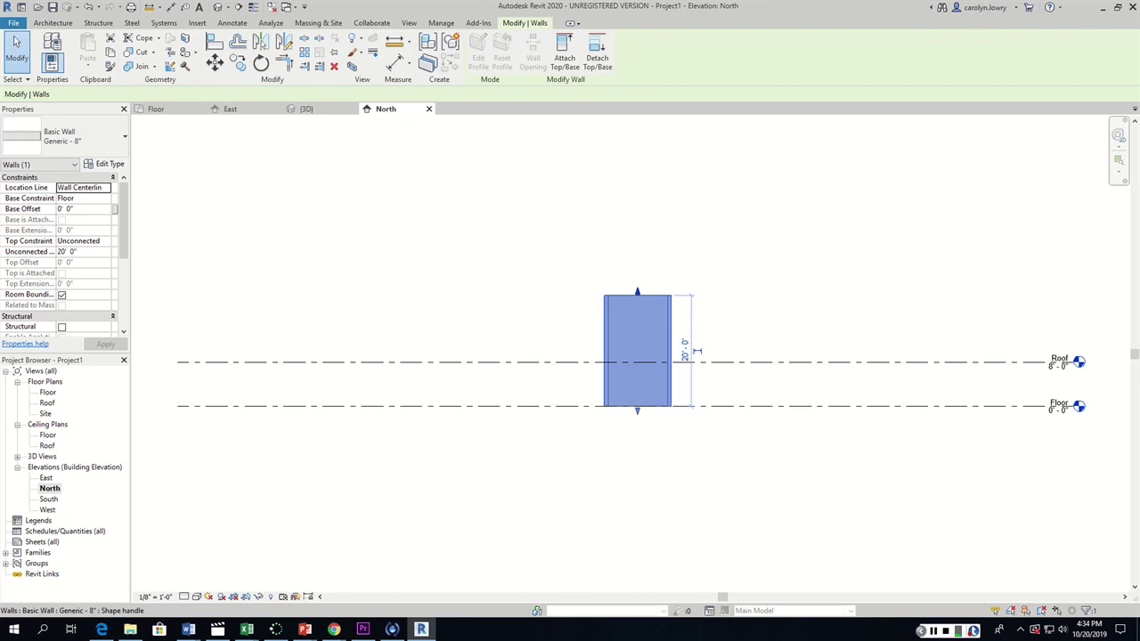
drag(636, 292, 638, 360)
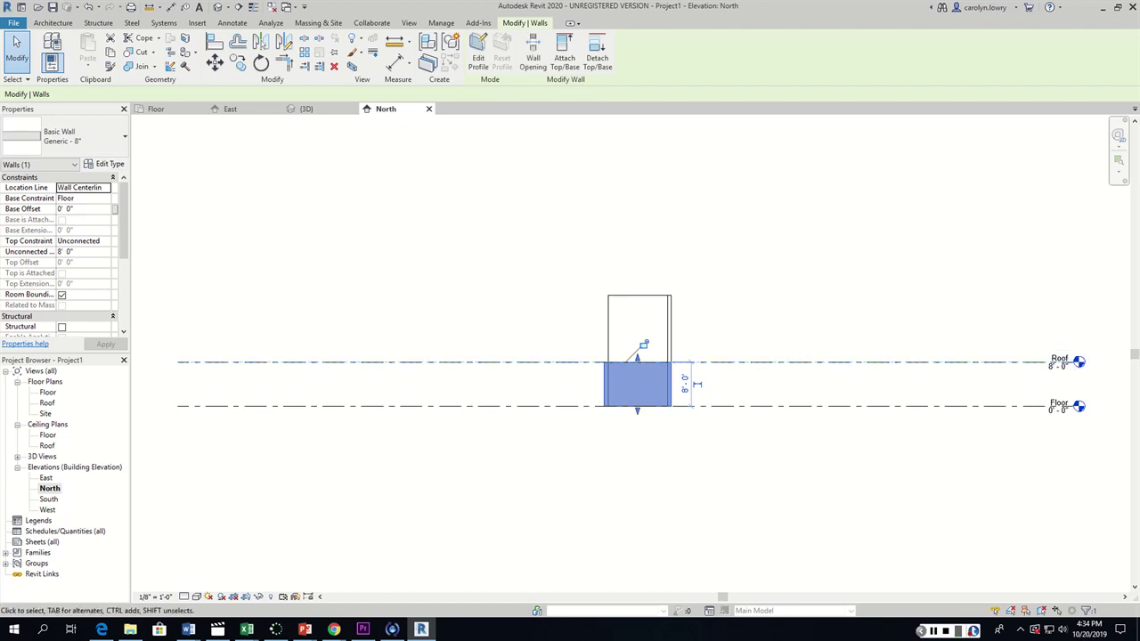
In the South elevation, drag the south wall's top down and snap it to the Roof level
double_click(49, 499)
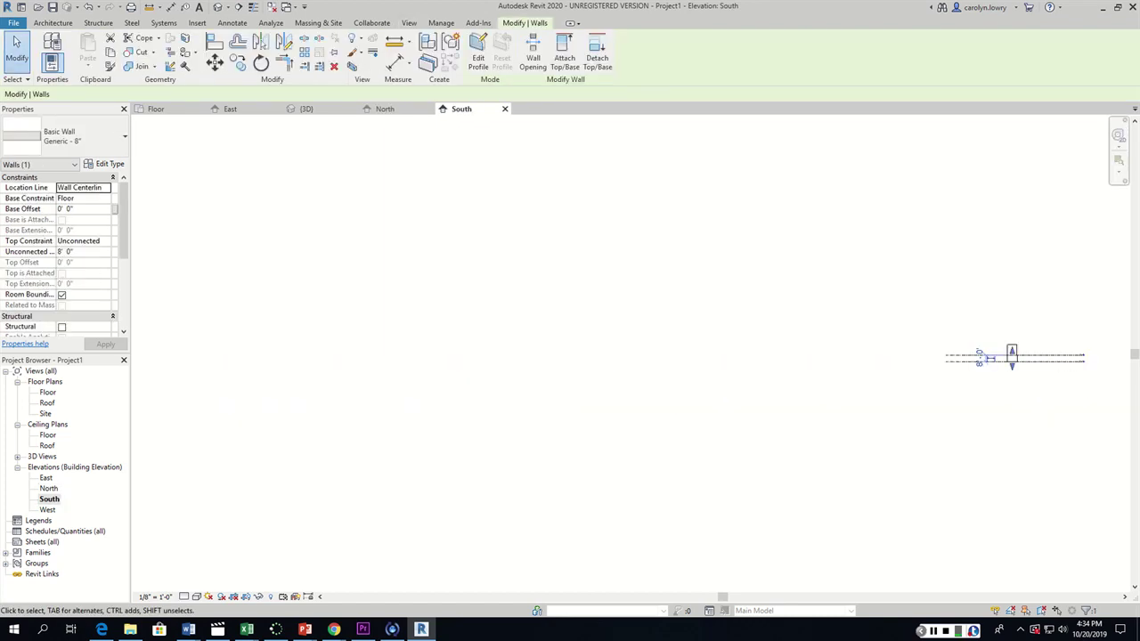
scroll(993, 360, up, 5)
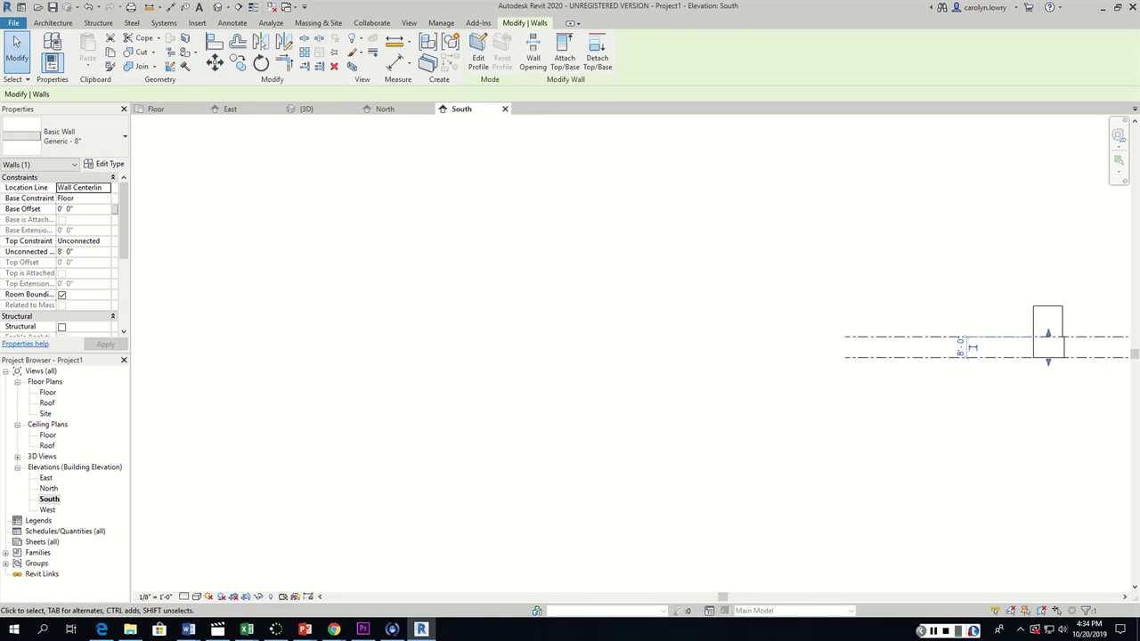
key(Escape)
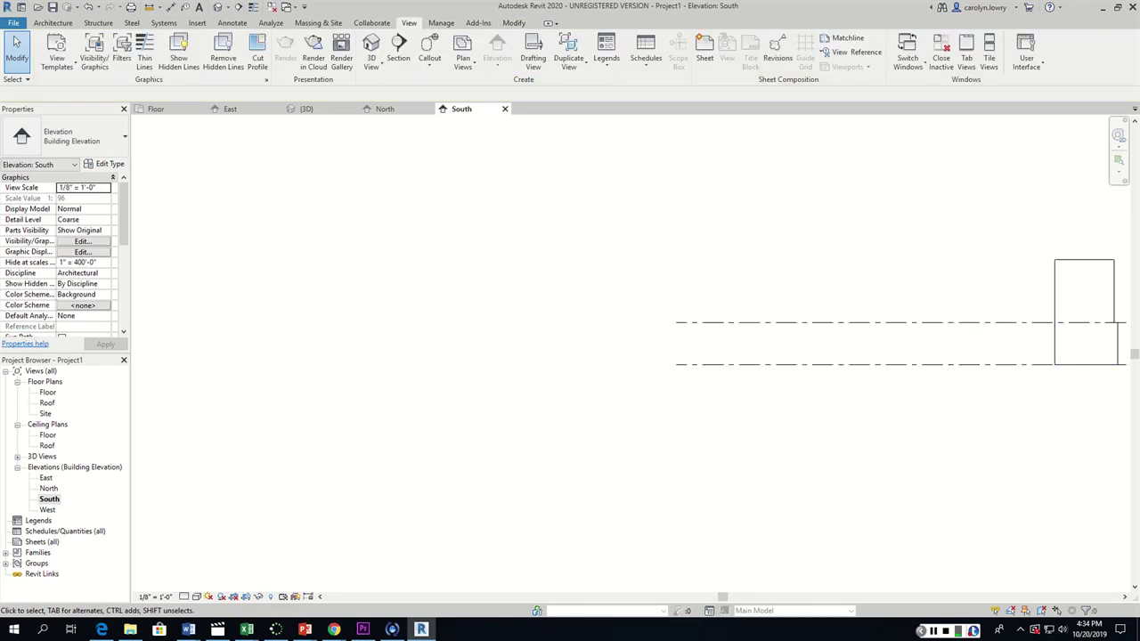
click(1084, 302)
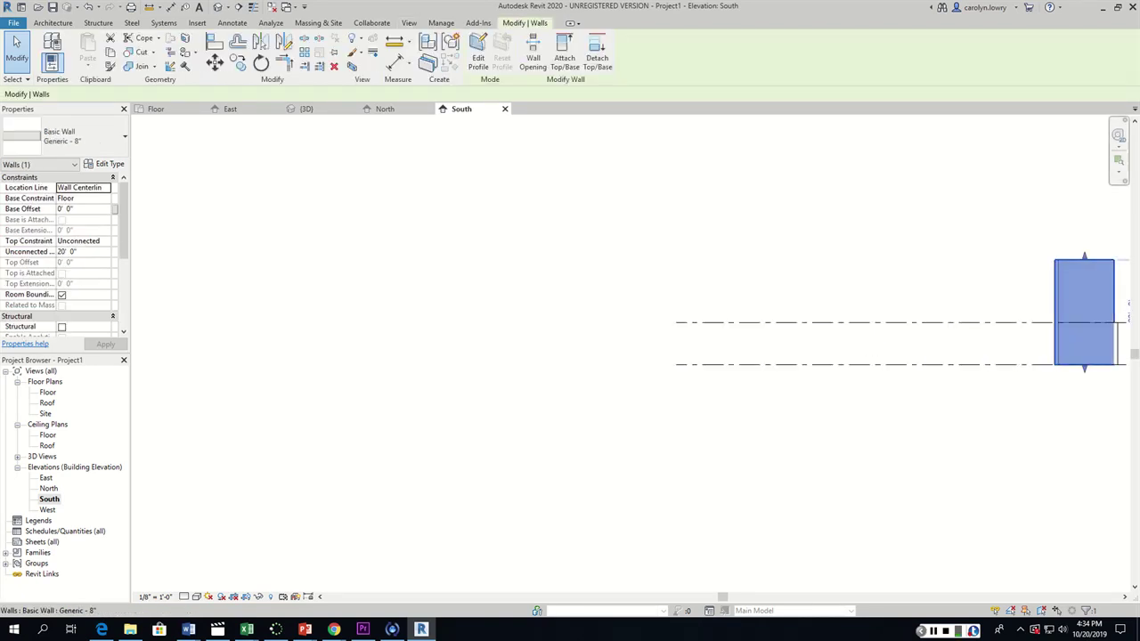
drag(1084, 257, 1083, 322)
key(ctrl+z)
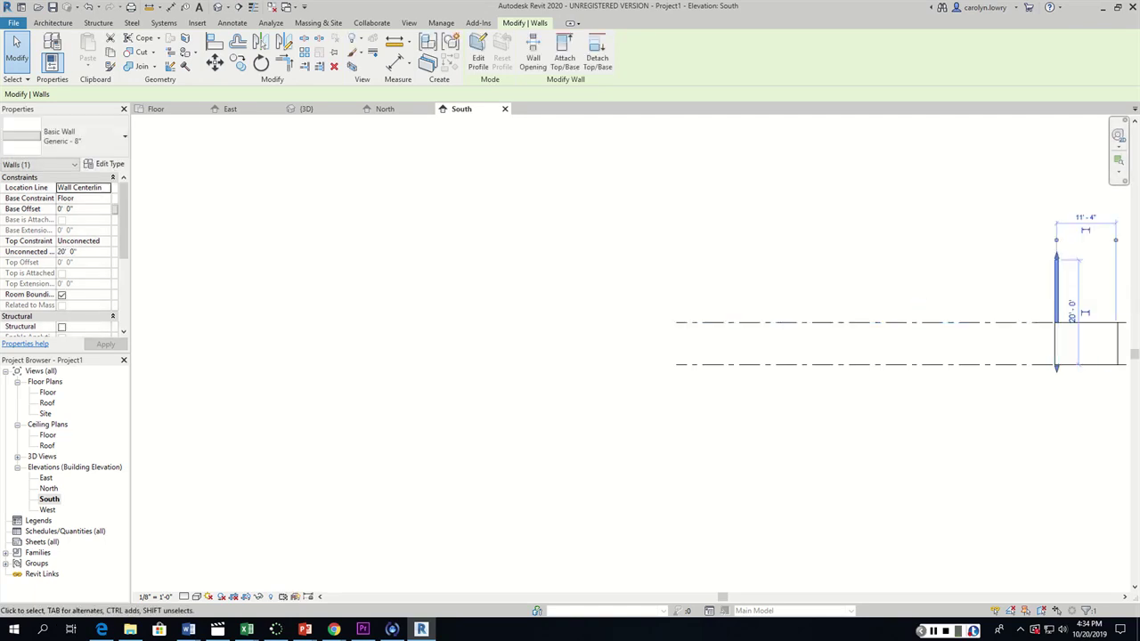
drag(1081, 260, 1082, 322)
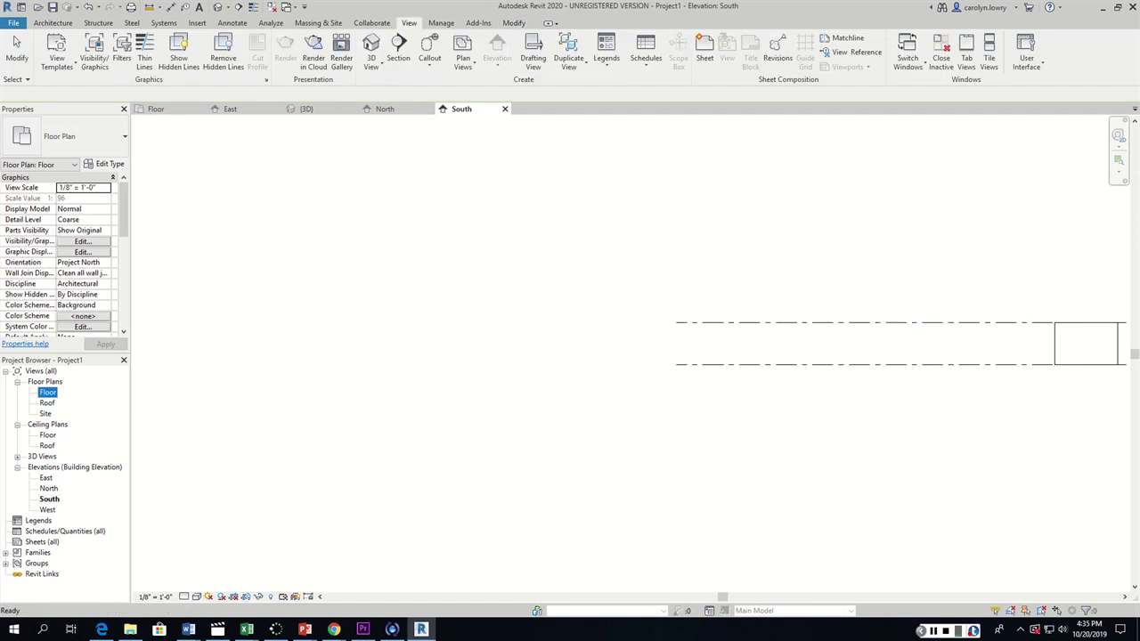
Return to the Floor plan and view the Architecture tab's Floor types without choosing one
key(ctrl+Tab)
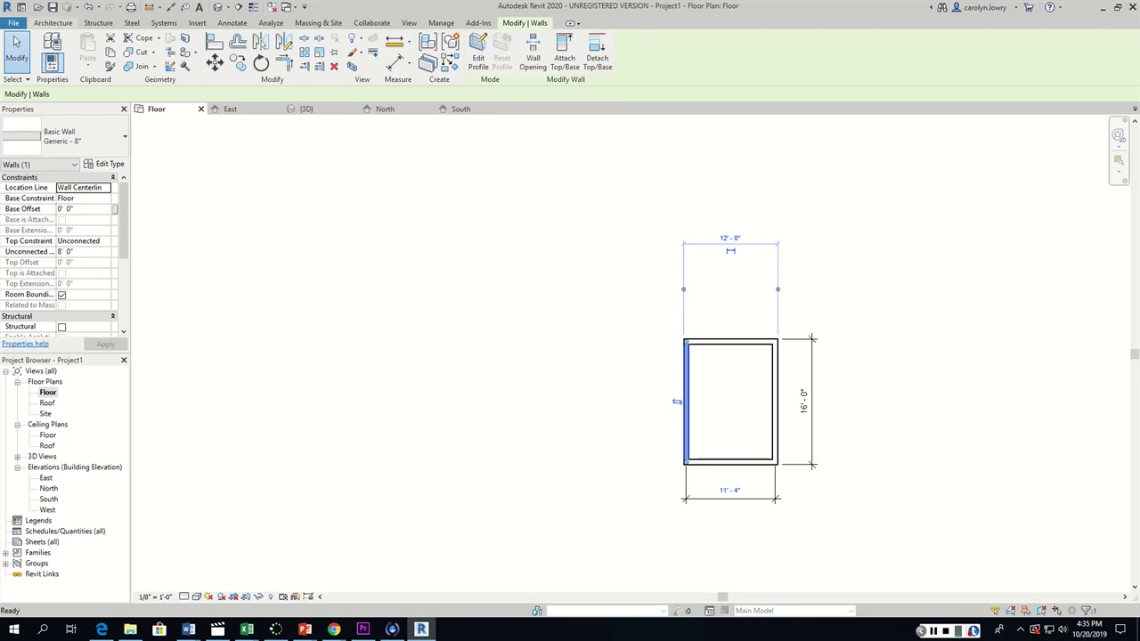
click(53, 22)
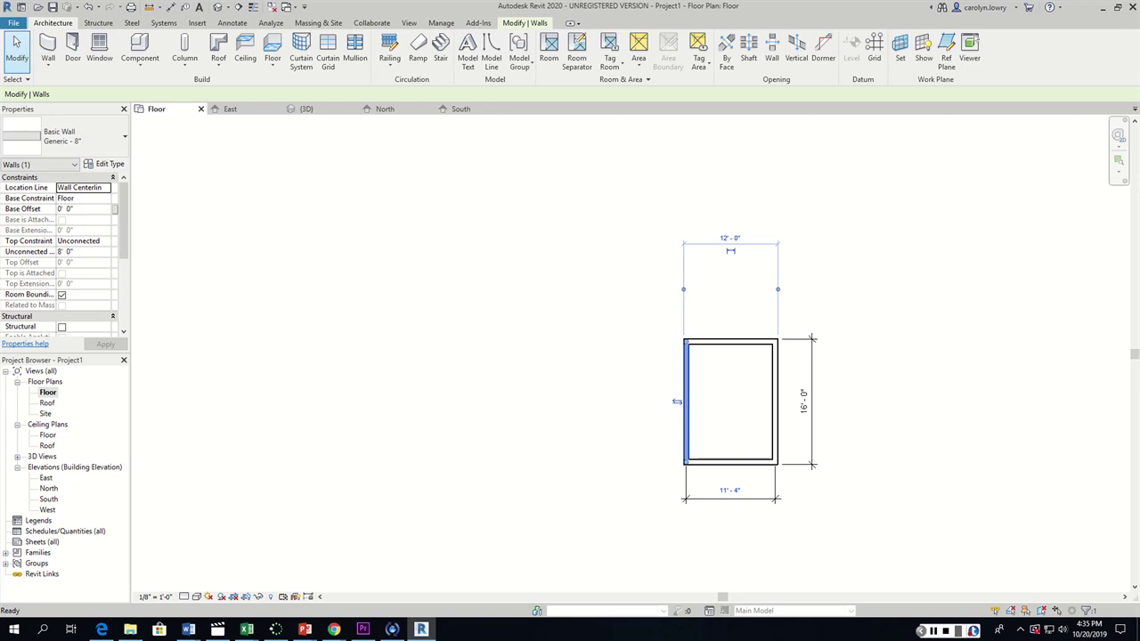
click(272, 61)
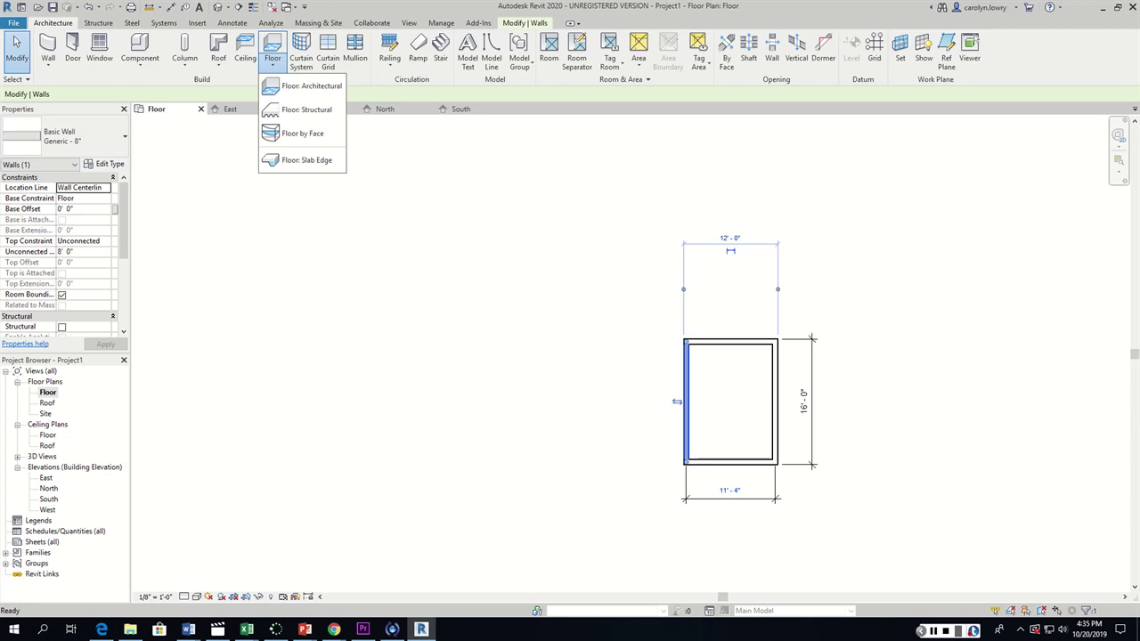
key(Escape)
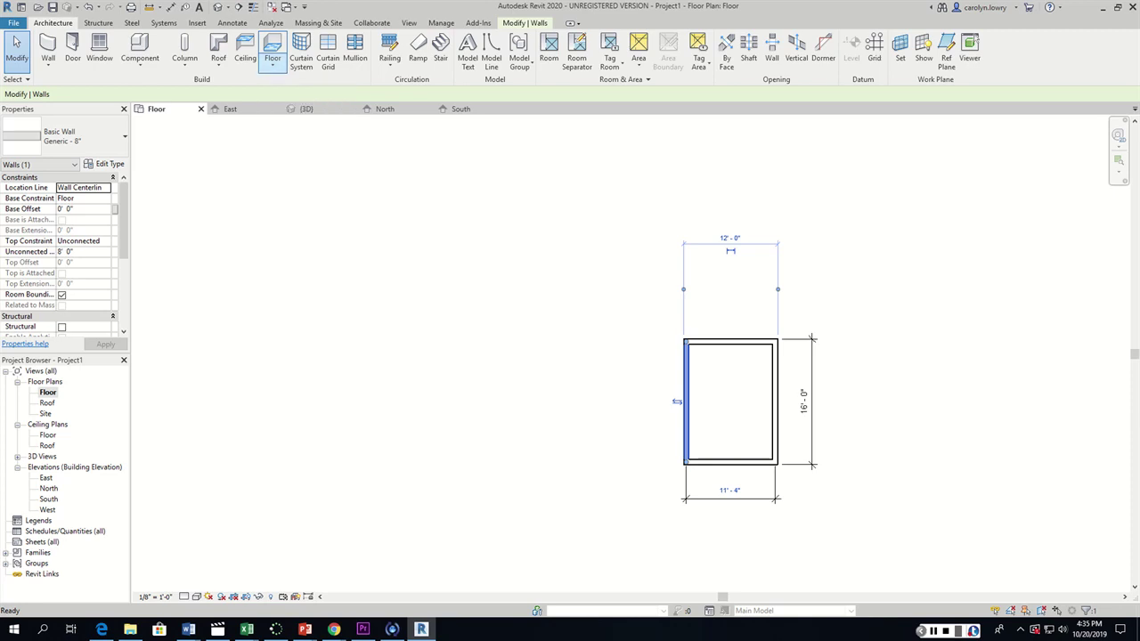
Sketch an architectural floor boundary by picking all four walls, flipping the left line to the outer face
click(272, 49)
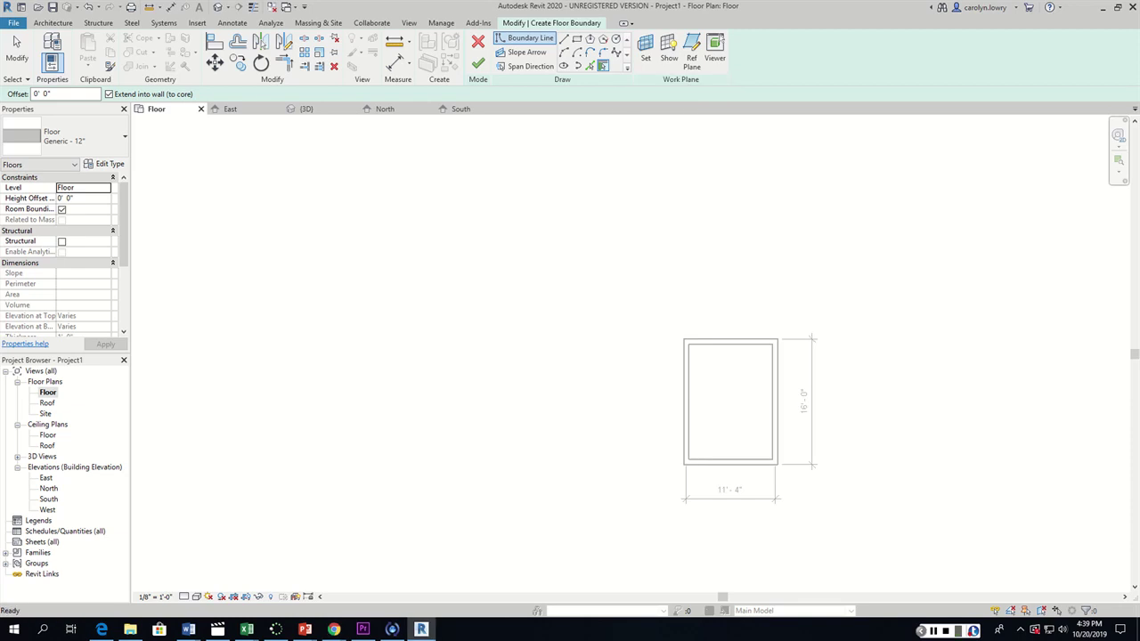
click(731, 342)
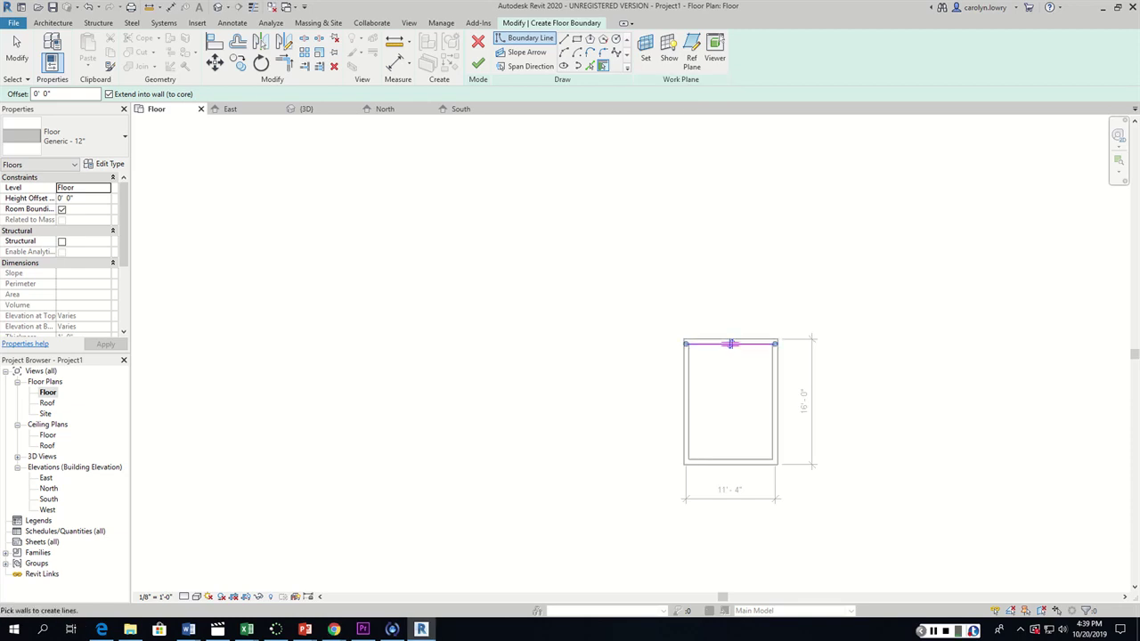
click(774, 401)
click(729, 460)
click(687, 401)
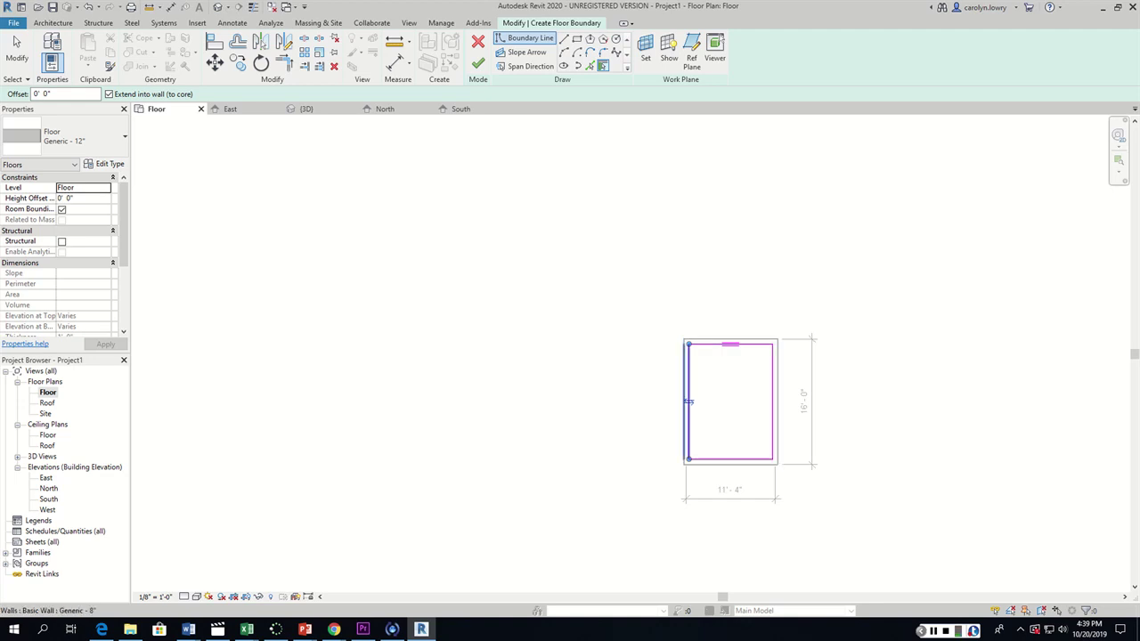
click(688, 402)
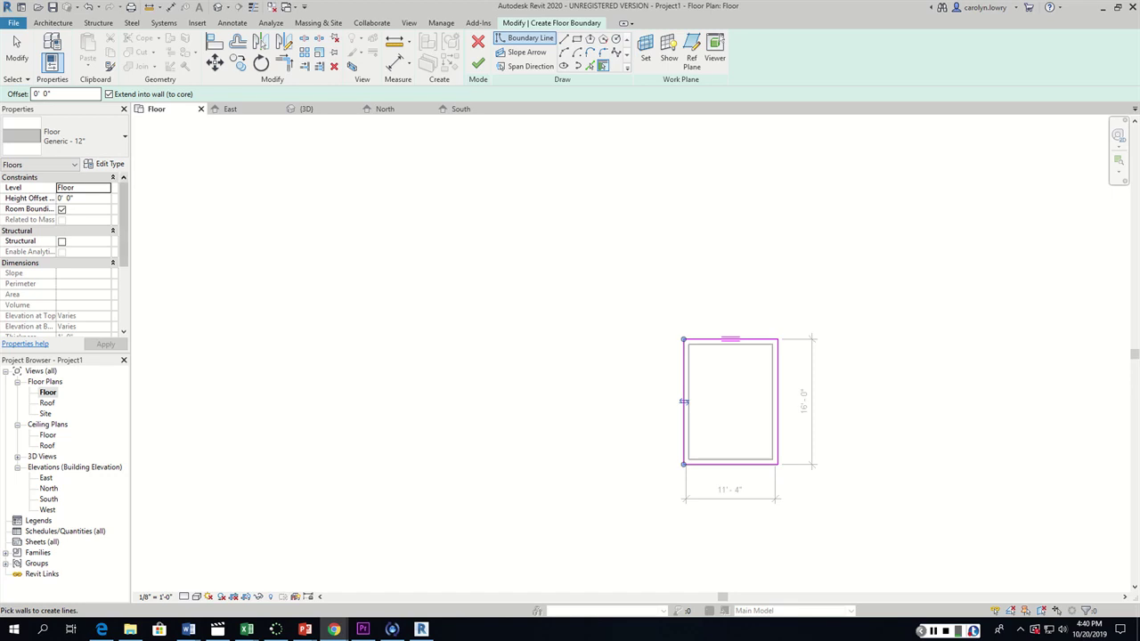
Make the floor Wood Joist 10" - Wood Finish and finish the 192 SF floor inside the walls
click(67, 135)
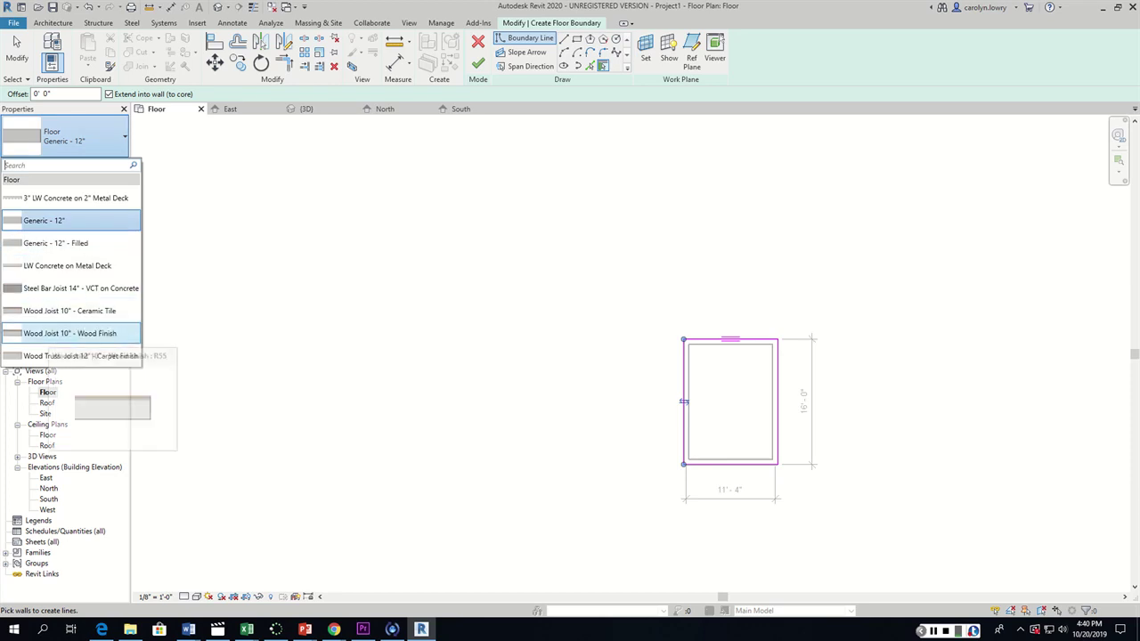
click(69, 333)
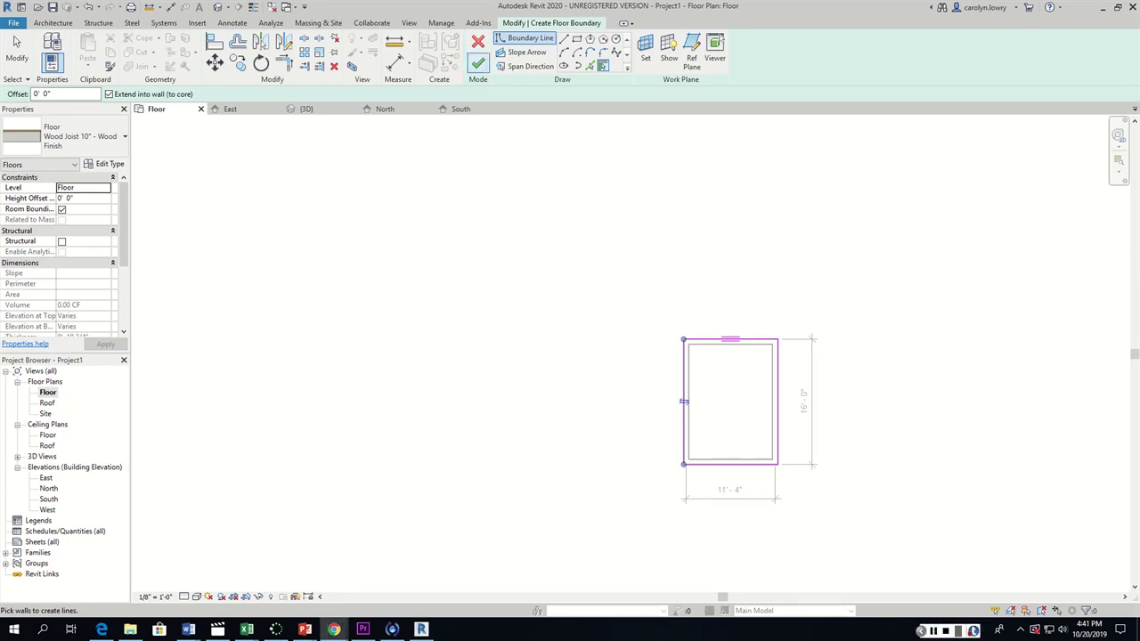
click(479, 63)
scroll(733, 419, up, 2)
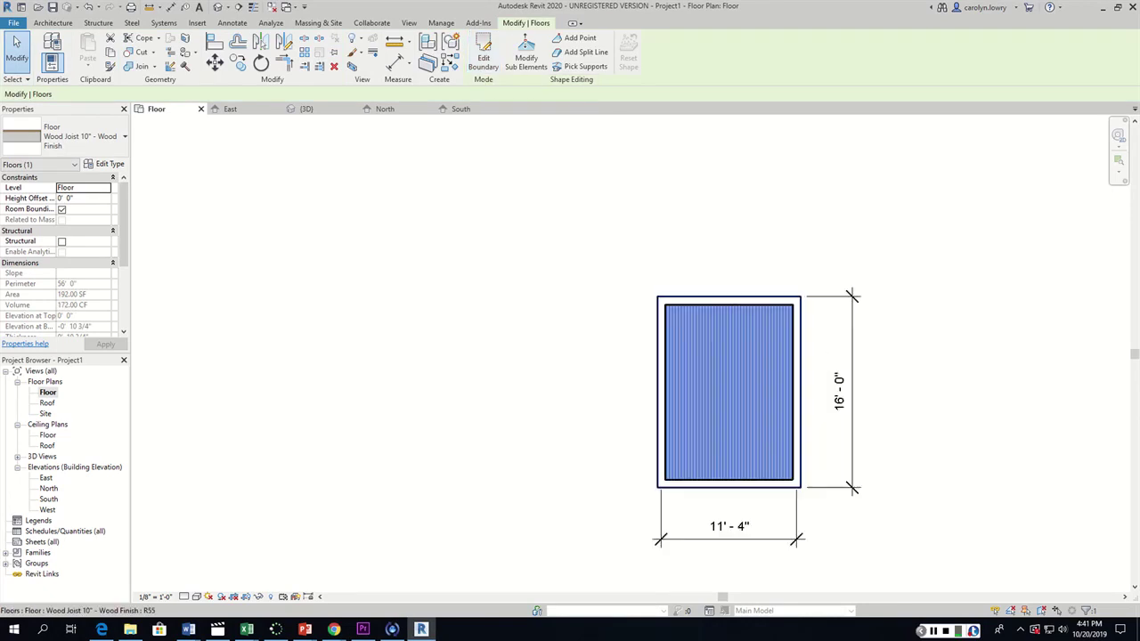
scroll(733, 420, up, 3)
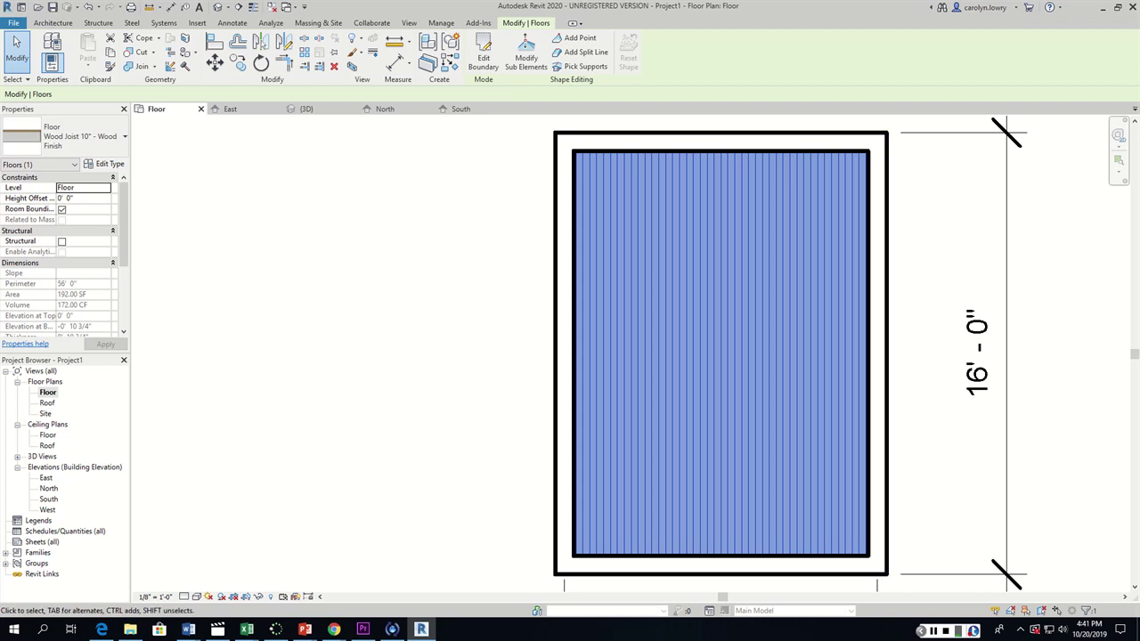
Open the Roof plan and start saving the project to the PLTW 2201 Lab (S:) drive
double_click(47, 403)
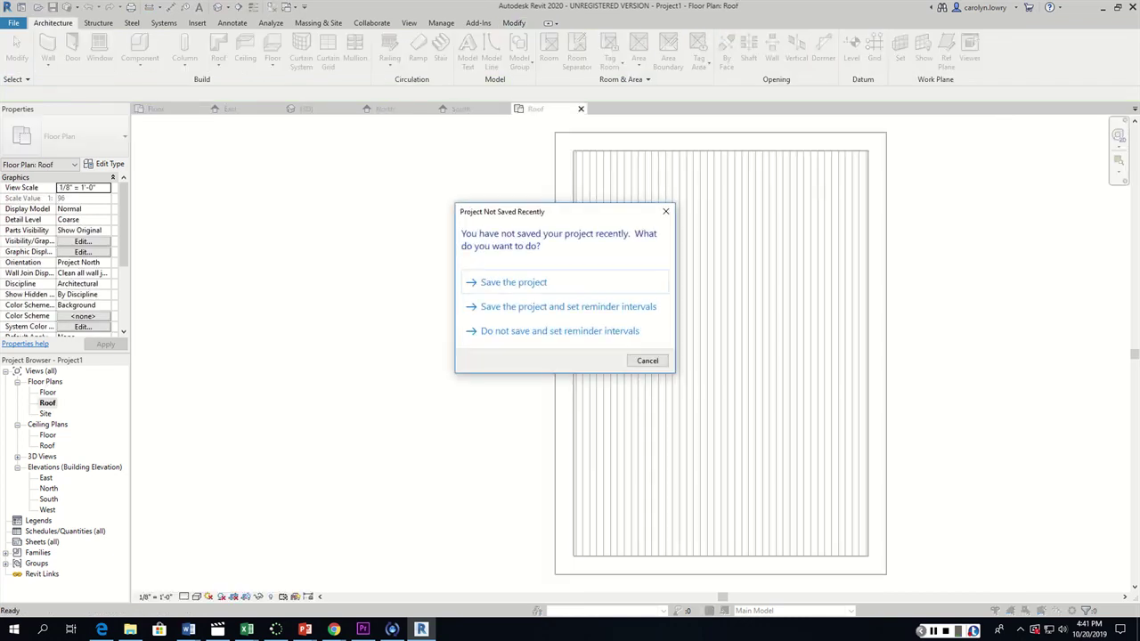
key(Return)
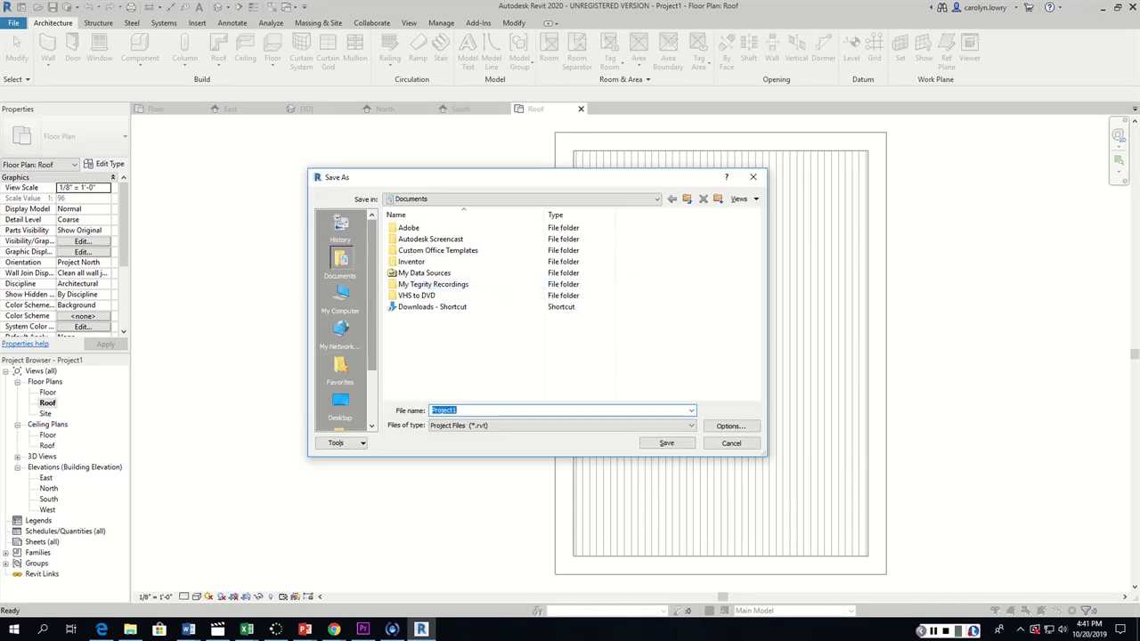
click(340, 298)
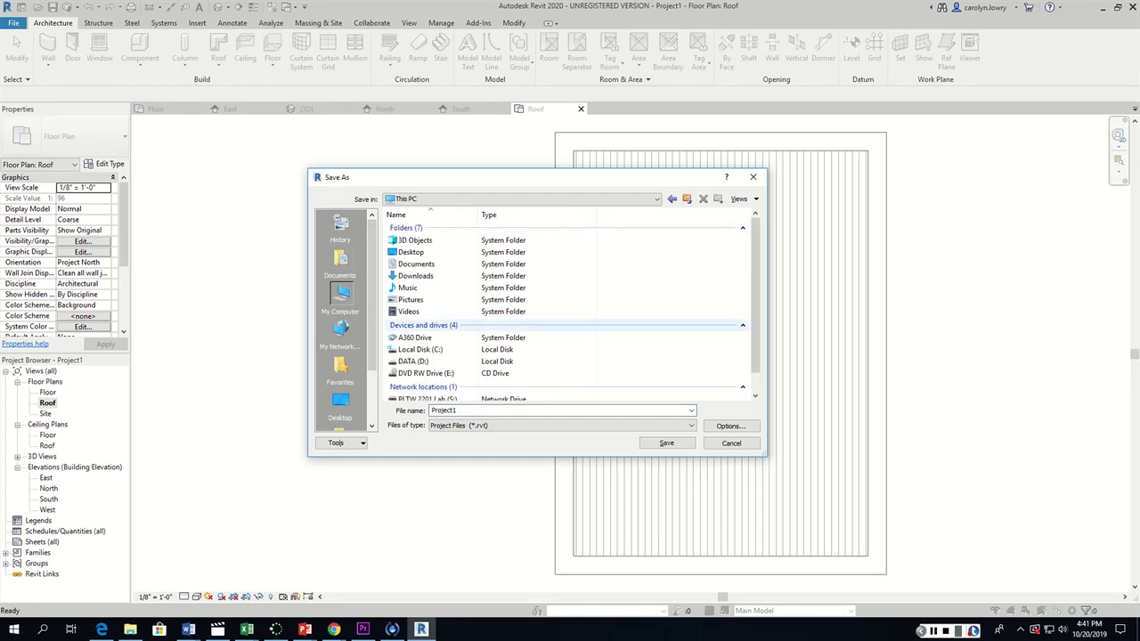
scroll(570, 308, down, 1)
click(427, 379)
double_click(428, 378)
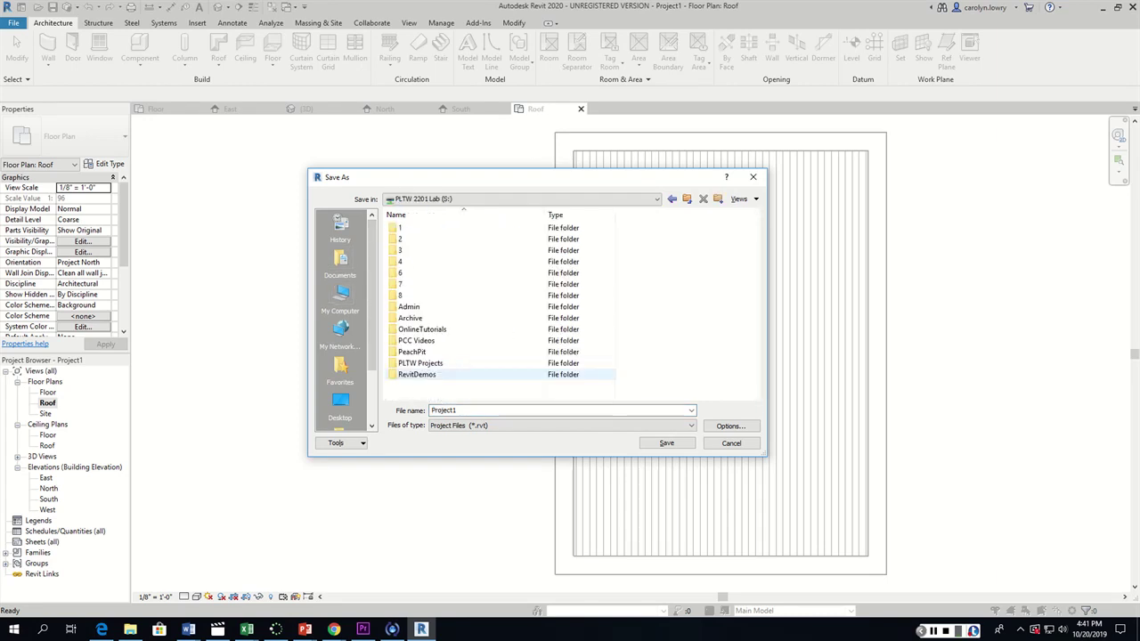
Choose the RevitDemos folder and enter GreenUtilityShed_CL as the file name
double_click(417, 374)
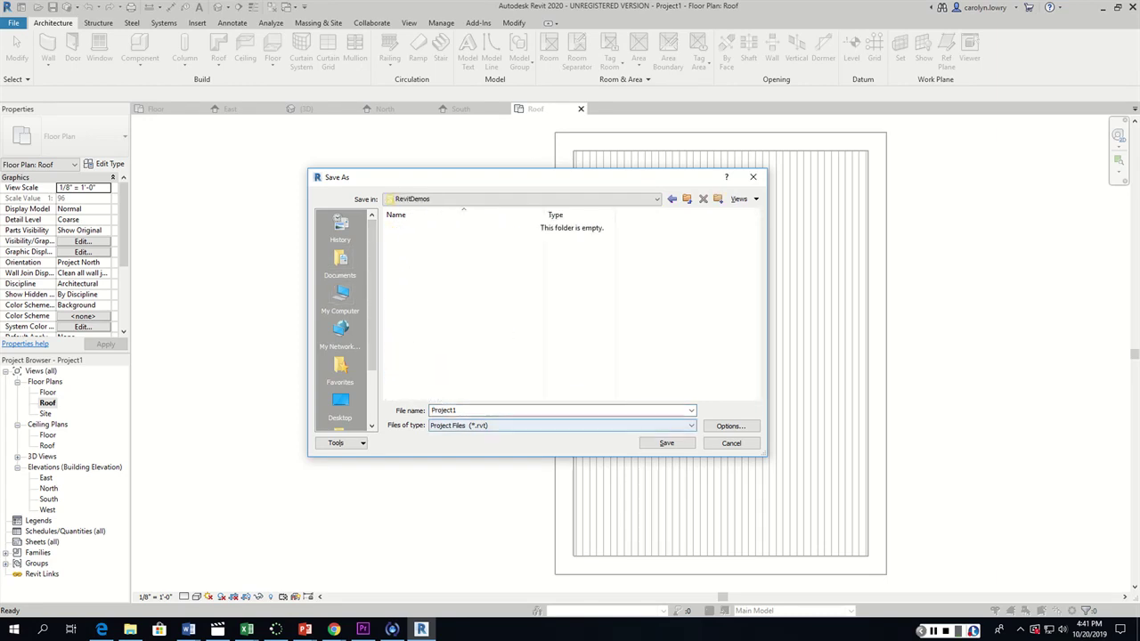
double_click(452, 412)
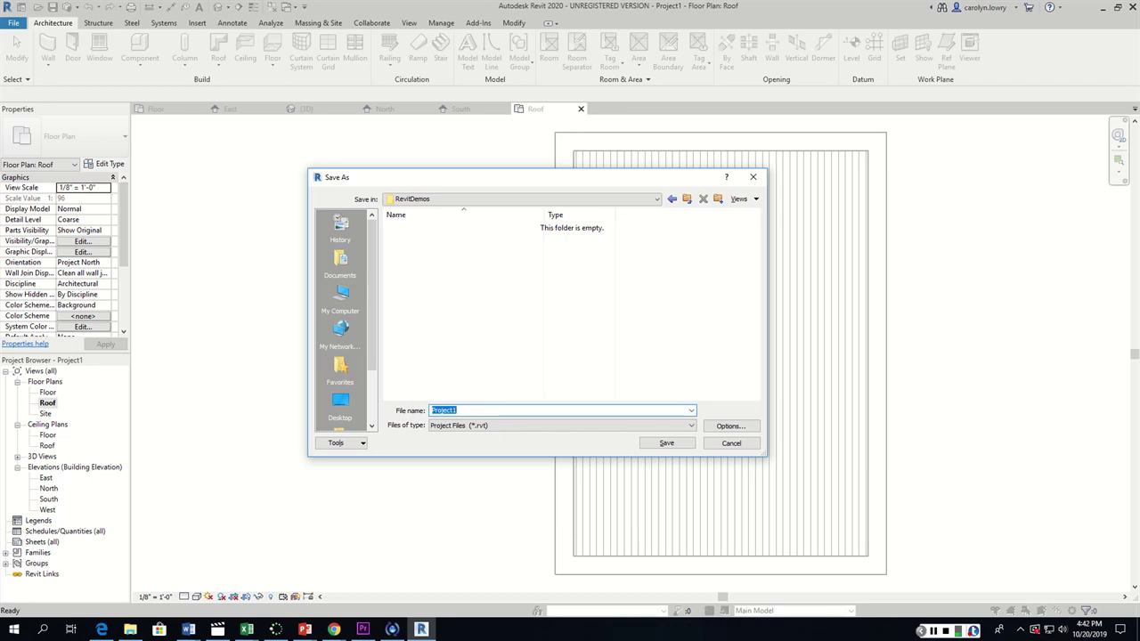
click(658, 199)
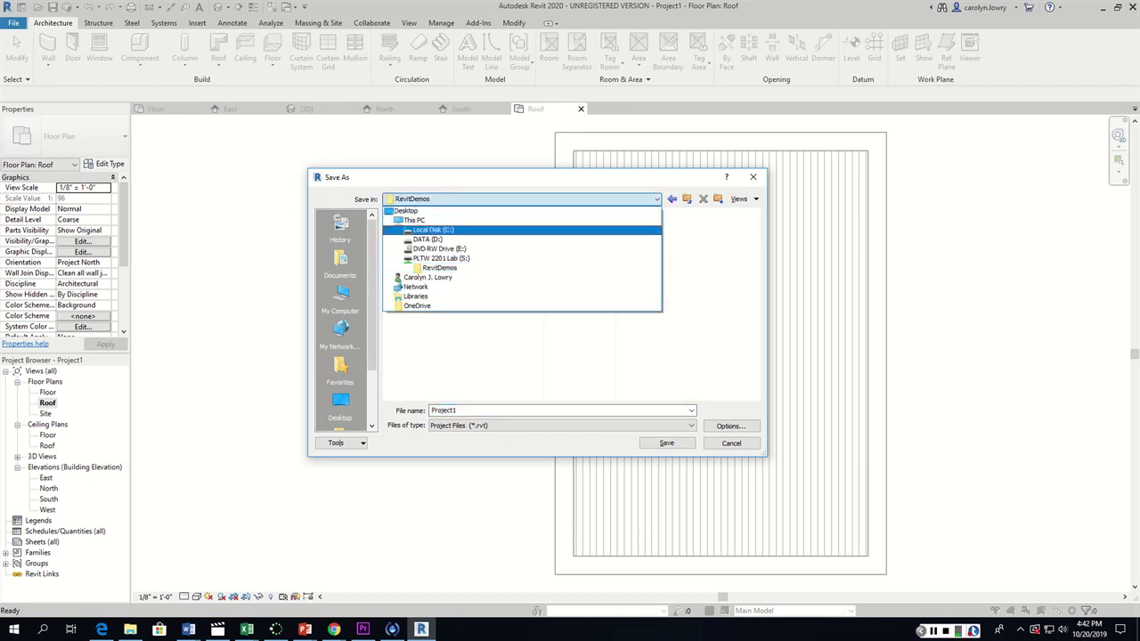
click(441, 257)
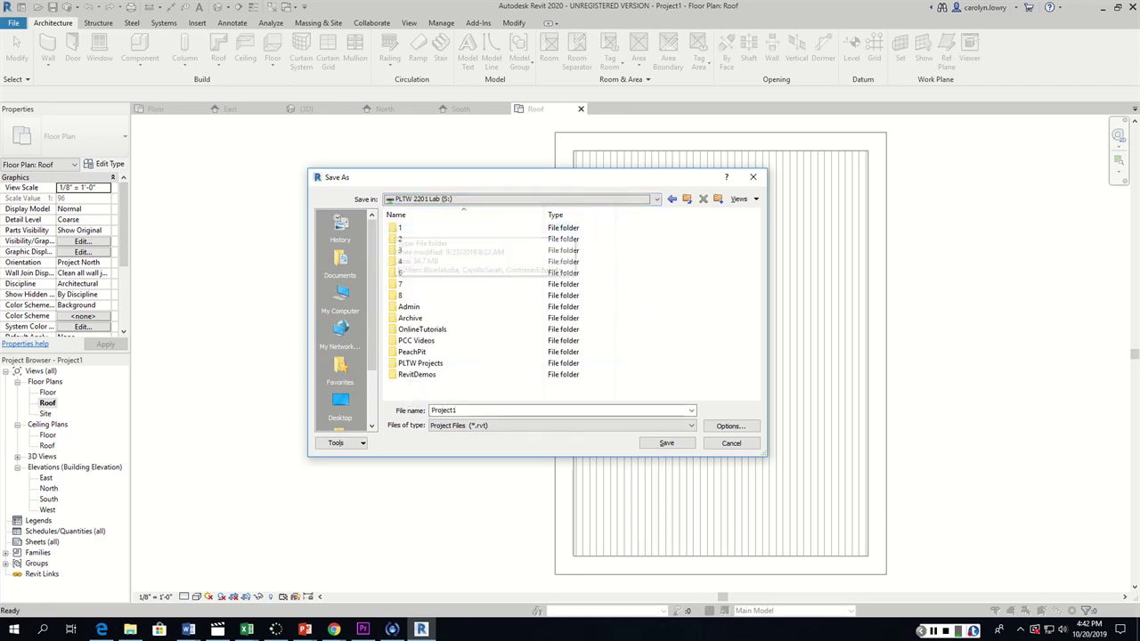
double_click(417, 374)
double_click(477, 411)
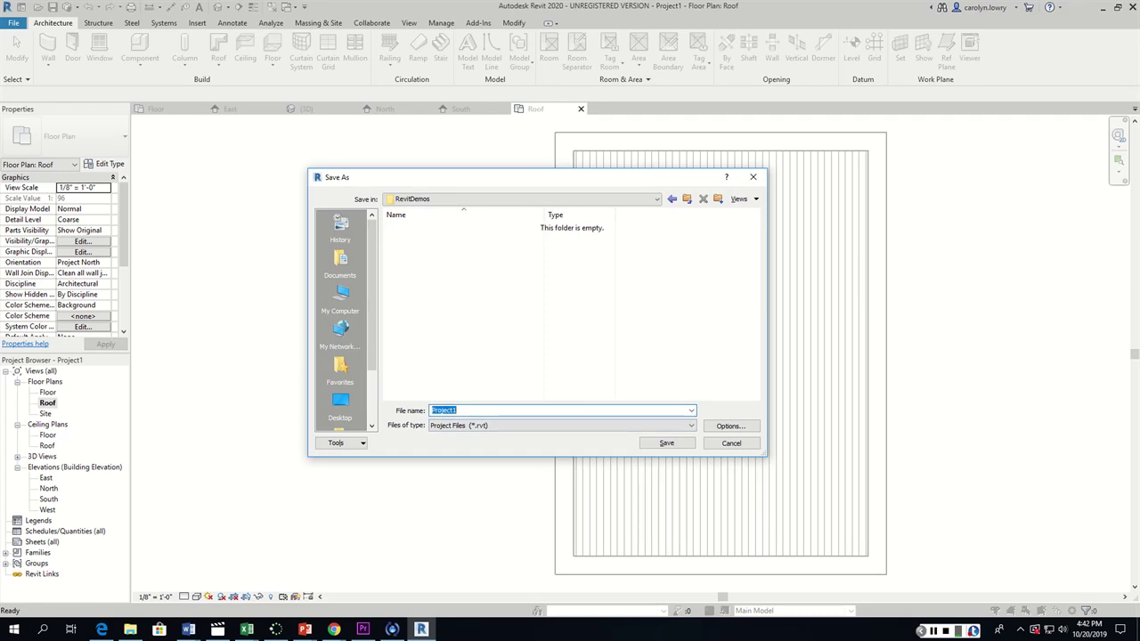
text(GreenUtilityShed_CL)
Save the project as GreenUtilityShed_CL.rvt and open the Architecture tab's Roof options
key(Return)
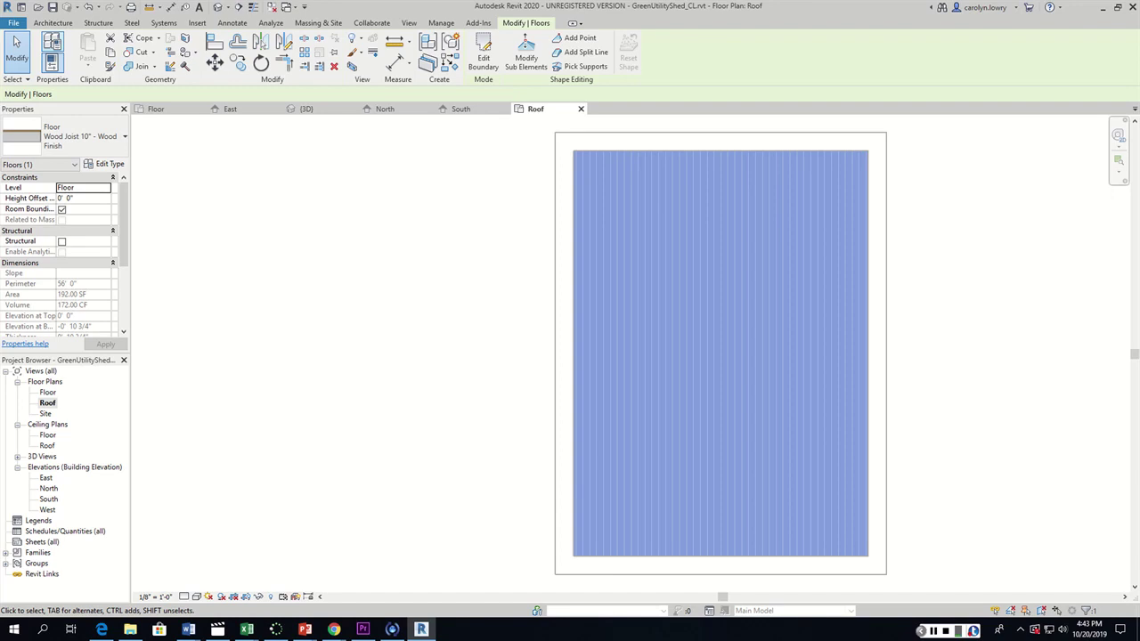
click(52, 23)
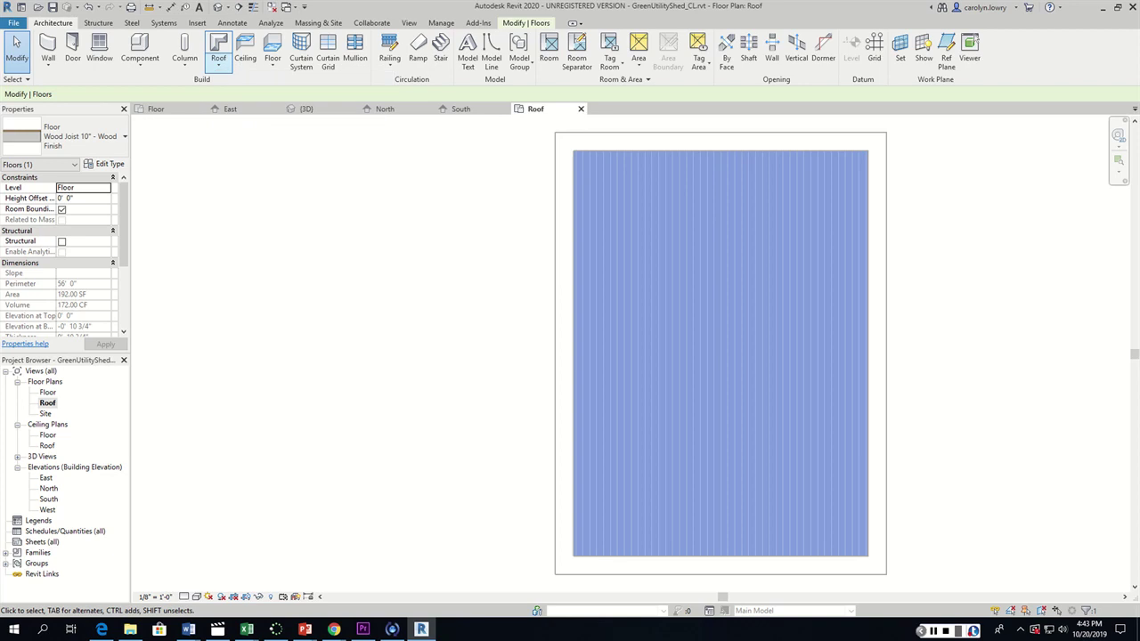
click(218, 65)
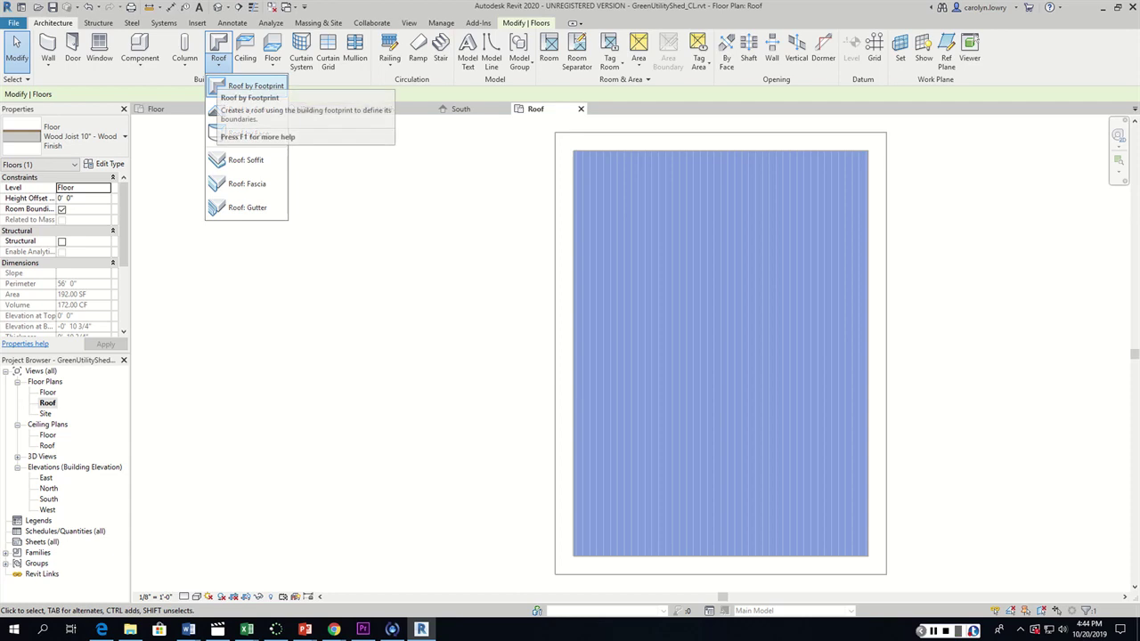
Start a Roof by Footprint, picking walls with a 1' edge offset
click(252, 85)
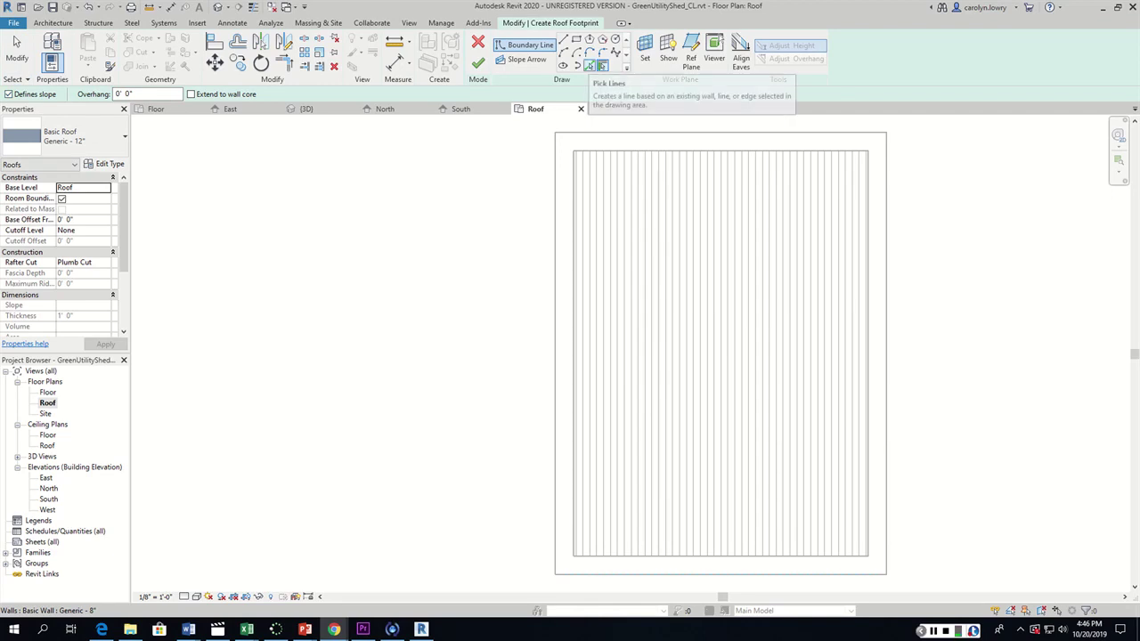
click(590, 65)
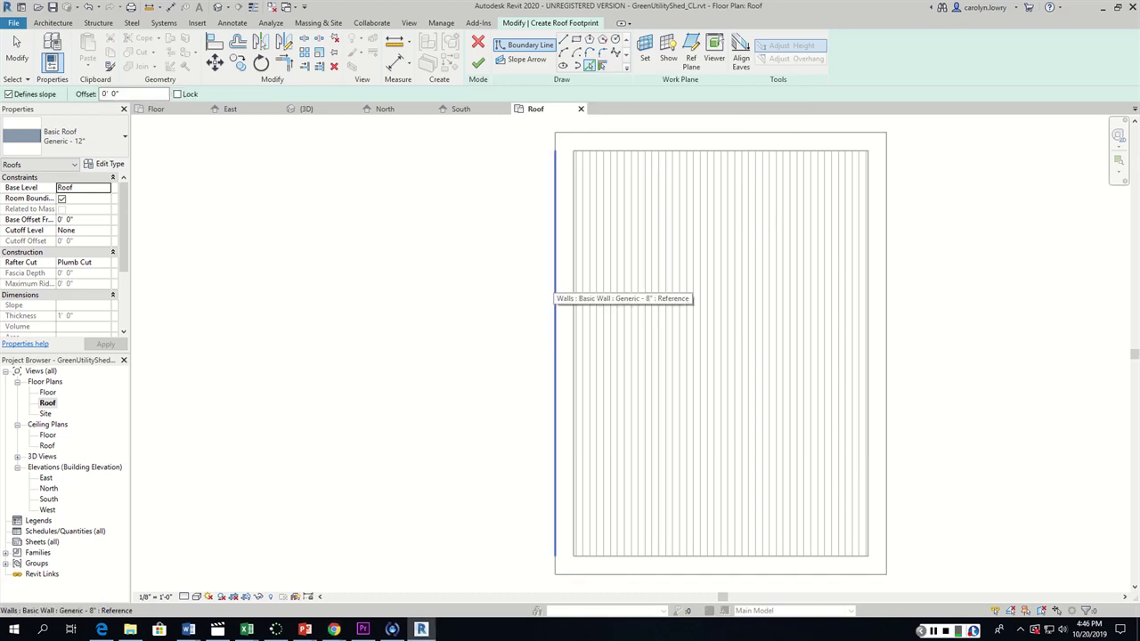
click(105, 93)
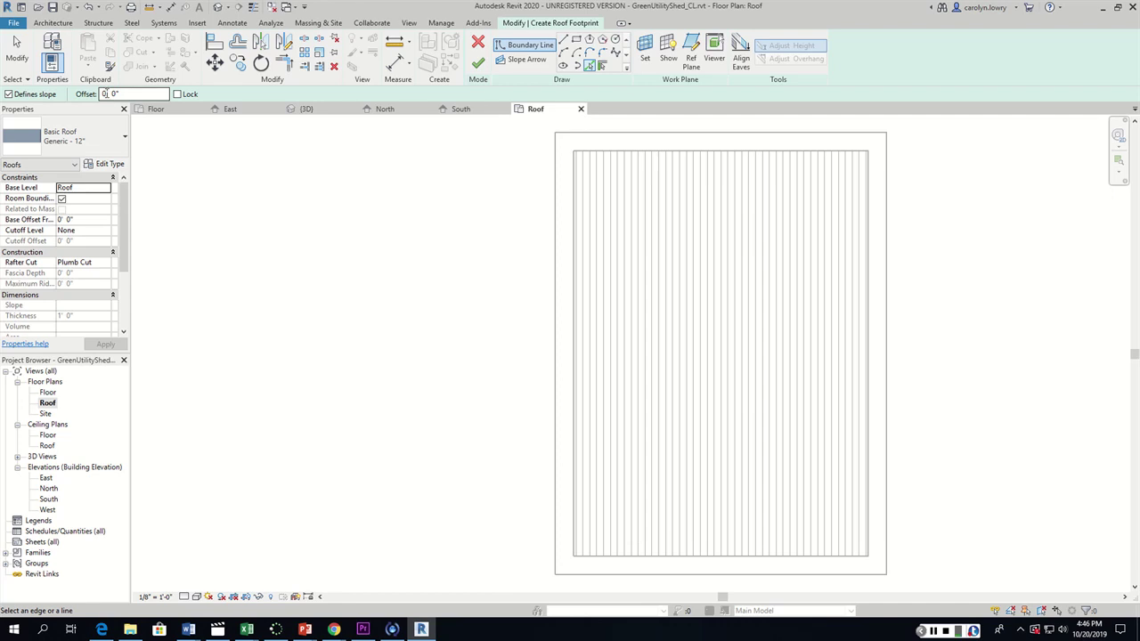
click(107, 93)
key(BackSpace)
text(7)
key(BackSpace)
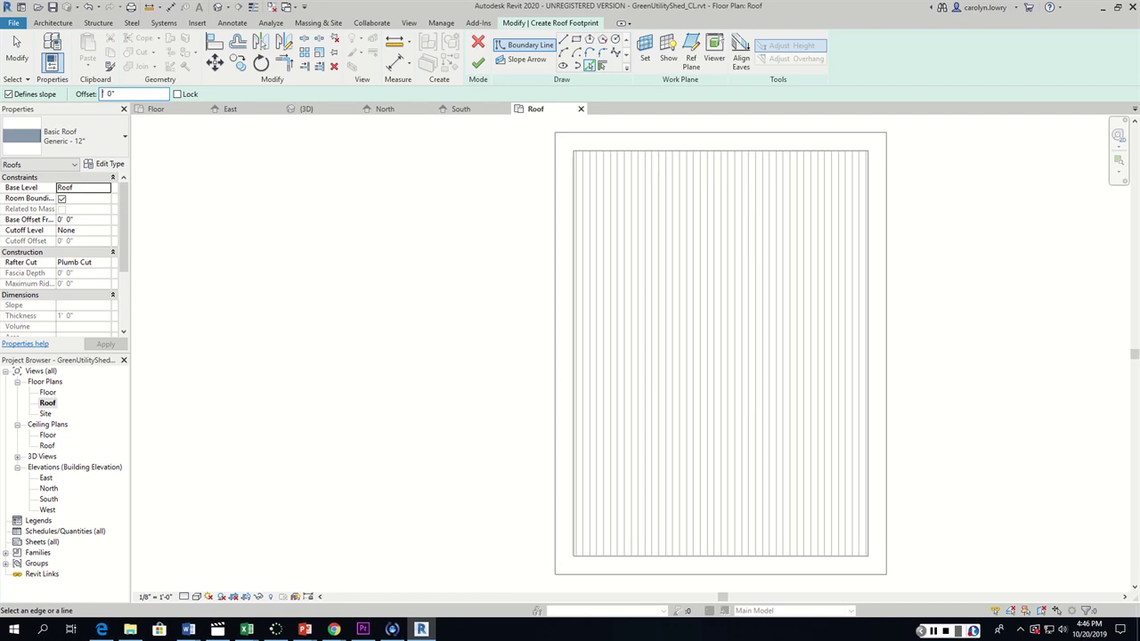
text(1)
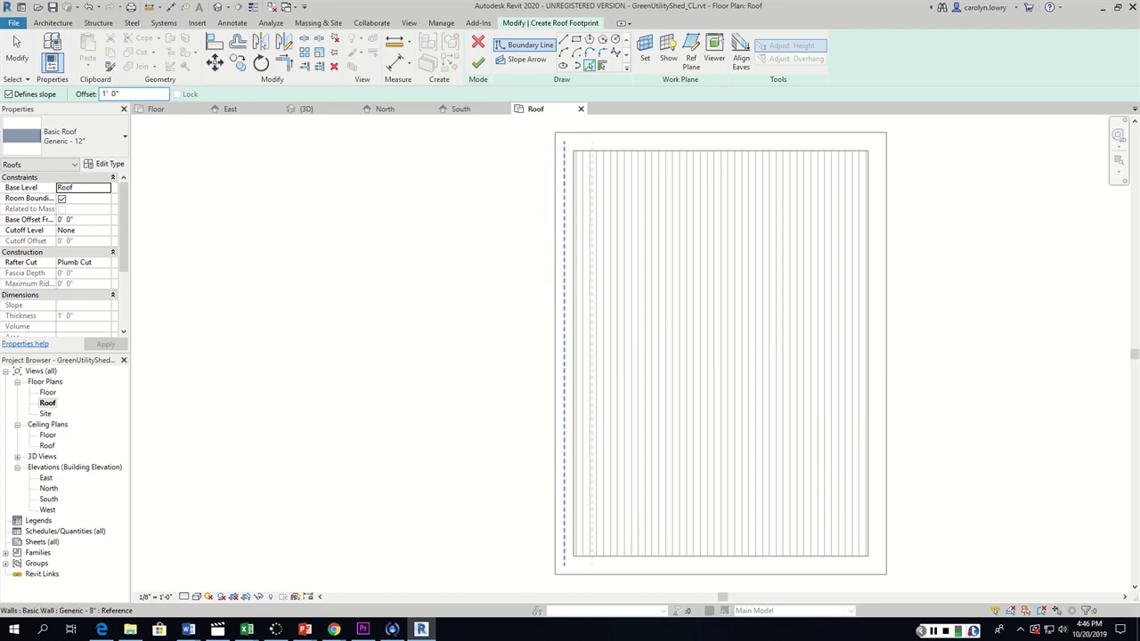
Trace sloped edges 1' outside the left and right walls, and non-sloping top and bottom edges
click(574, 356)
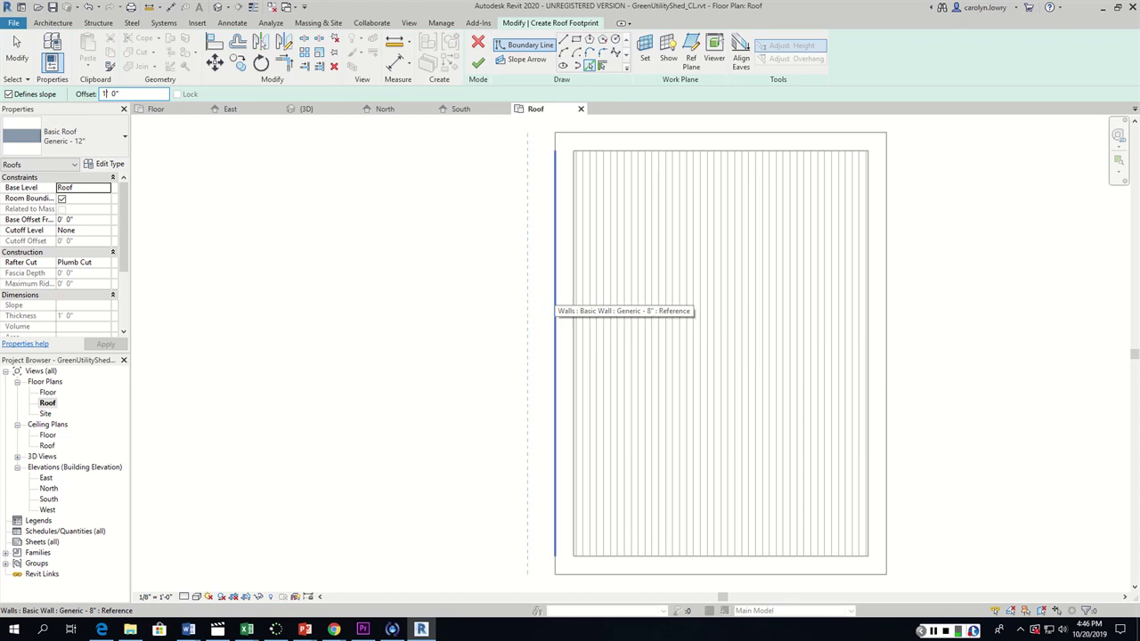
click(556, 307)
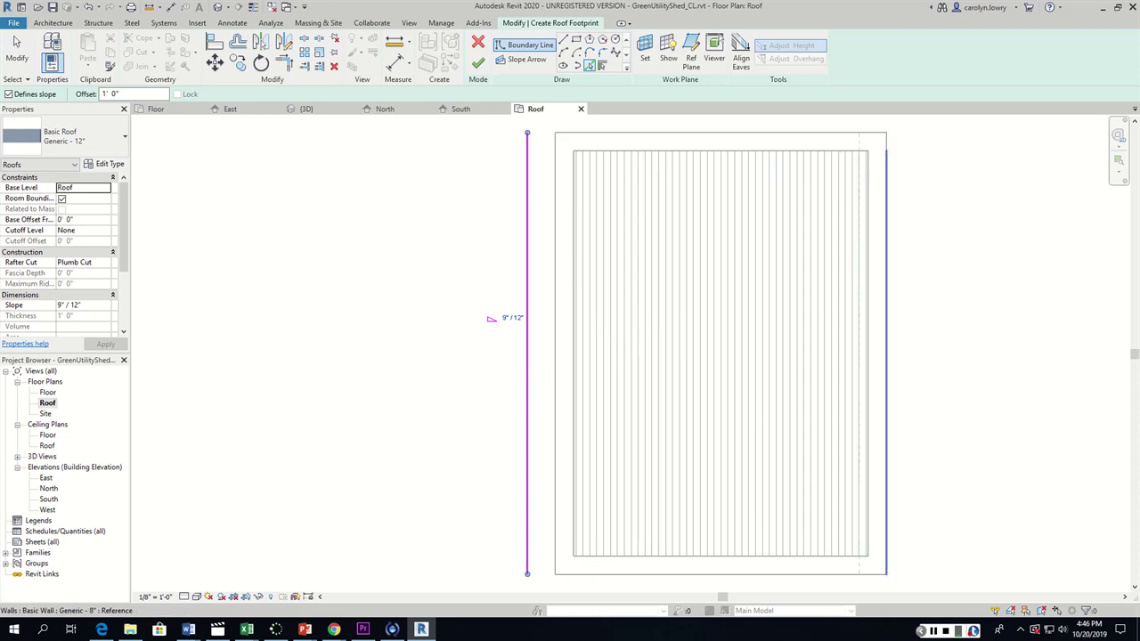
click(886, 329)
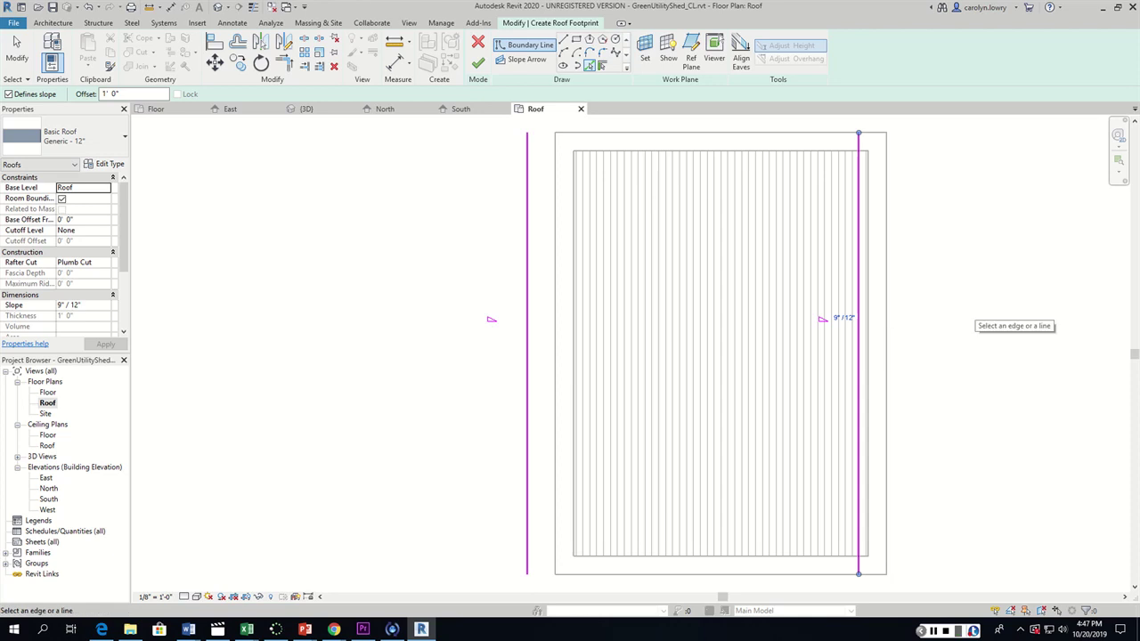
key(ctrl+z)
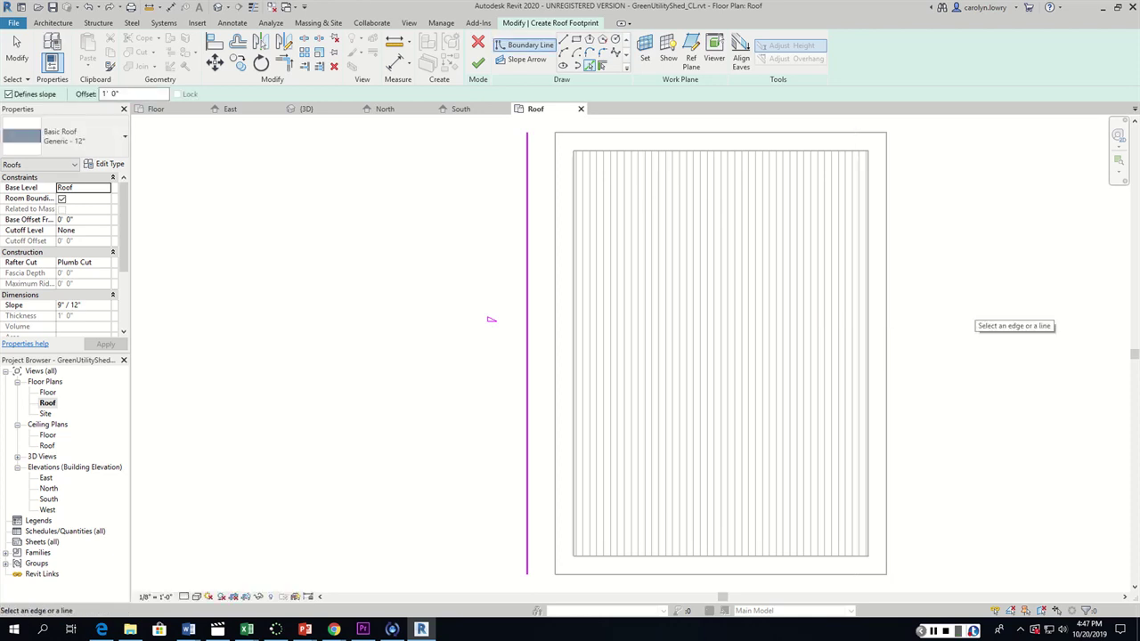
click(886, 329)
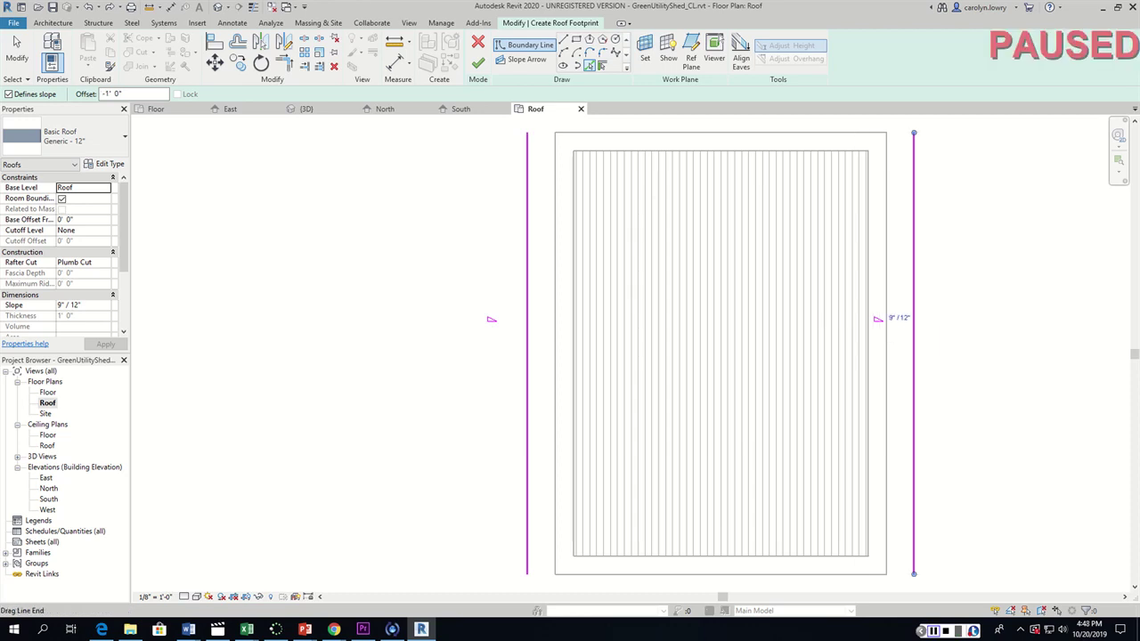
click(933, 631)
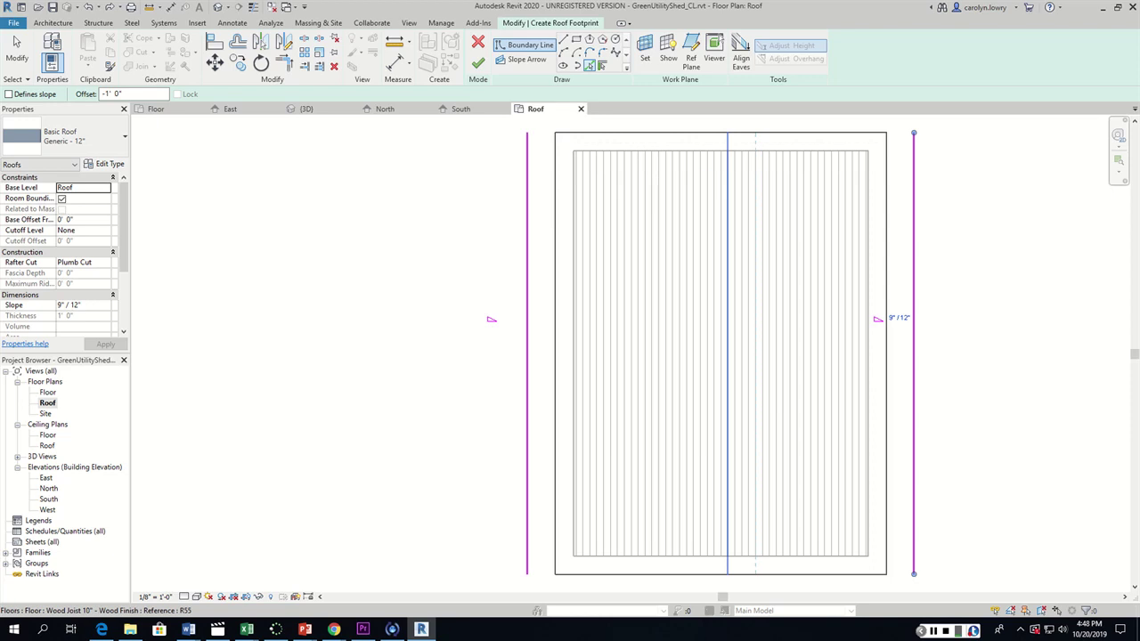
scroll(726, 353, down, 2)
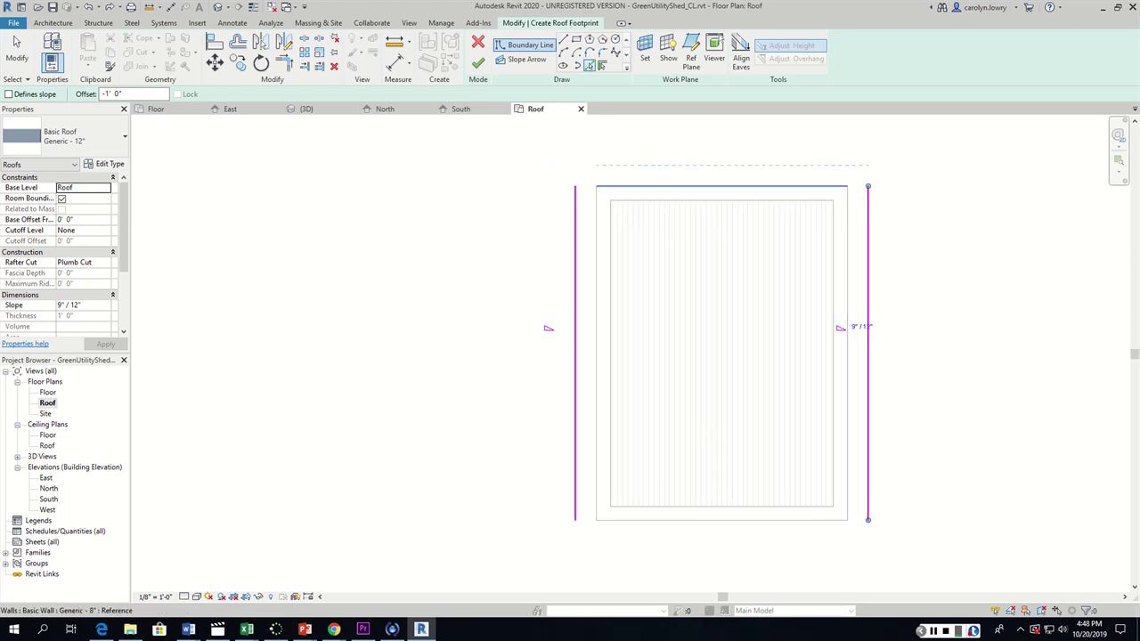
click(726, 186)
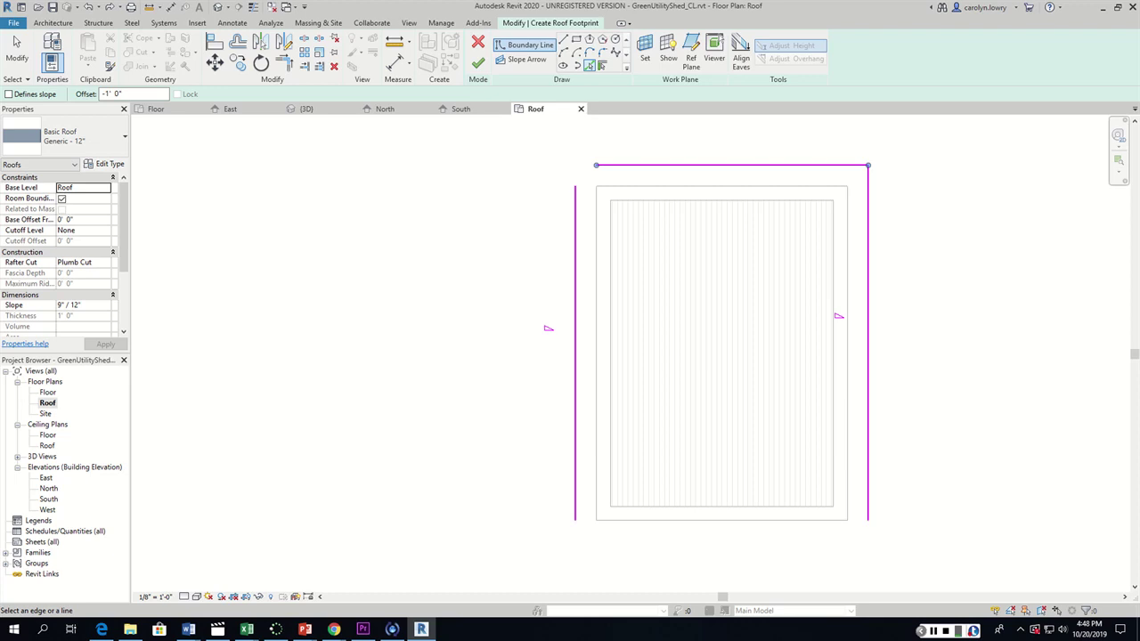
click(704, 520)
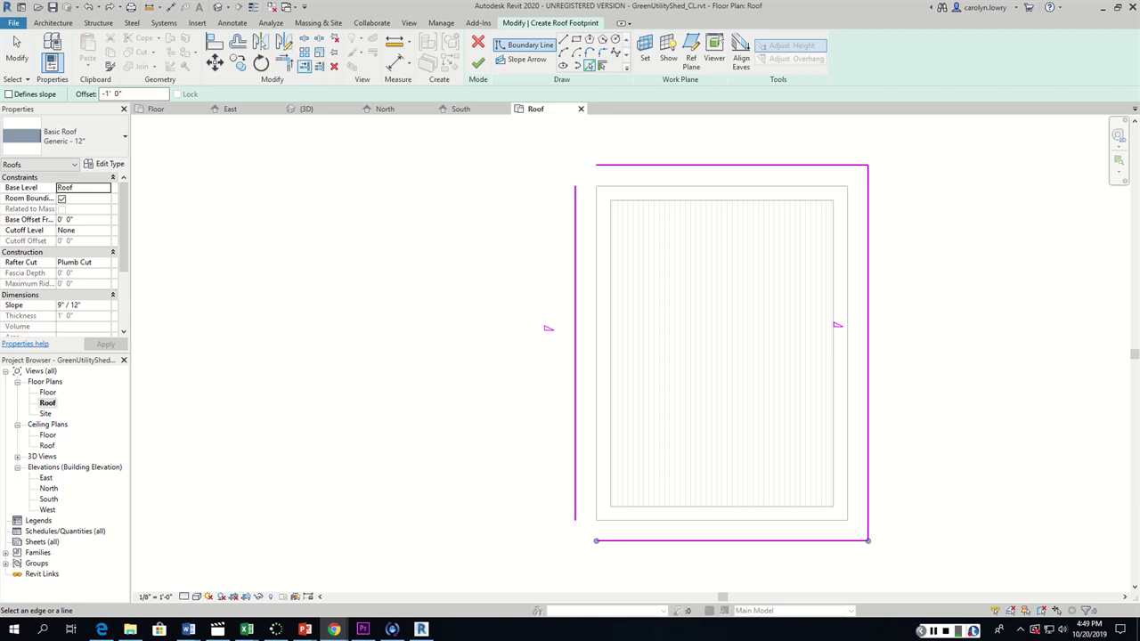
Trim/extend the footprint lines at the top-left and bottom-left corners into a closed rectangle
click(283, 61)
click(623, 166)
click(576, 203)
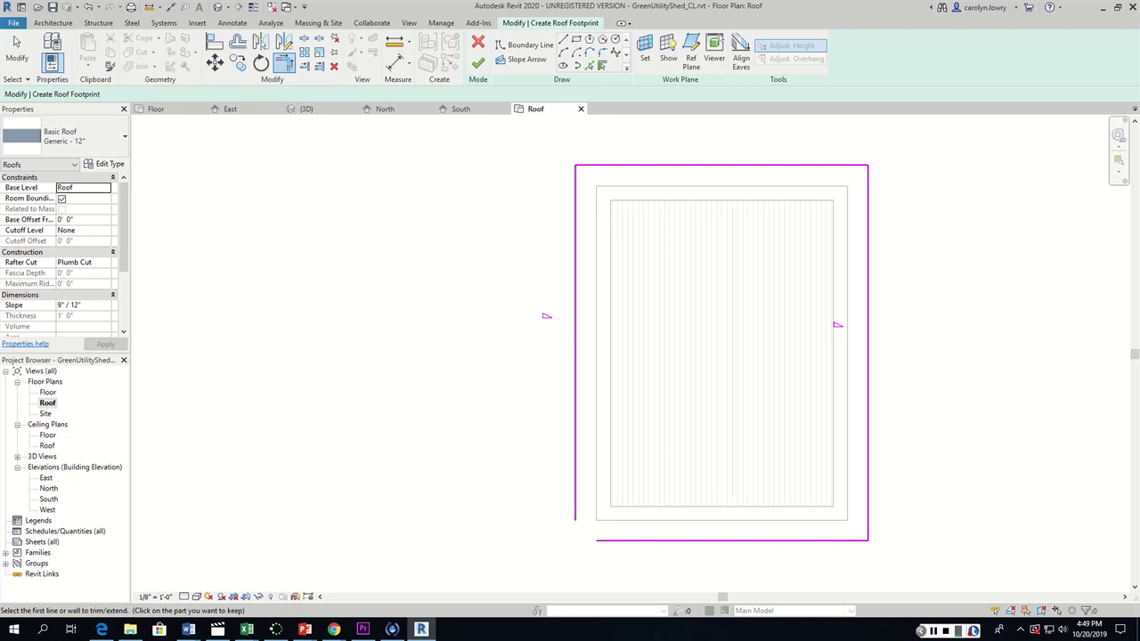
click(575, 499)
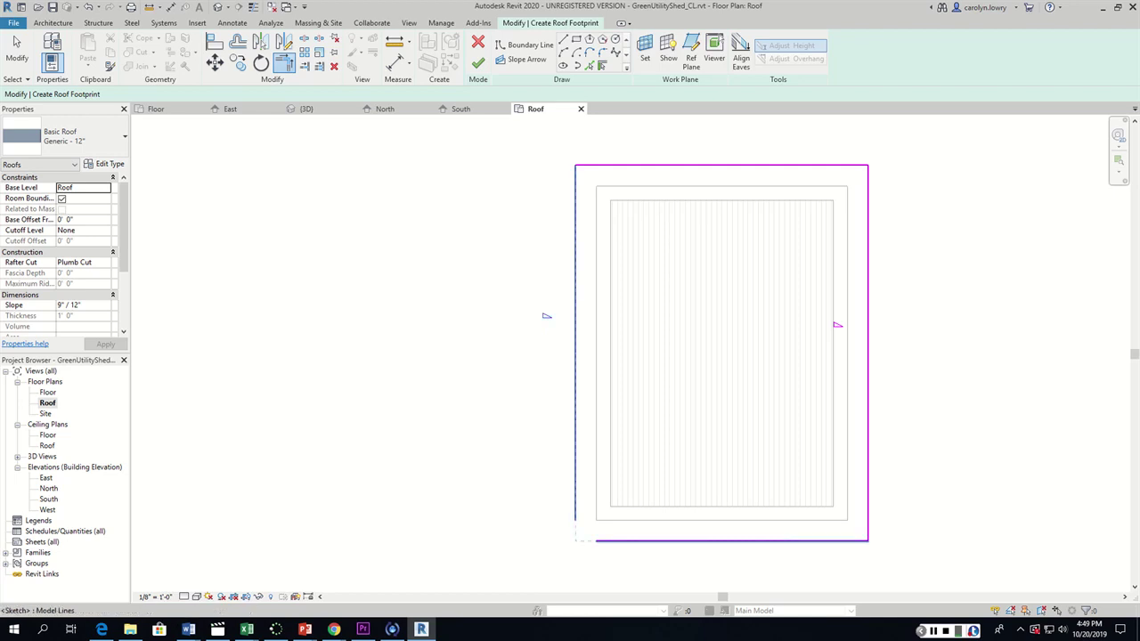
click(624, 541)
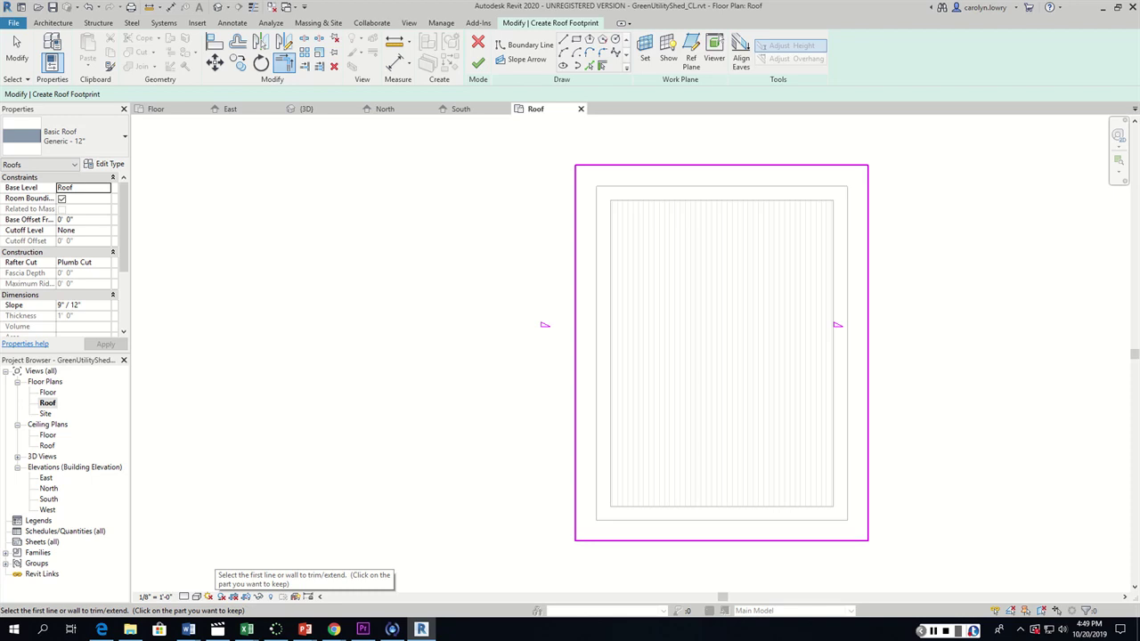
key(Escape)
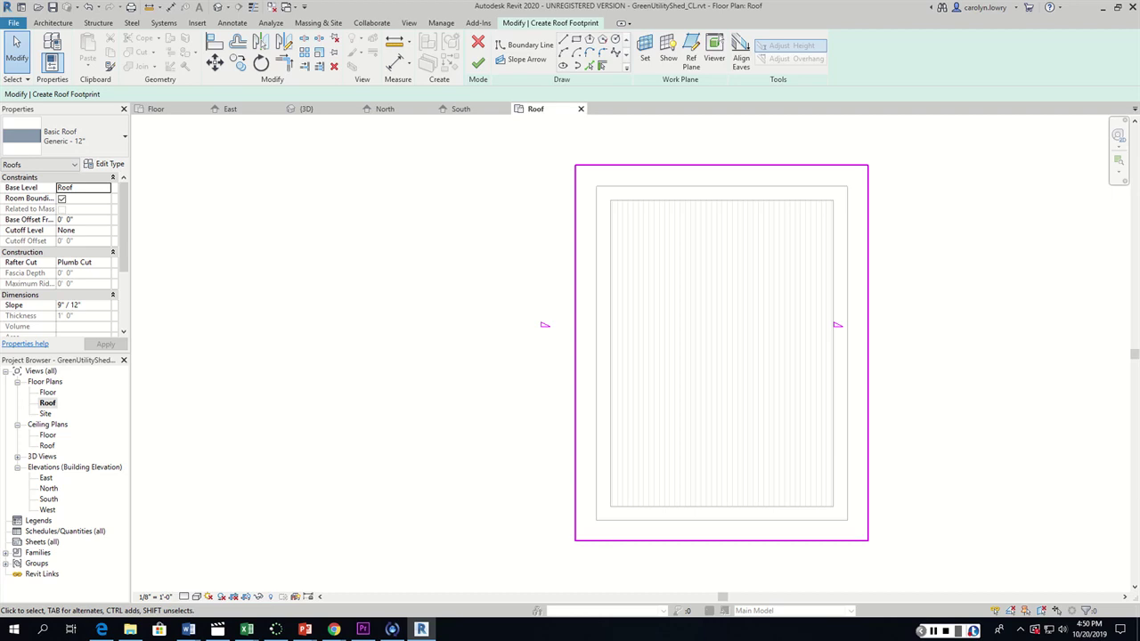
Make the roof Wood Rafter 8" - Asphalt Shingle - Insulated and finish the footprint sketch
key(ctrl+Tab)
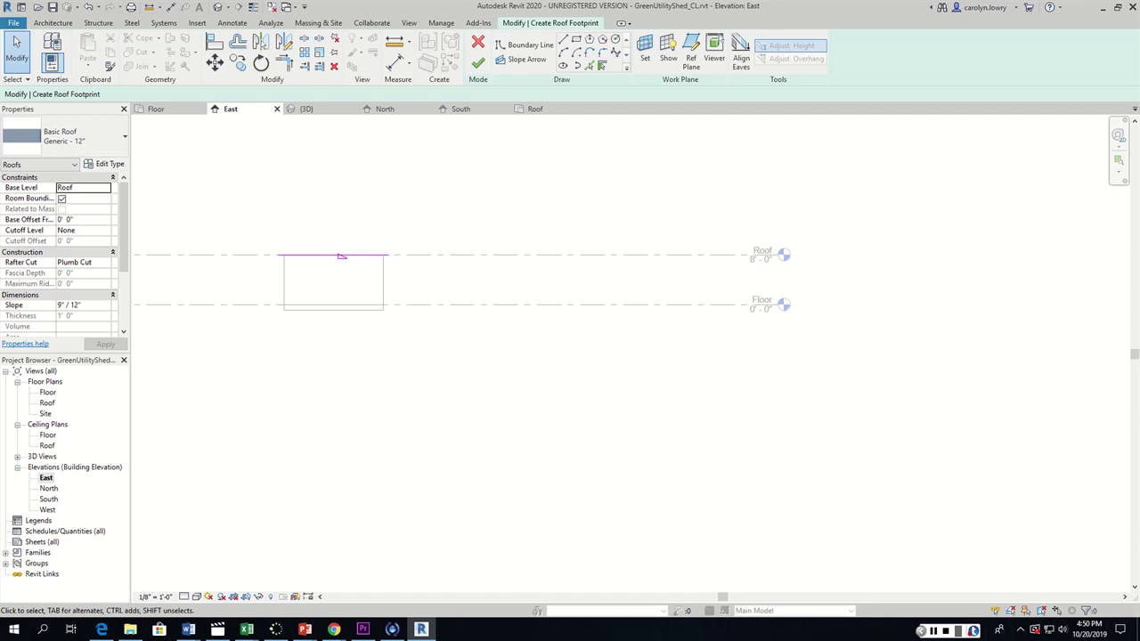
key(ctrl+Tab)
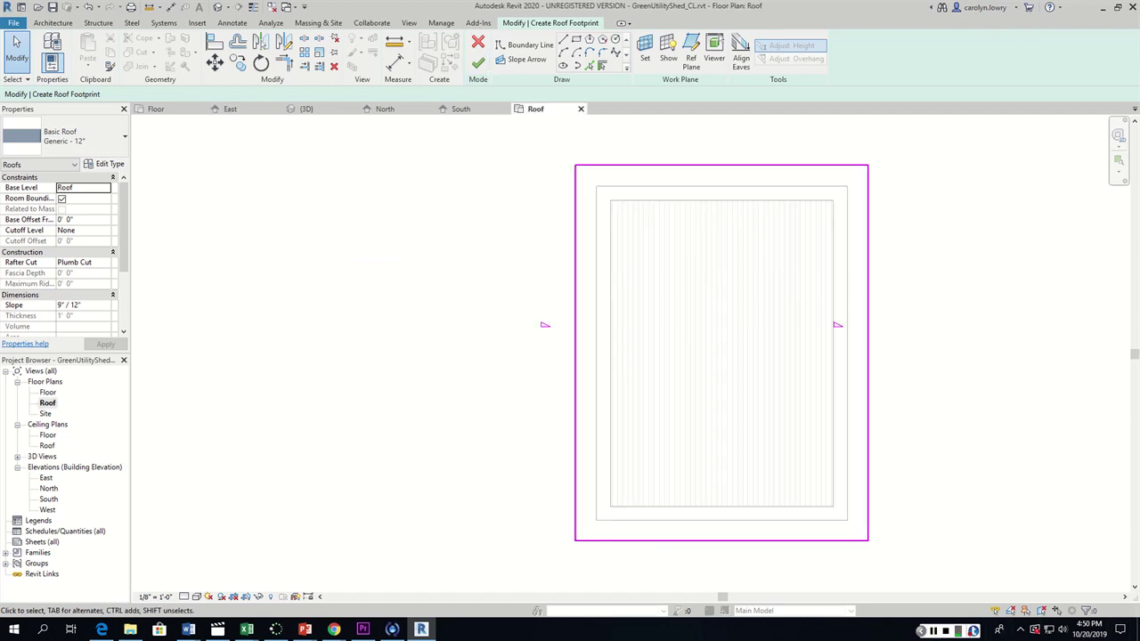
click(64, 135)
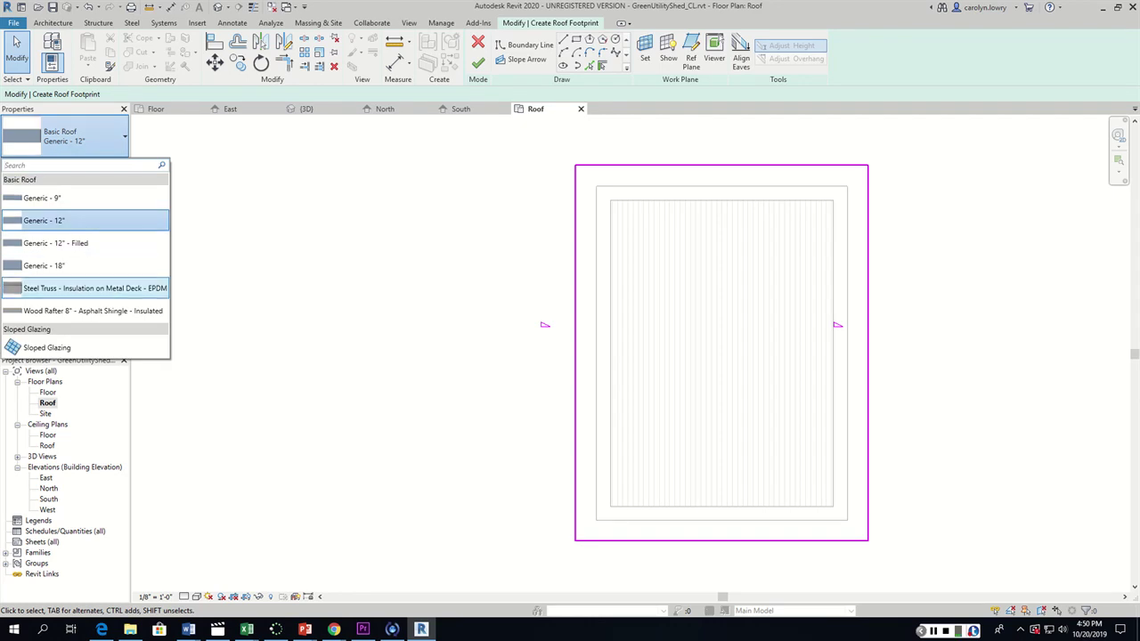
mouse_move(98, 311)
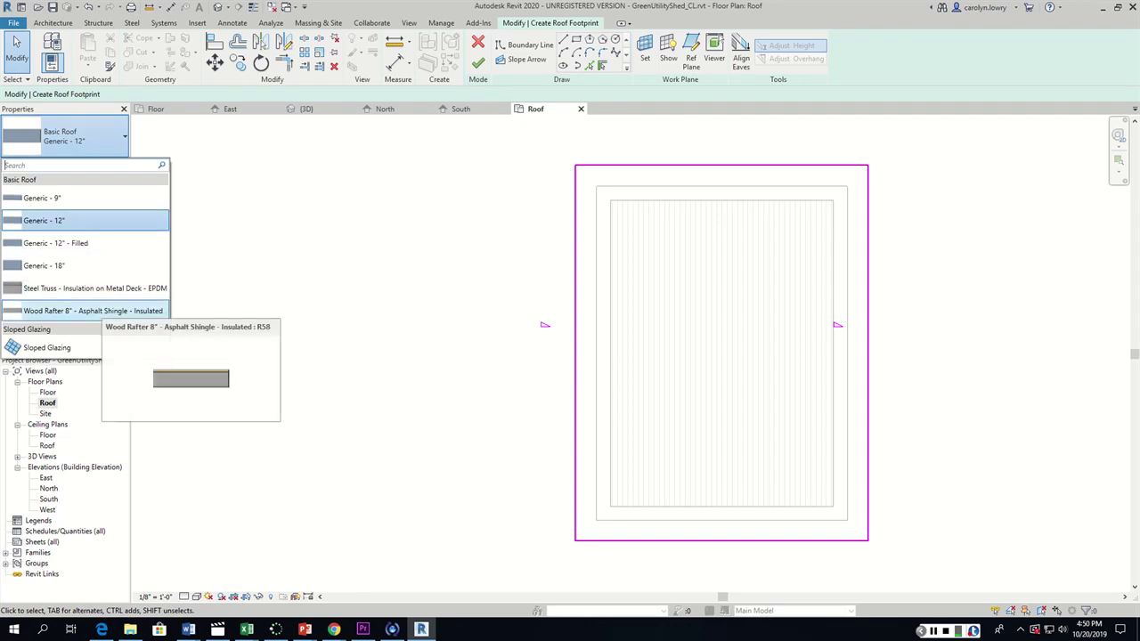
click(98, 311)
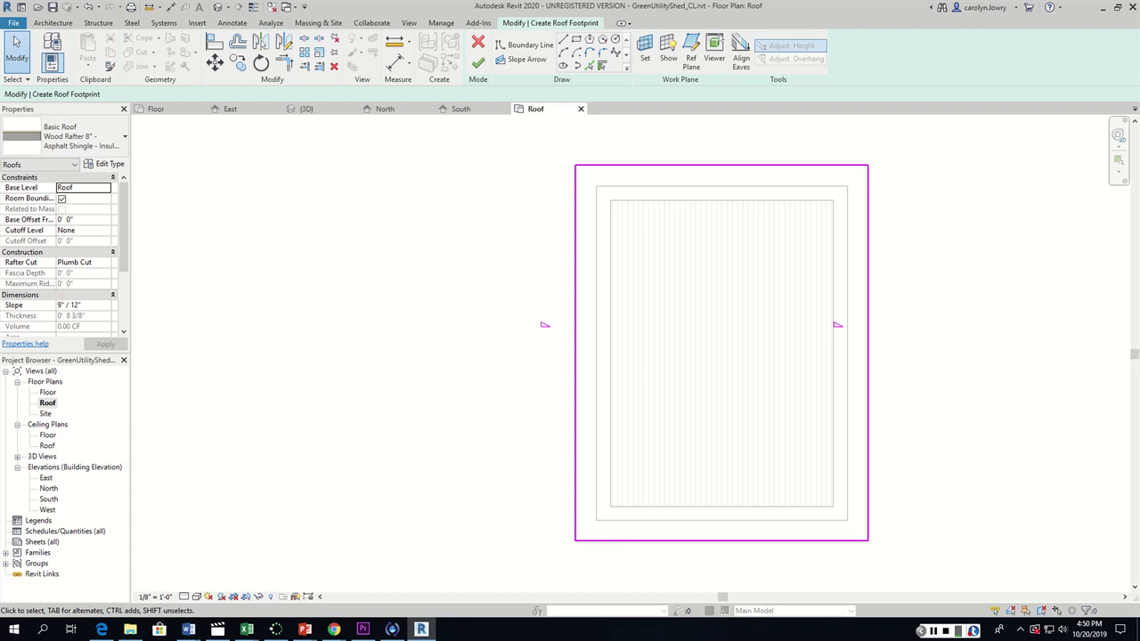
click(478, 63)
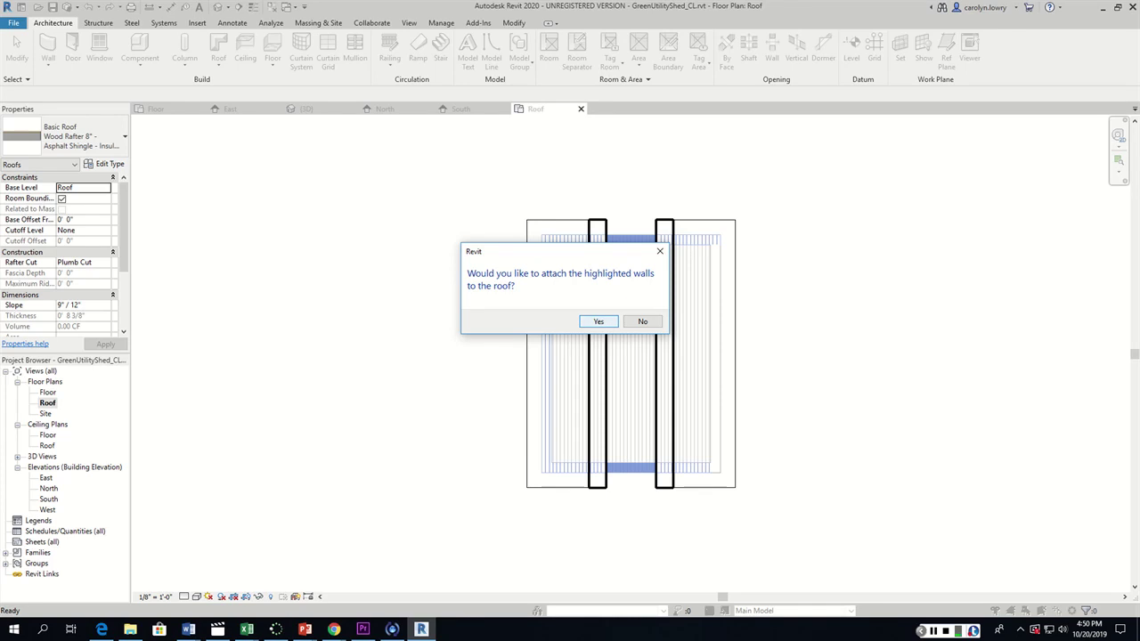
Attach the walls to the roof and review it in the West, North and East elevations
key(Return)
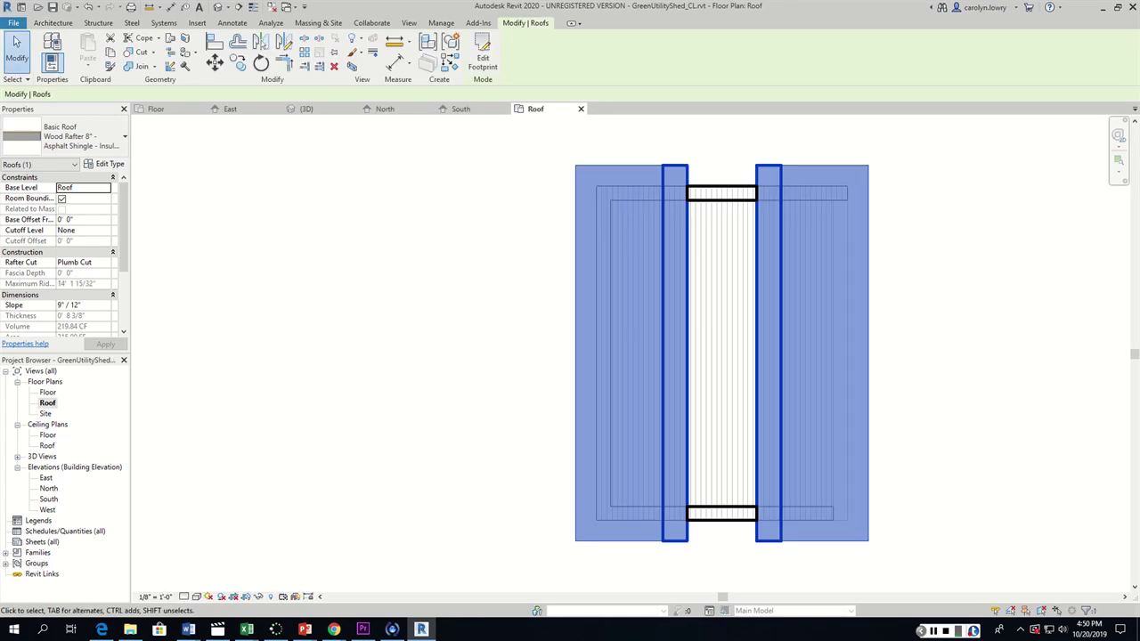
double_click(47, 509)
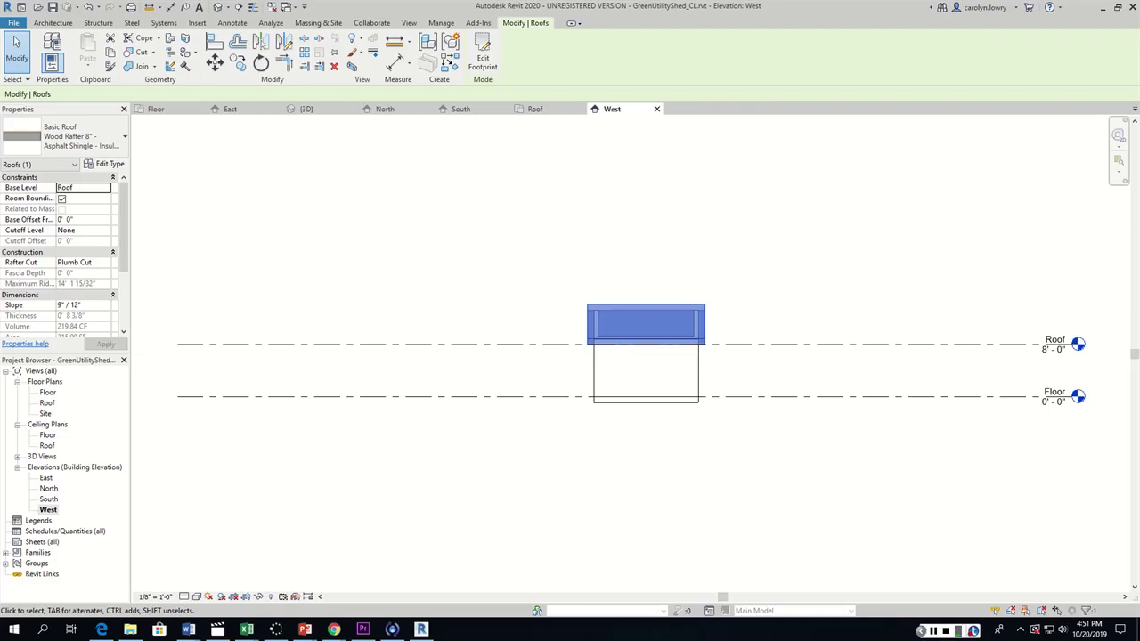
double_click(49, 488)
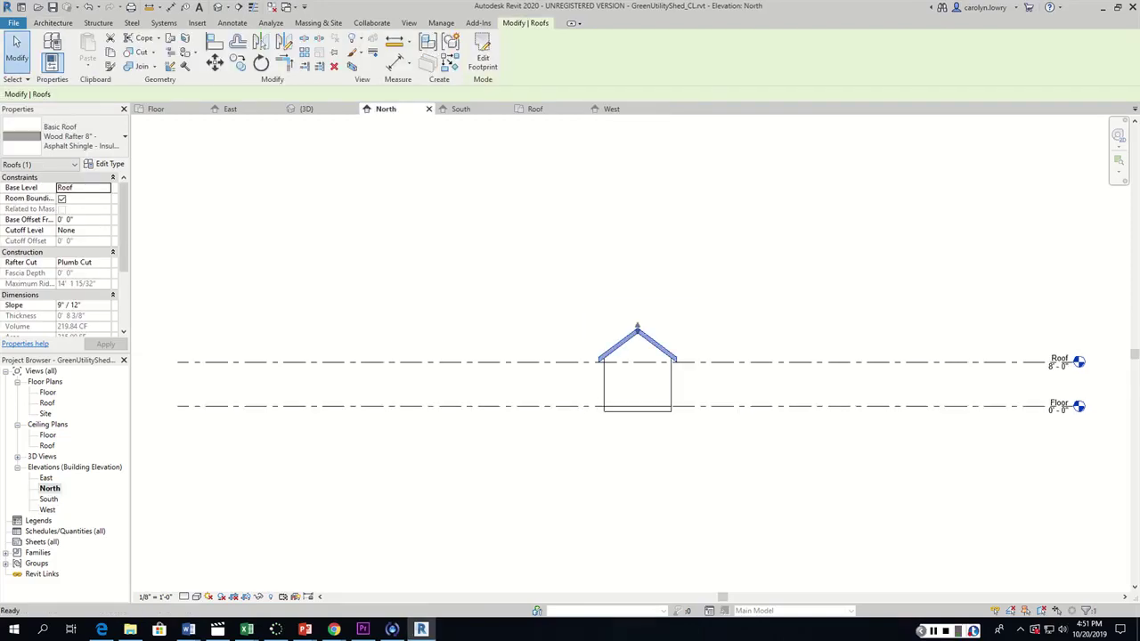
double_click(46, 478)
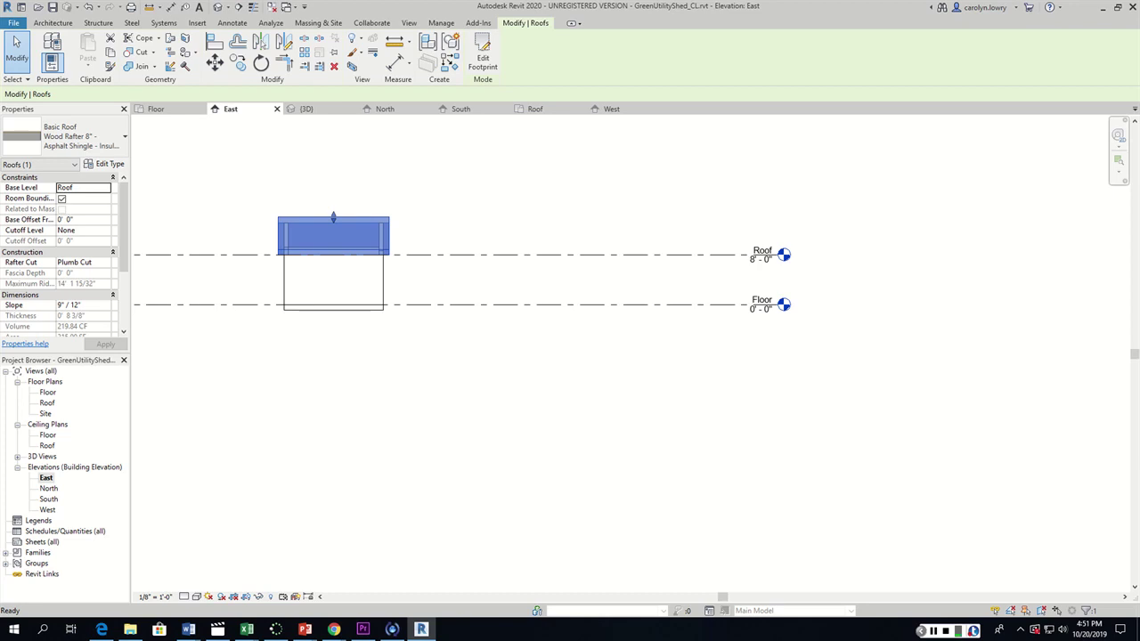
In the Floor plan, change the shed's bottom wall to Exterior - Brick on Mtl. Stud
double_click(48, 489)
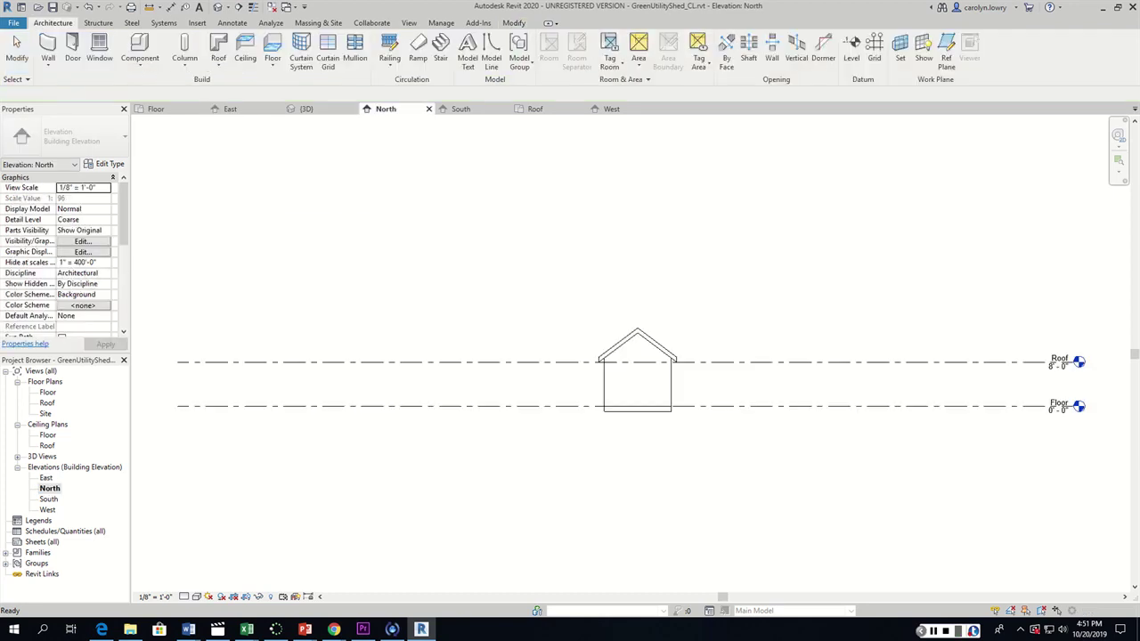
key(Escape)
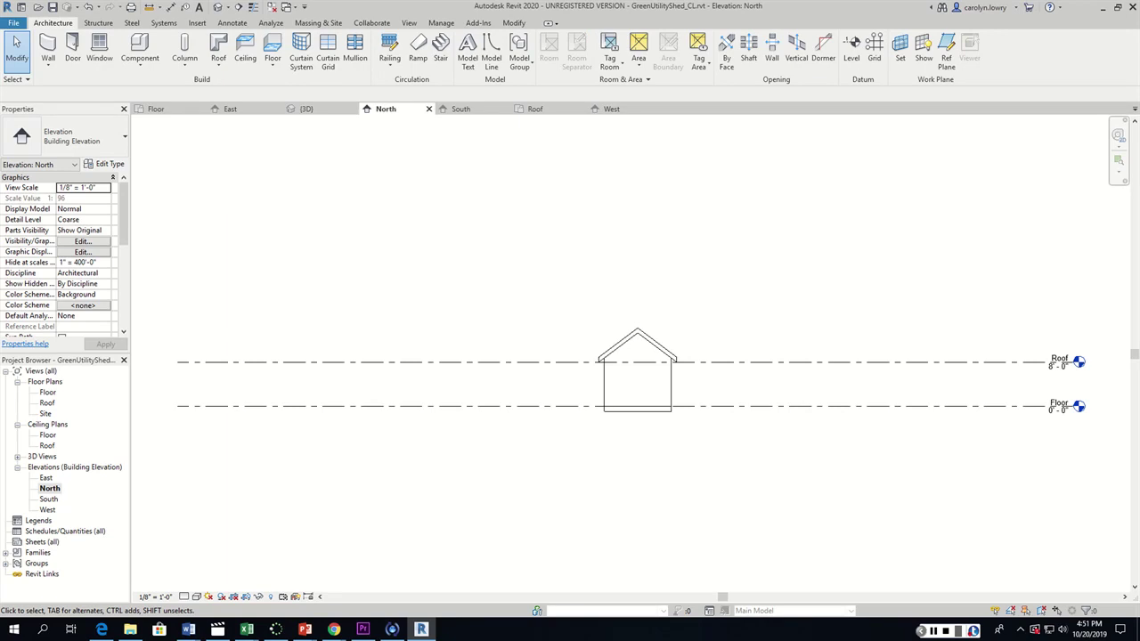
click(47, 392)
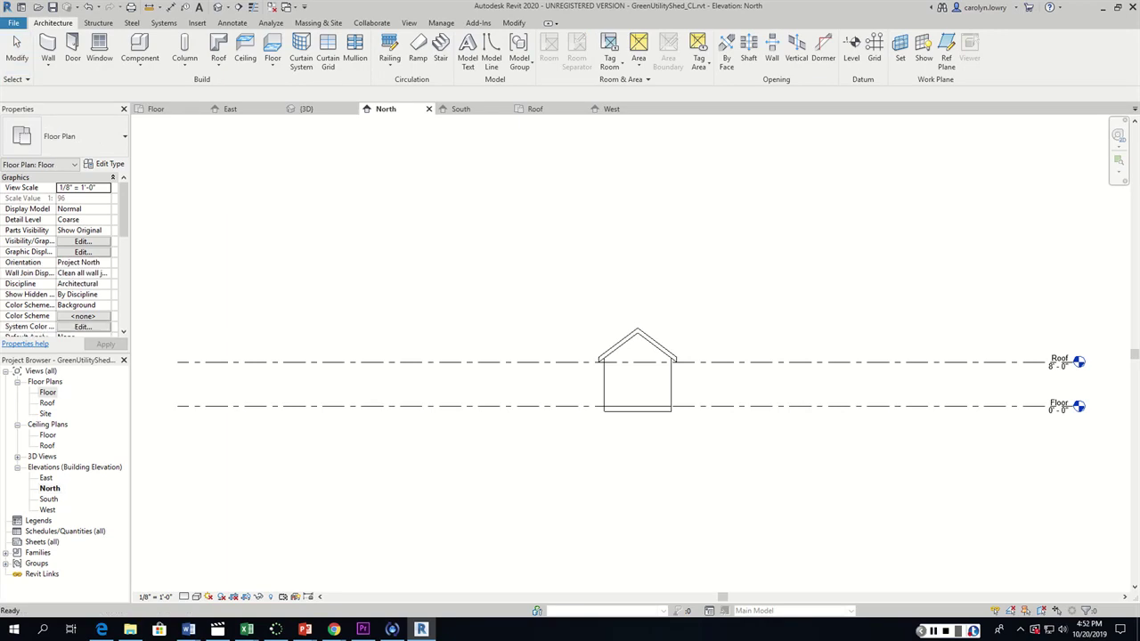
double_click(47, 392)
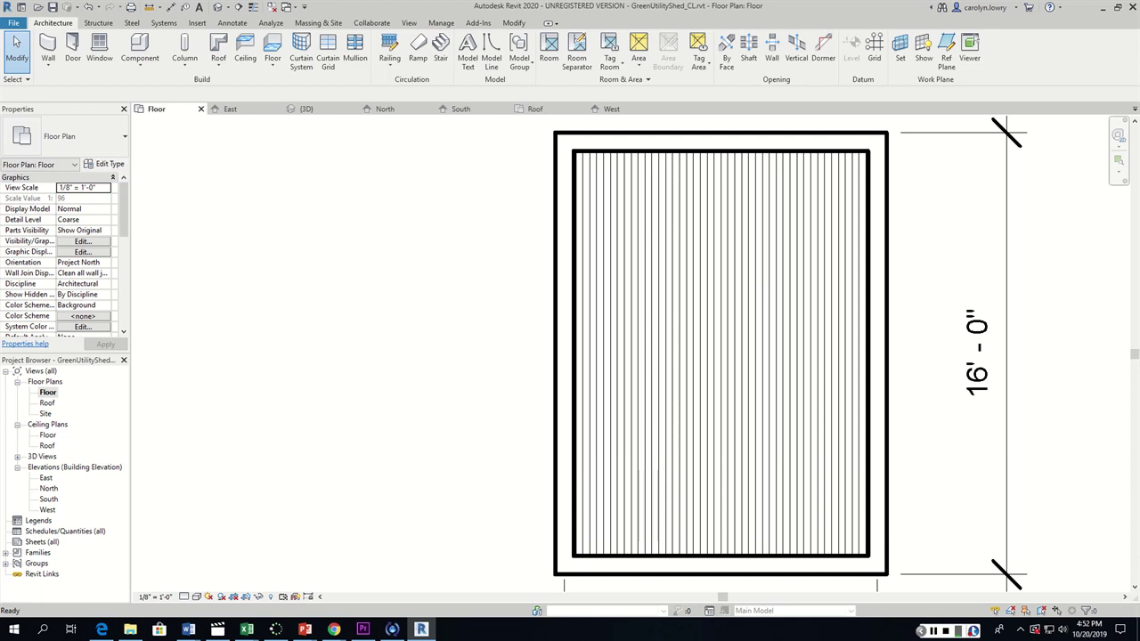
click(720, 570)
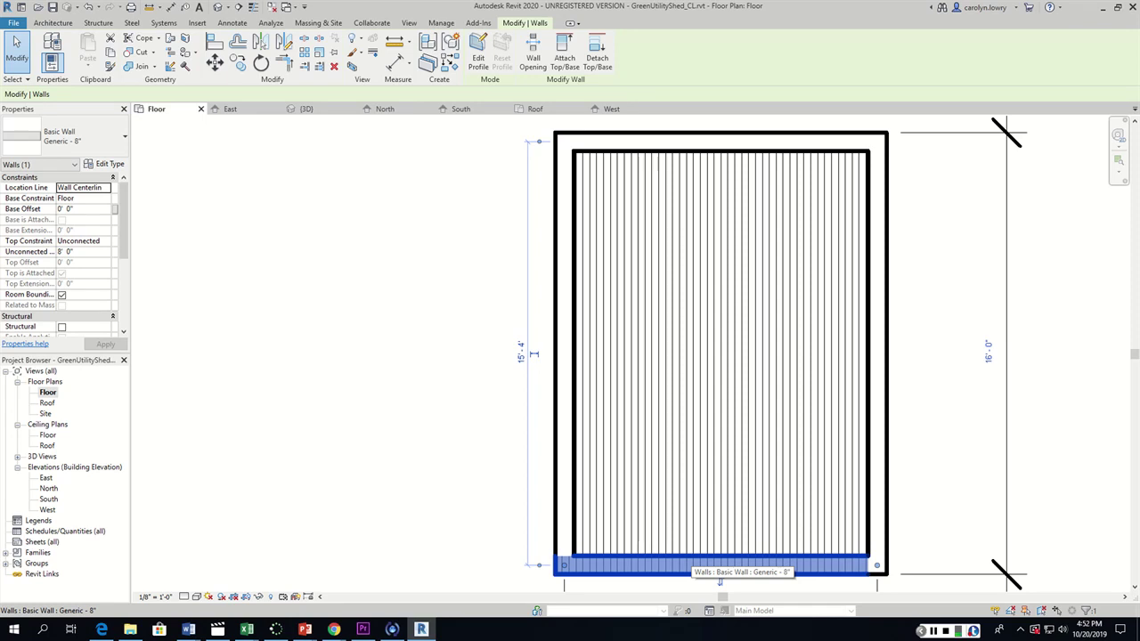
click(62, 136)
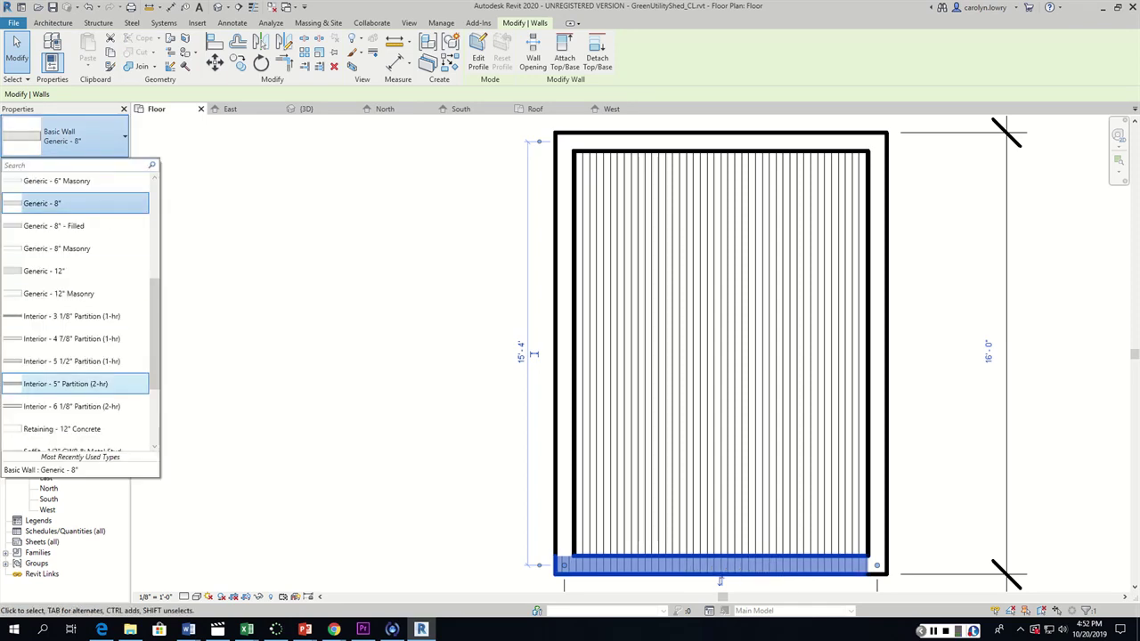
scroll(76, 383, down, 1)
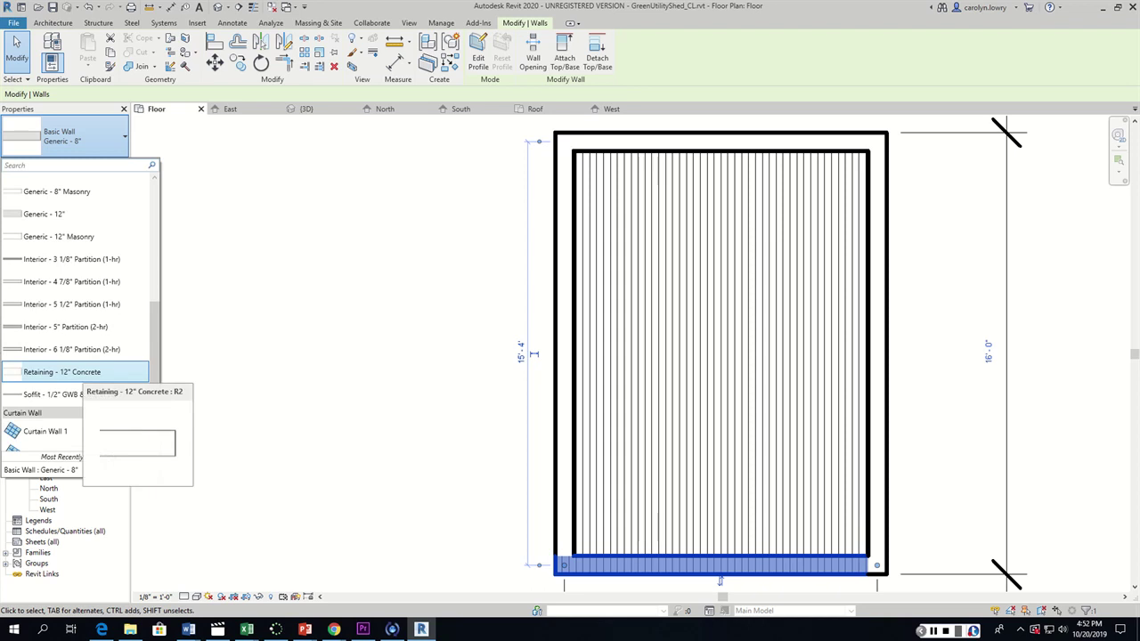
scroll(75, 380, up, 8)
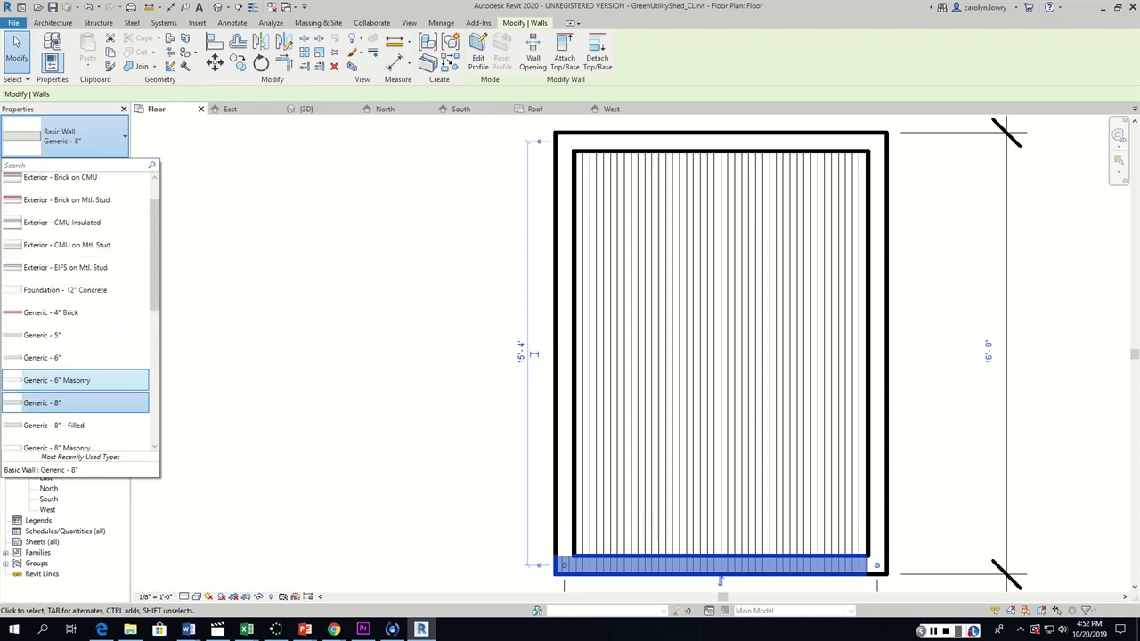
scroll(75, 381, up, 2)
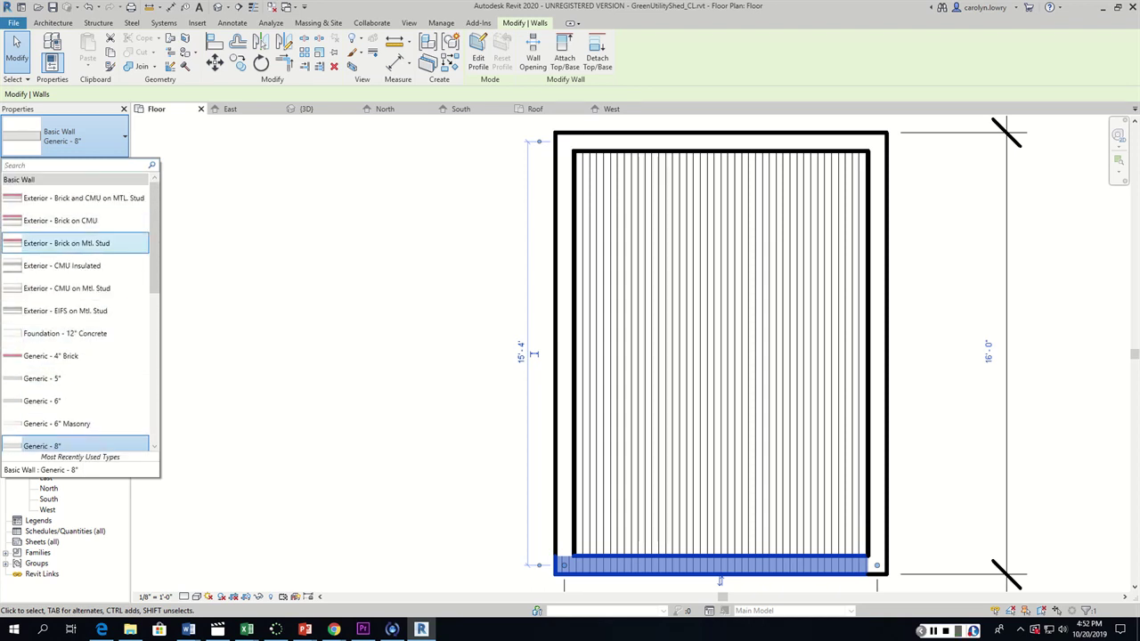
click(66, 243)
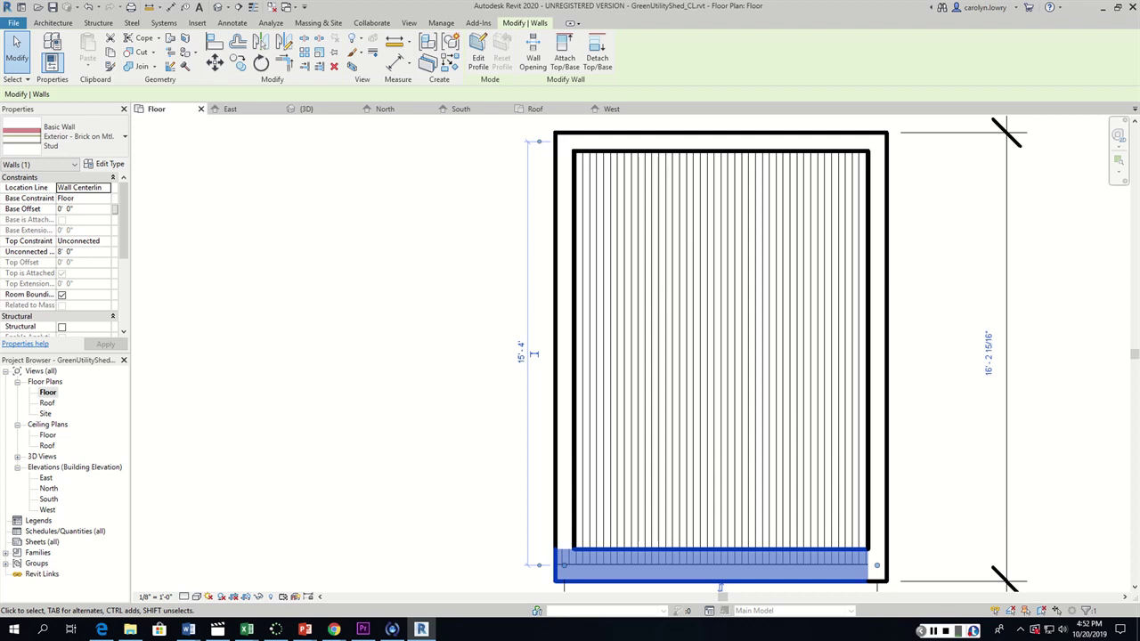
Show the 3D view in Realistic style, orbited to reveal the brick wall and gable roof
click(303, 109)
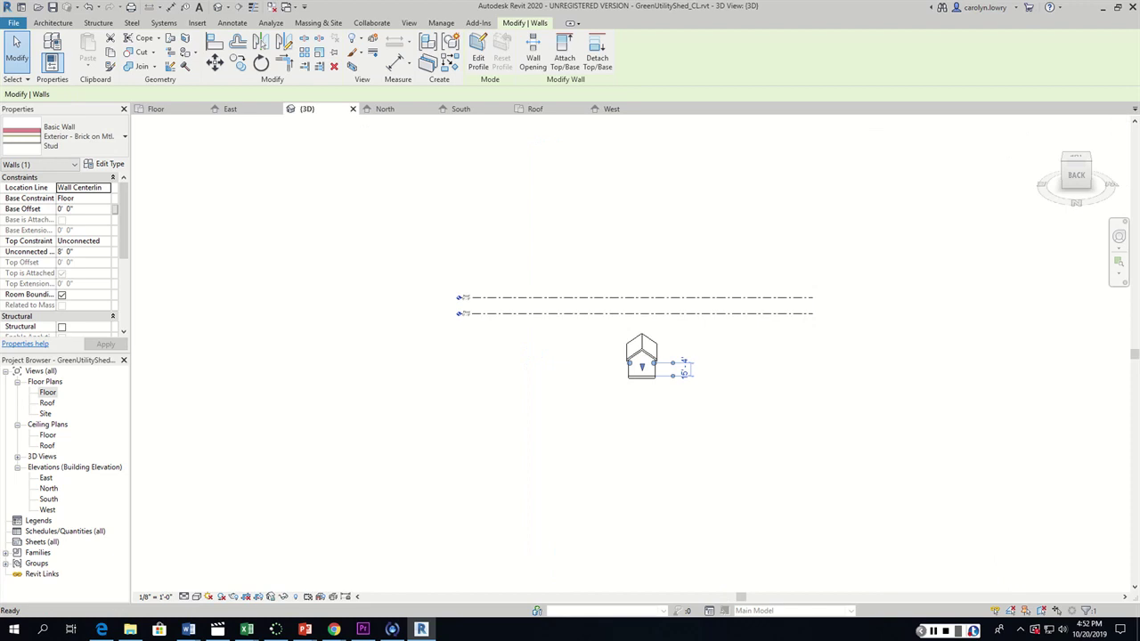
scroll(664, 401, up, 5)
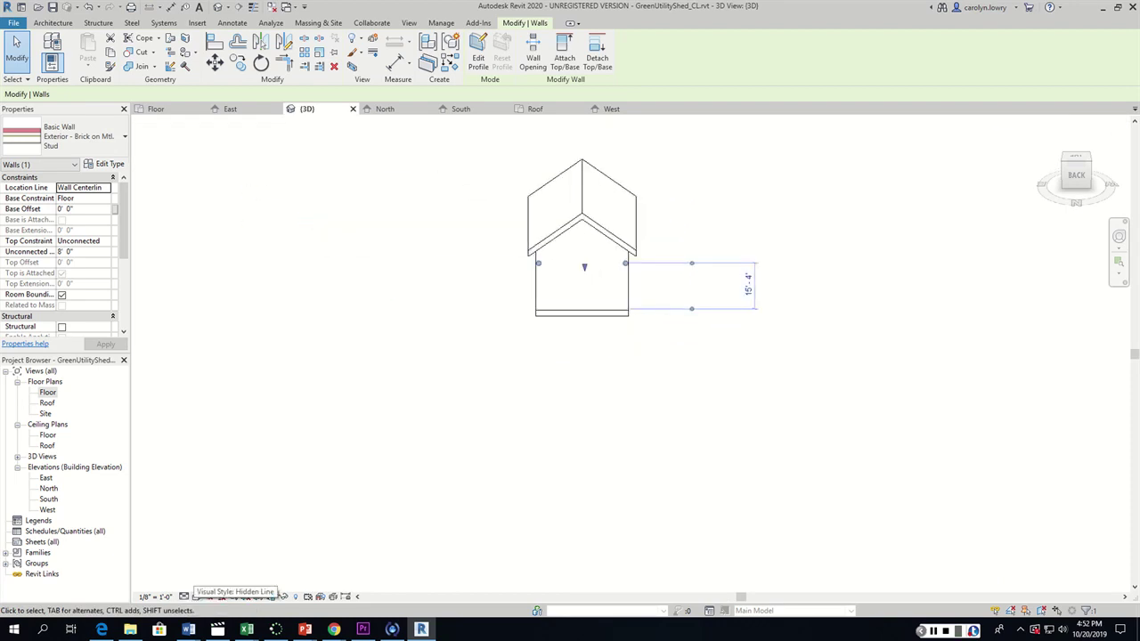
click(196, 596)
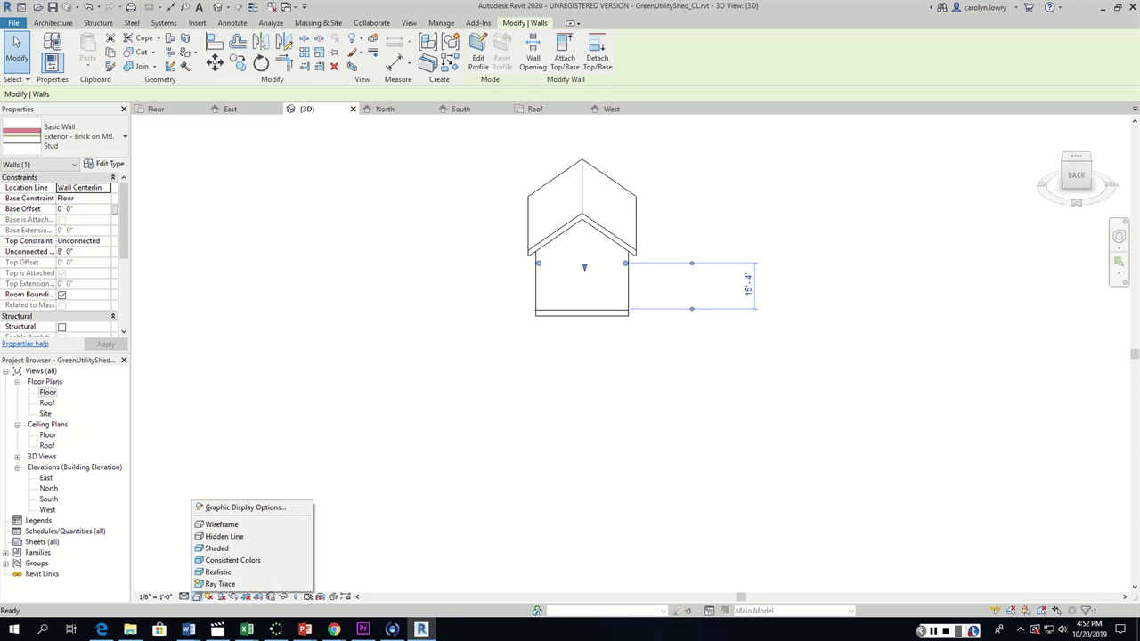
key(Escape)
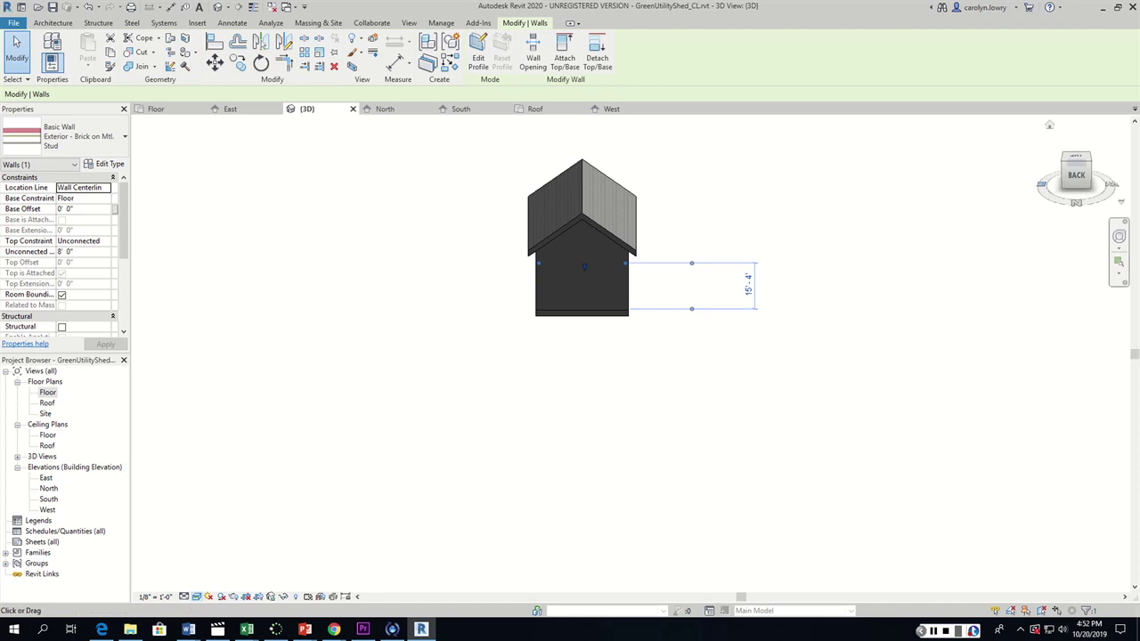
mouse_move(1078, 176)
mouse_down()
mouse_move(1111, 199)
mouse_move(1057, 212)
mouse_move(1038, 200)
mouse_move(1060, 200)
mouse_up()
key(Escape)
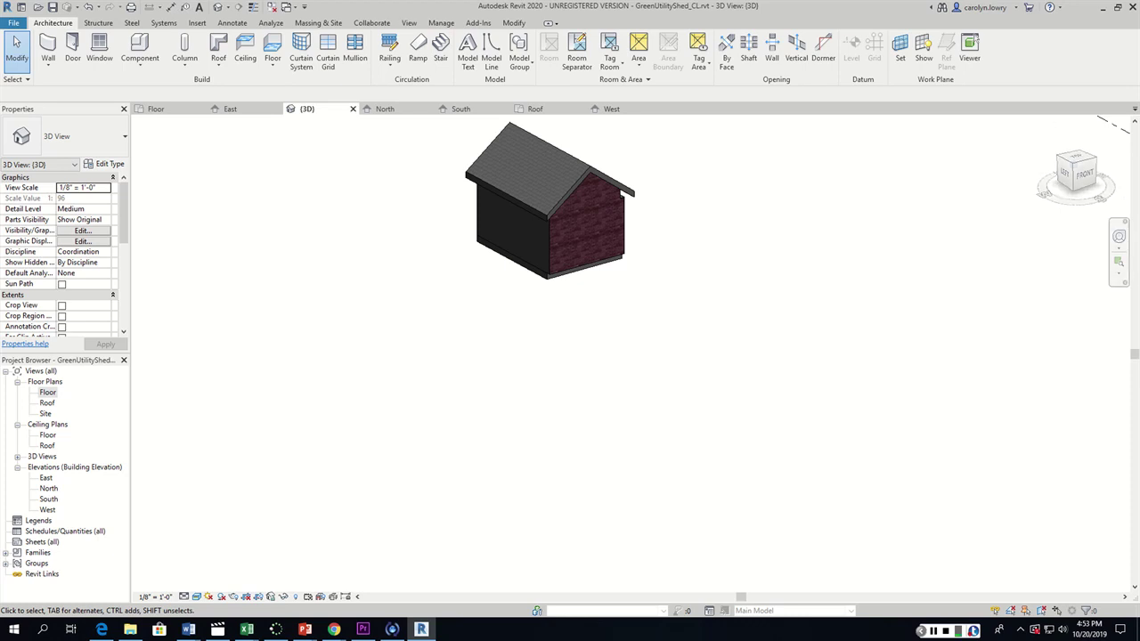
click(48, 392)
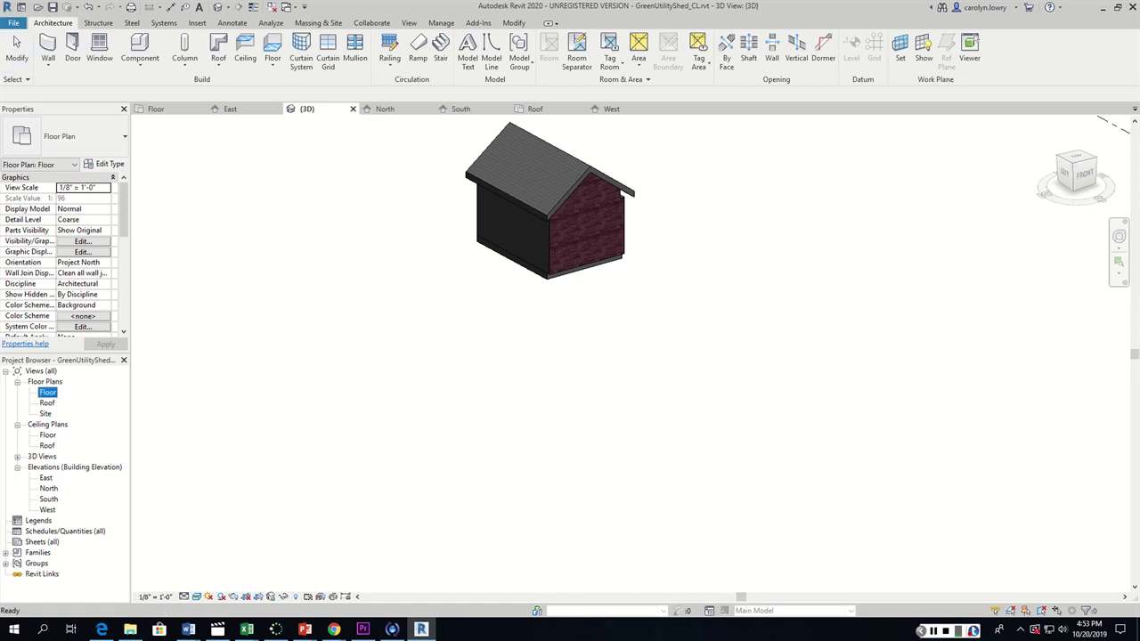